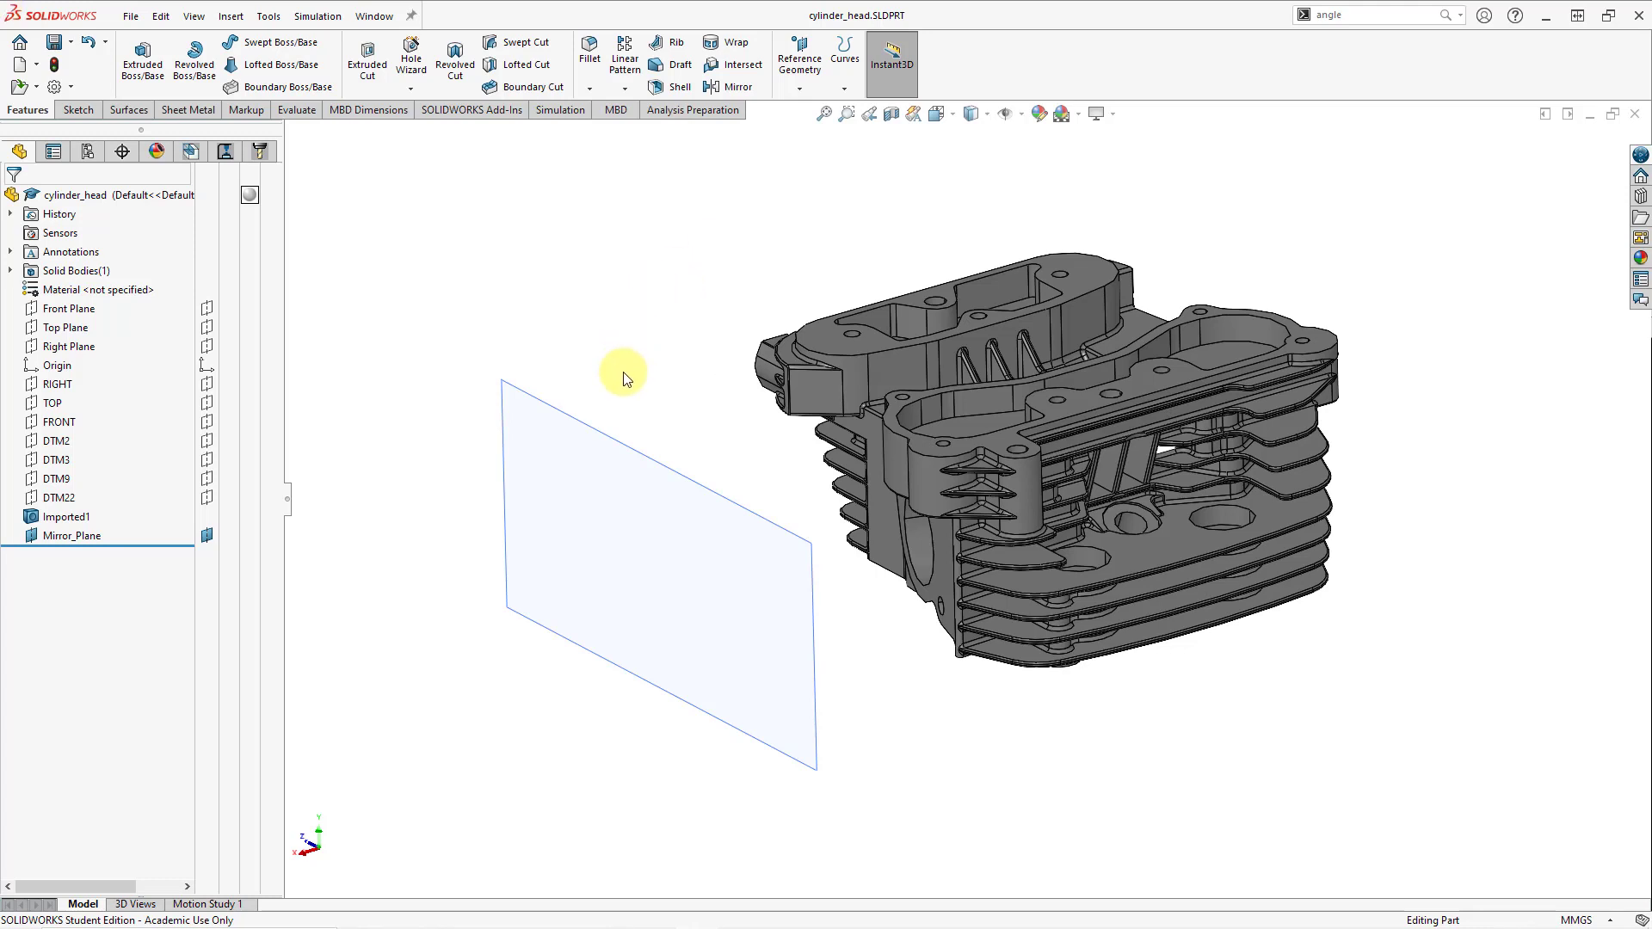
- Start a mirrored part of the cylinder head using Mirror_Plane as the mirror plane
left_click(606, 432)
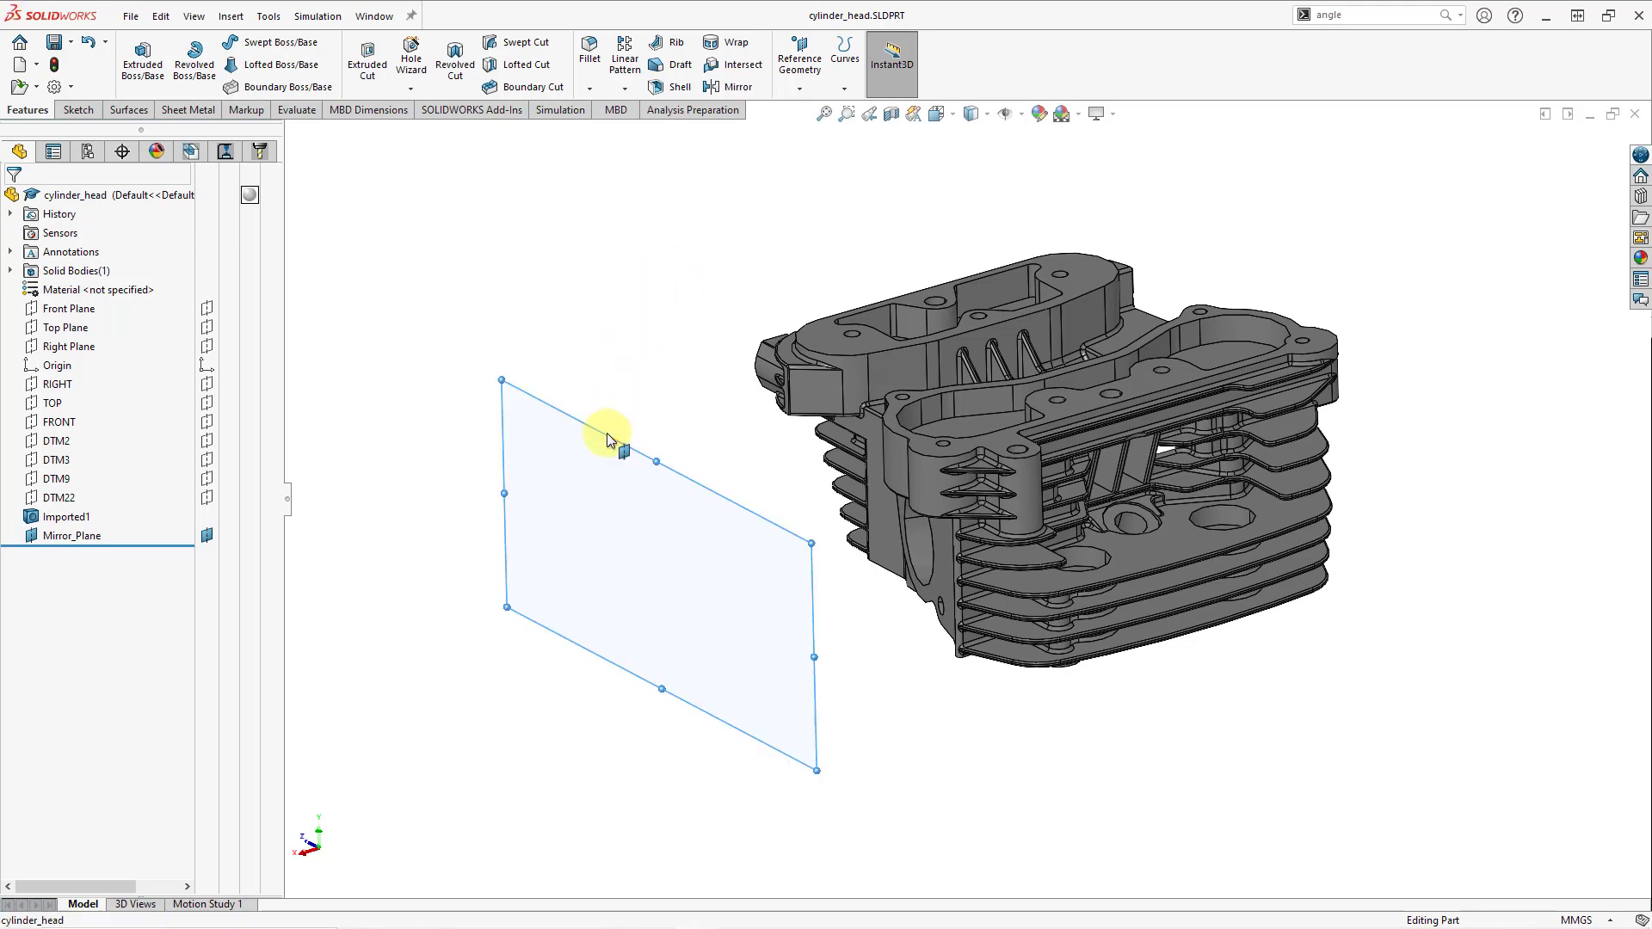
left_click(238, 17)
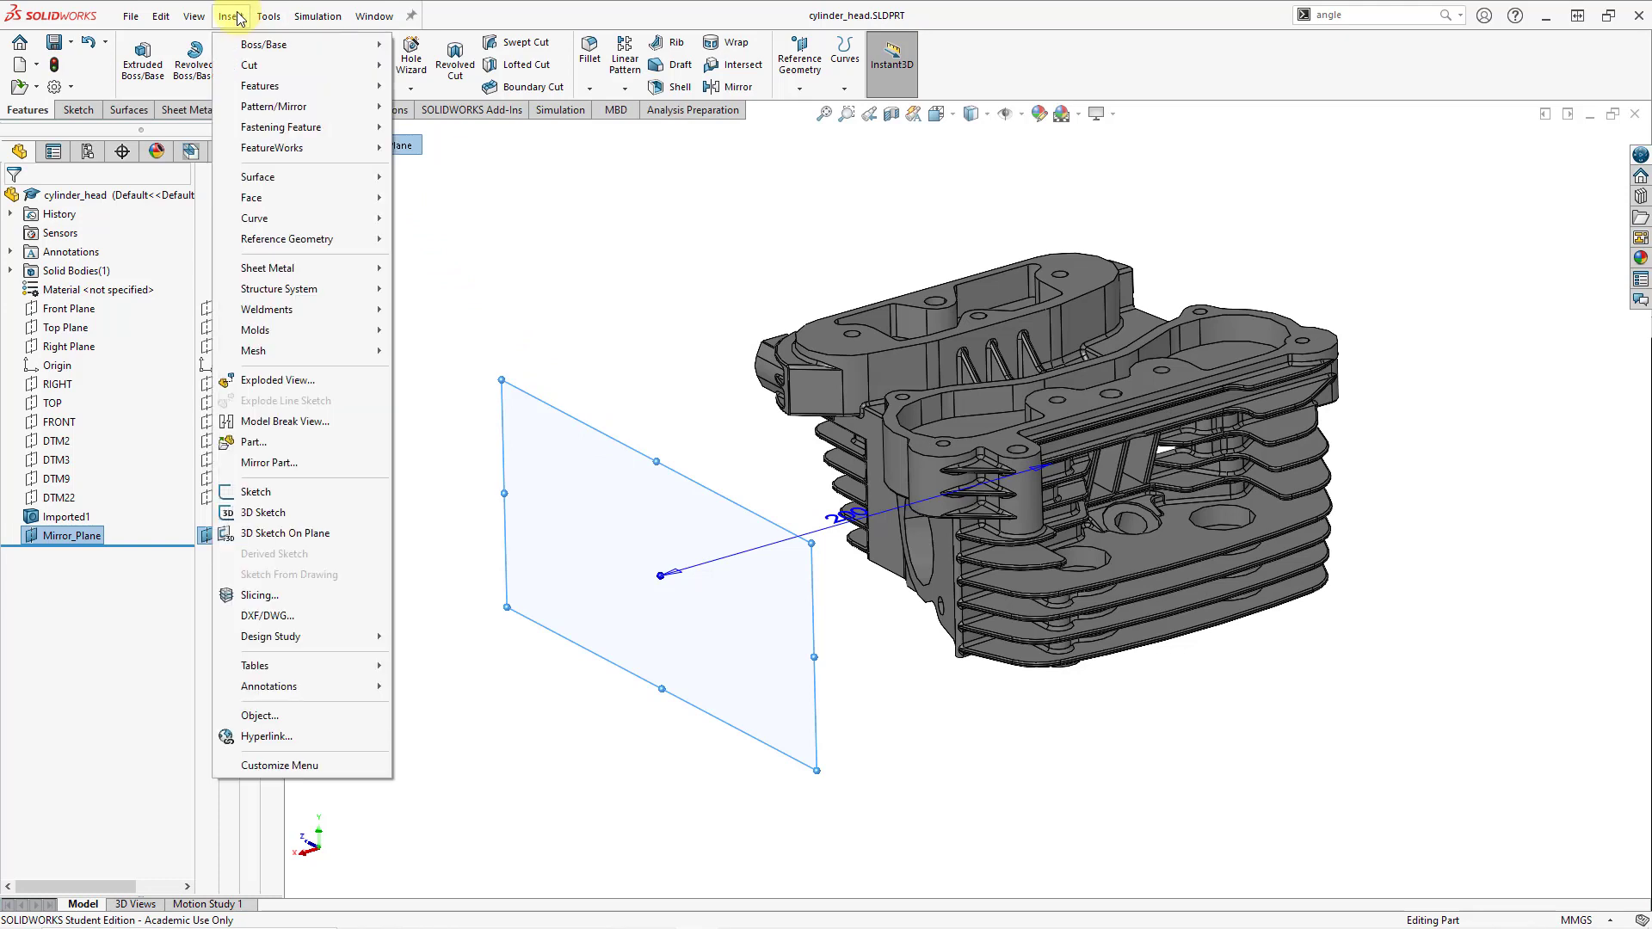
left_click(328, 462)
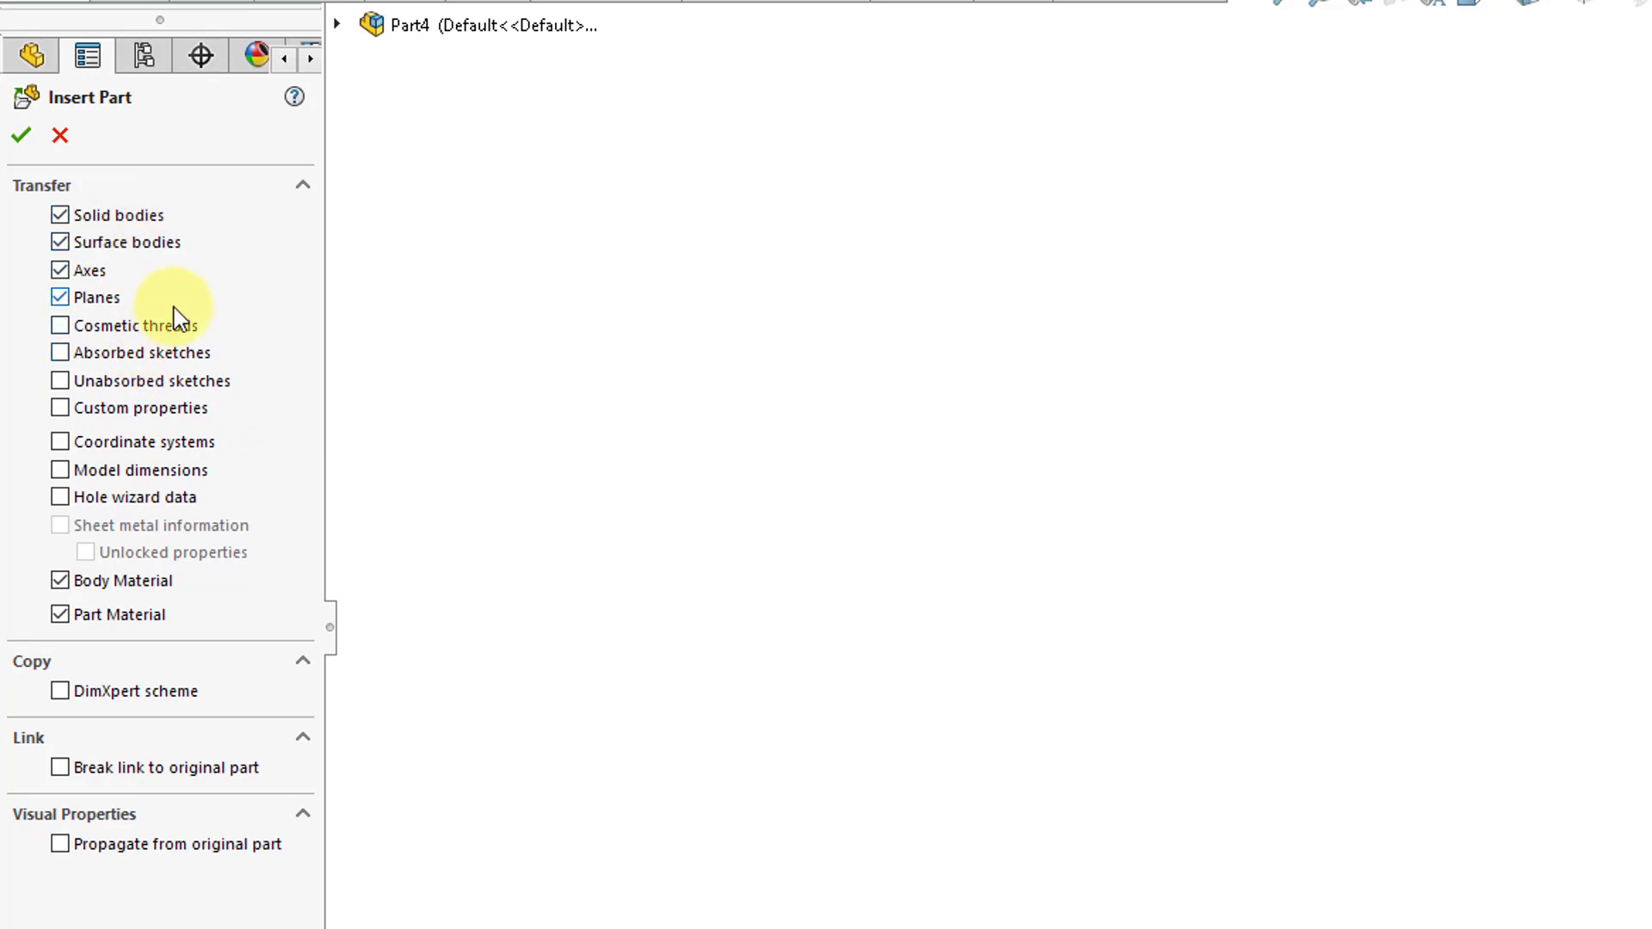
- Create the mirrored part without axes and surface bodies, transferring coordinate systems and model dimensions, and adopt the base part's units
left_click(86, 271)
left_click(129, 253)
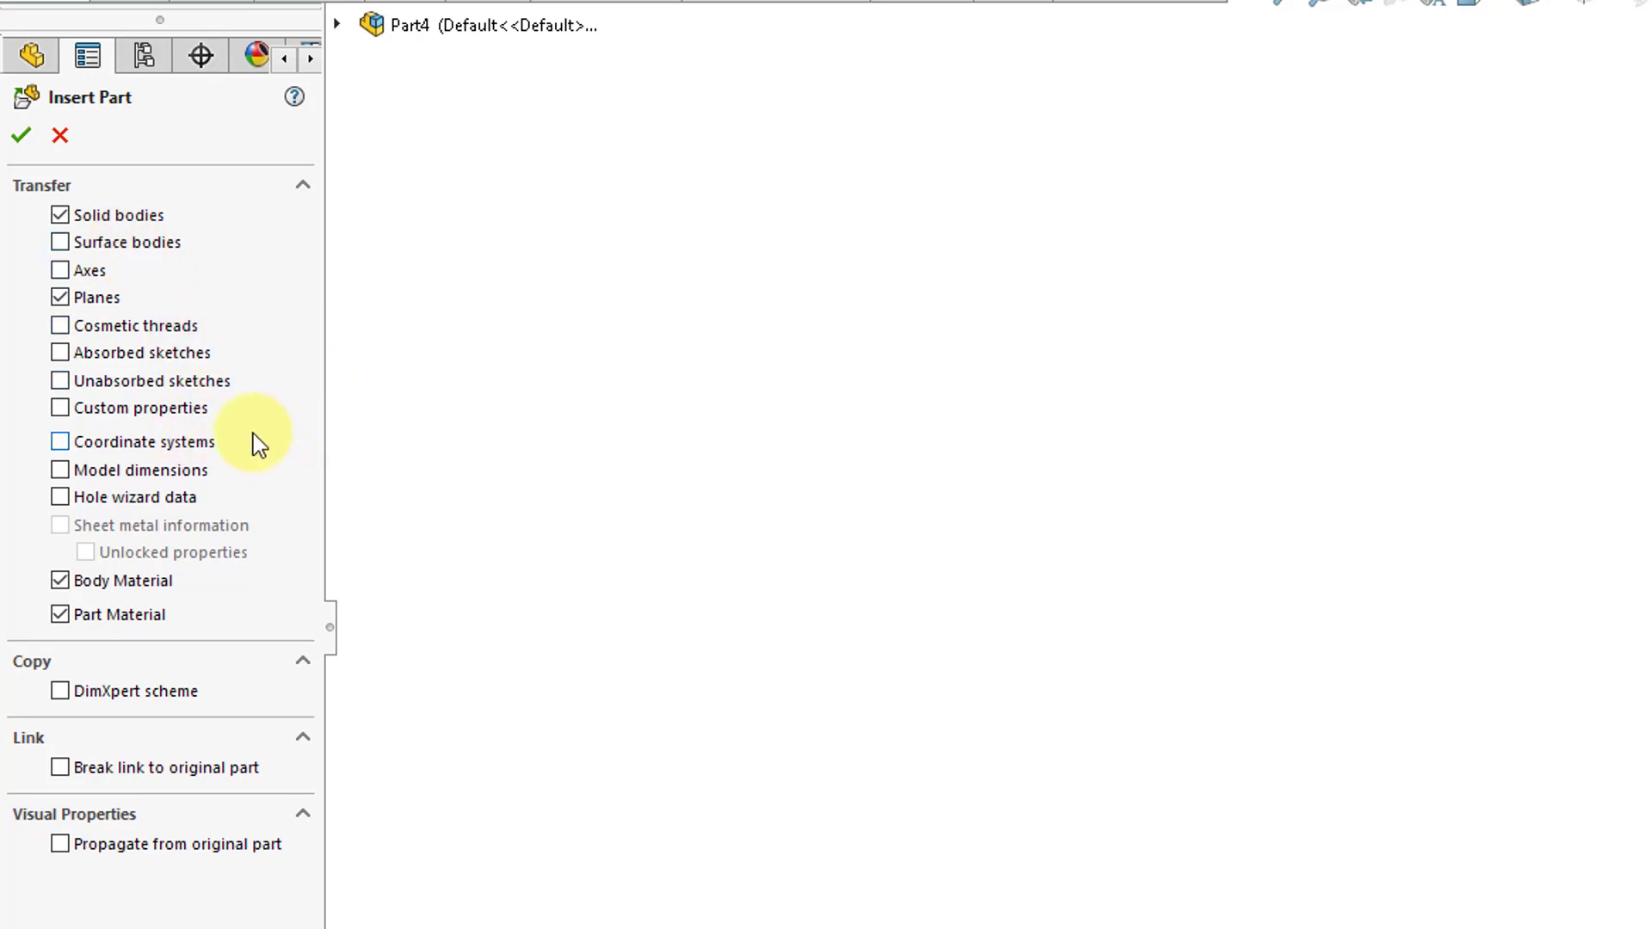
left_click(148, 447)
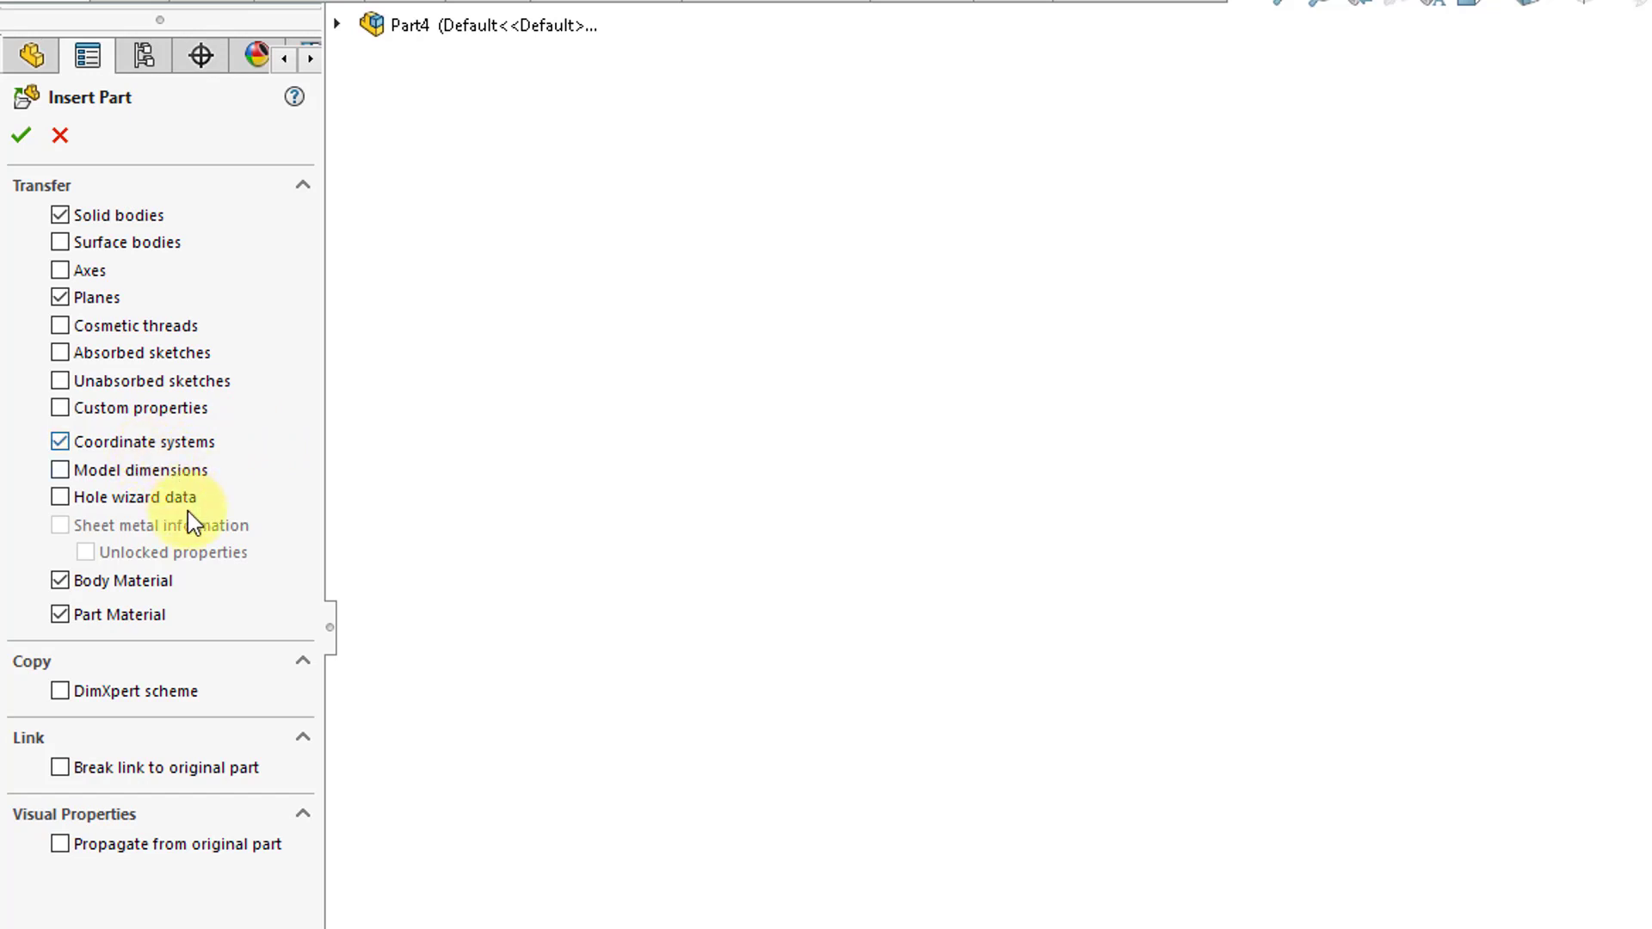
left_click(143, 469)
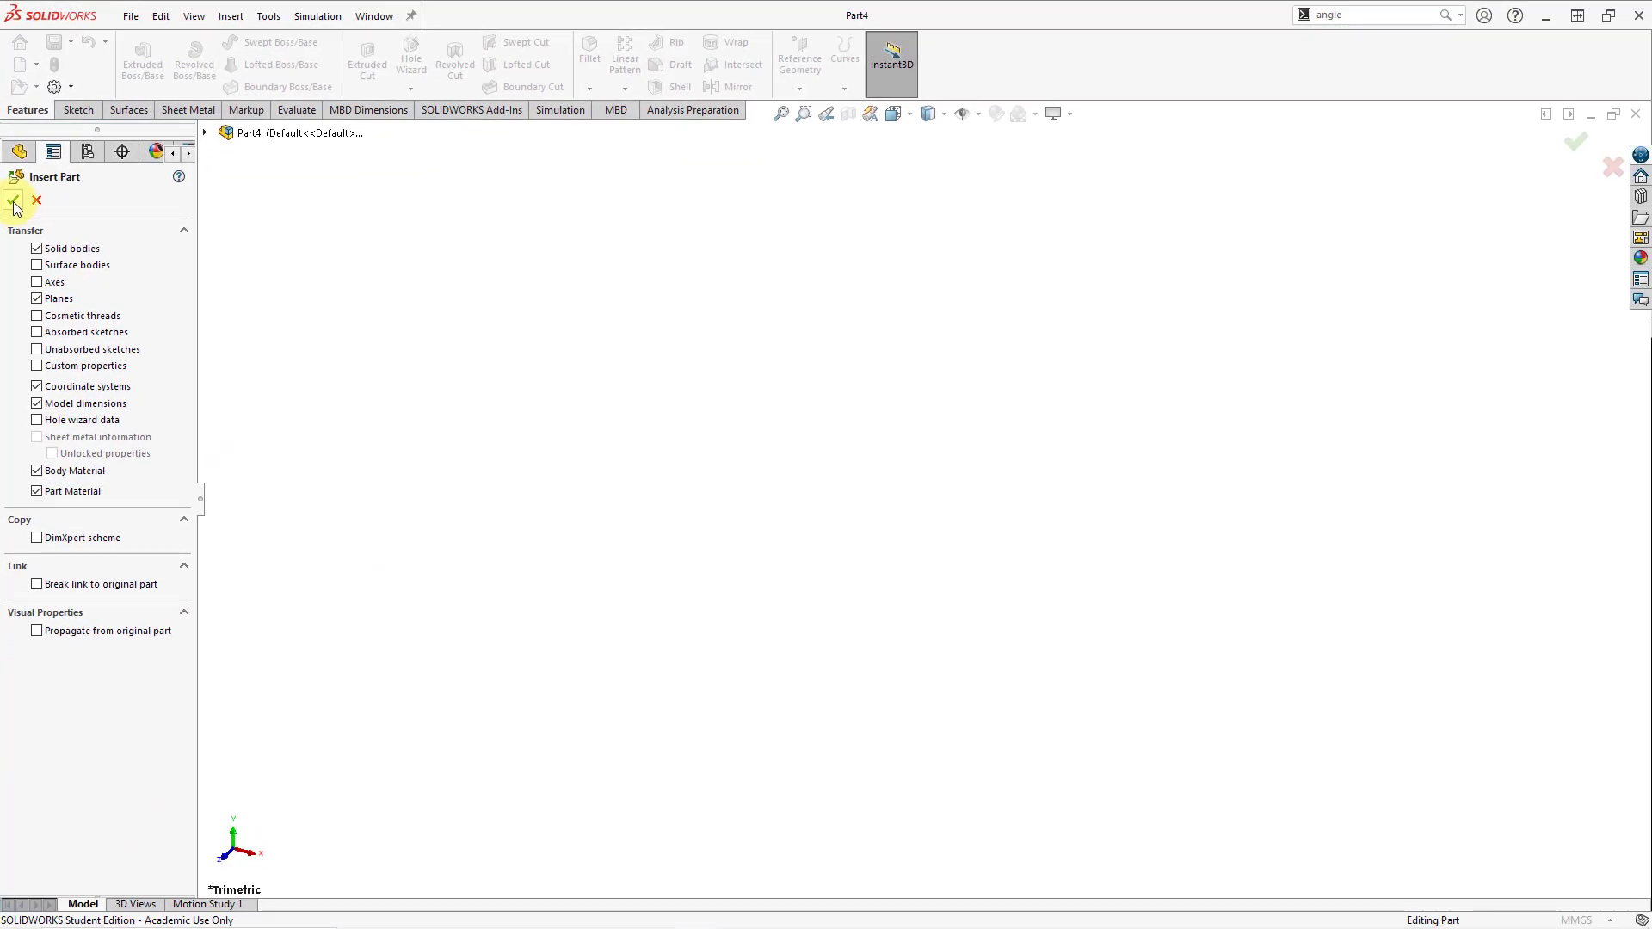
left_click(13, 203)
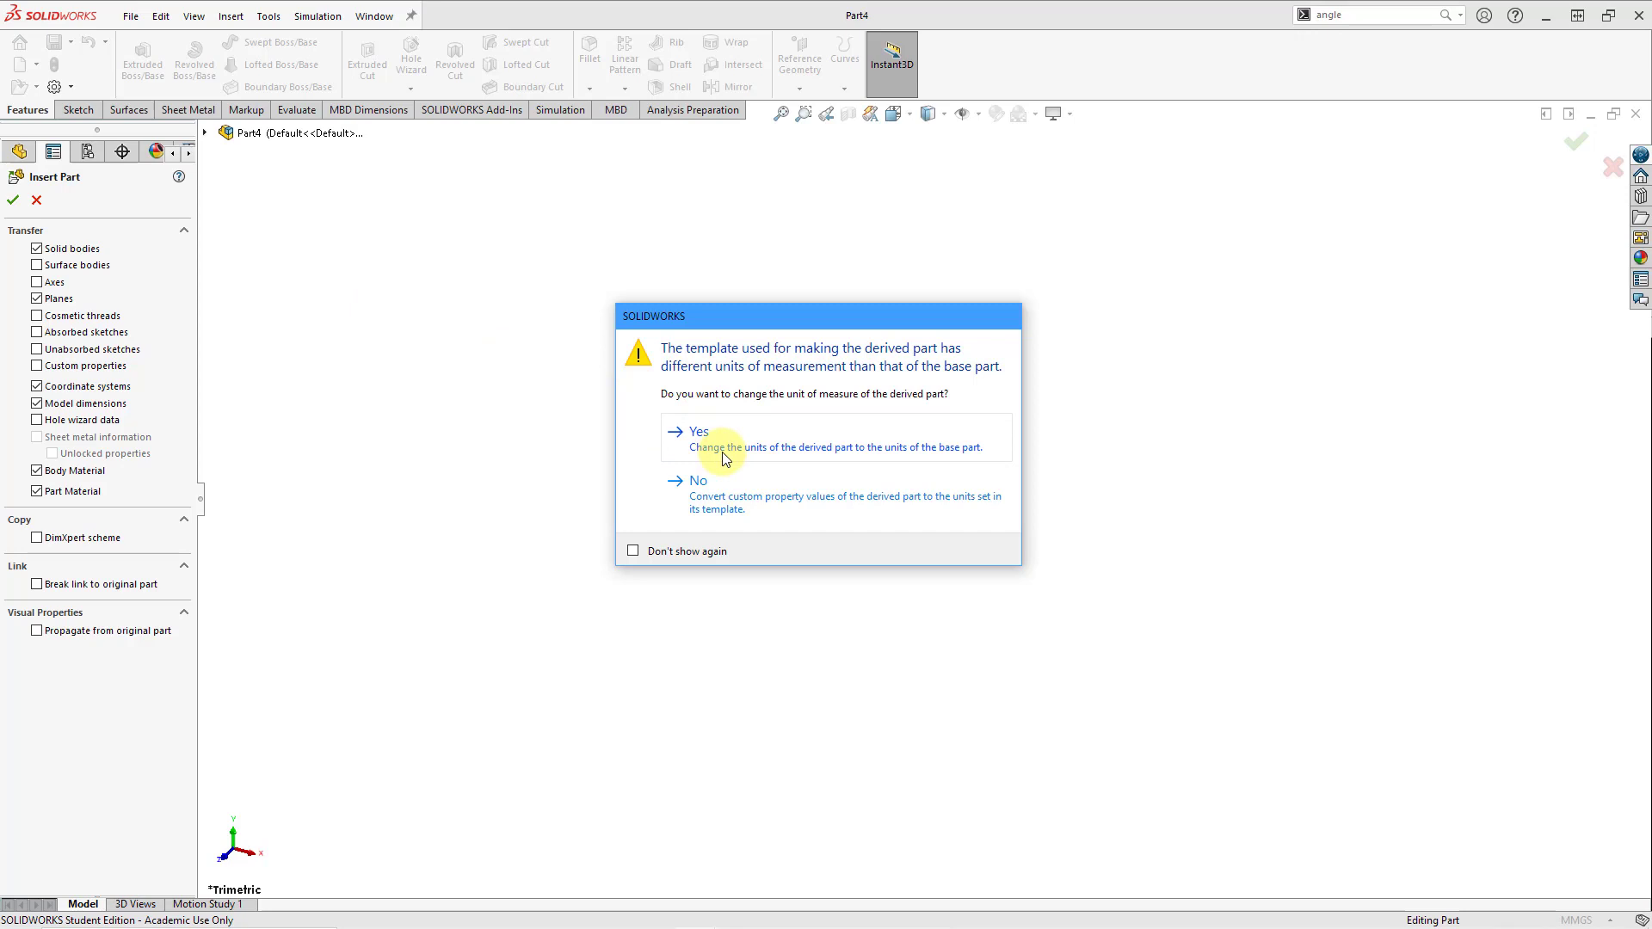
left_click(771, 431)
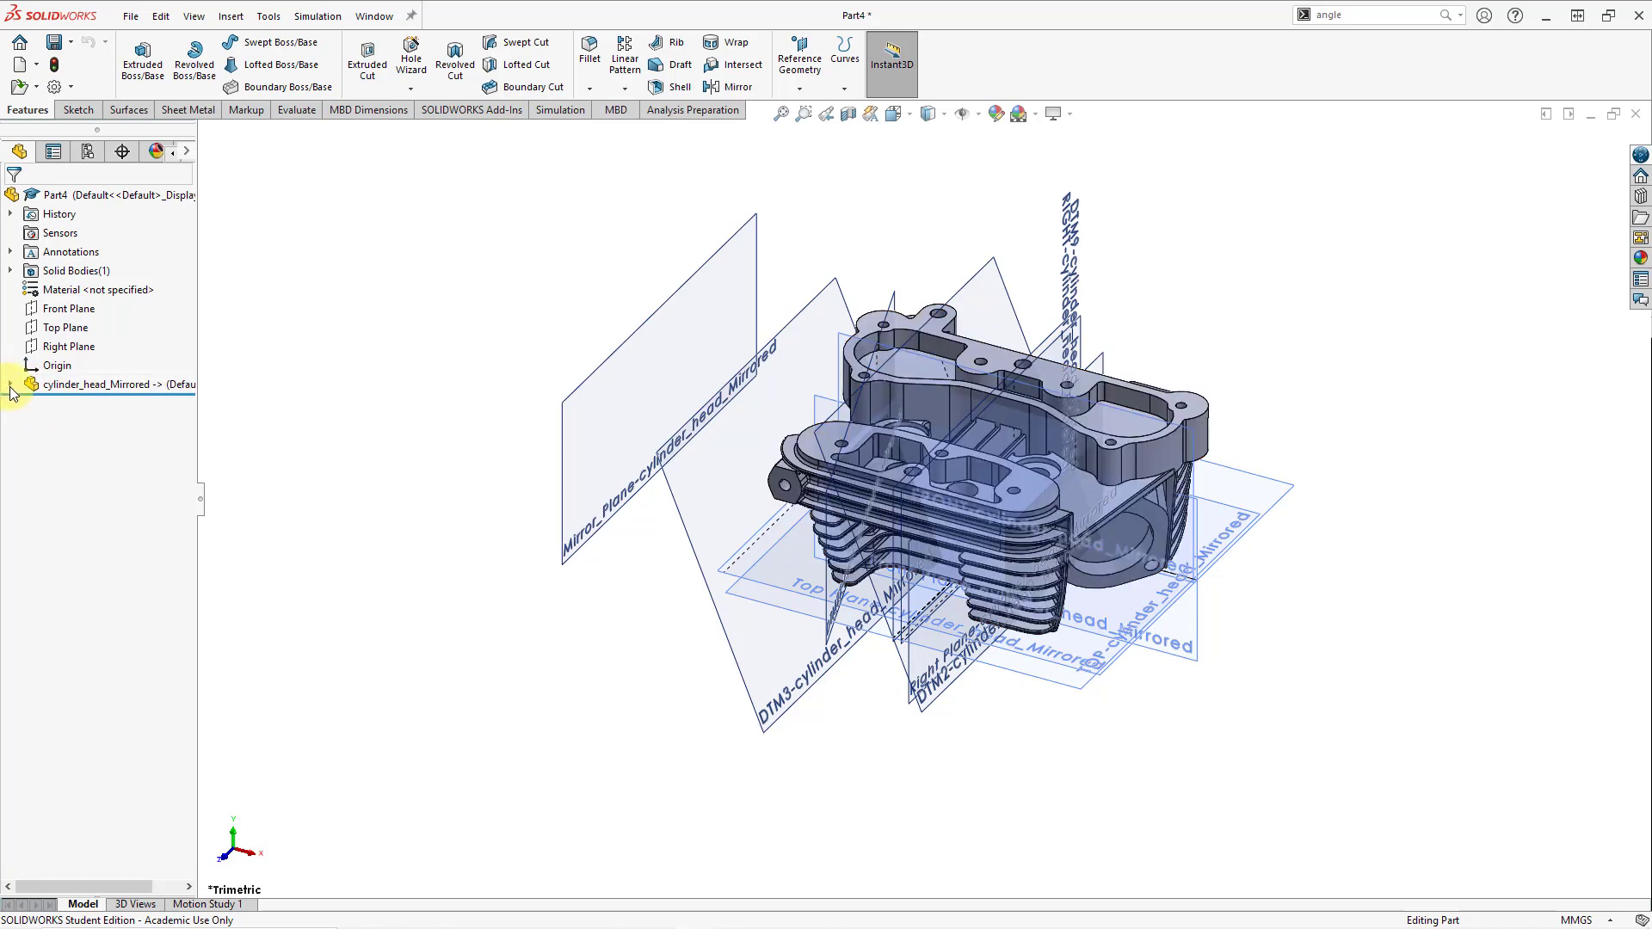
- Hide all the transferred planes of the cylinder_head_Mirrored feature, from Front Plane through Mirror_Plane
left_click(11, 386)
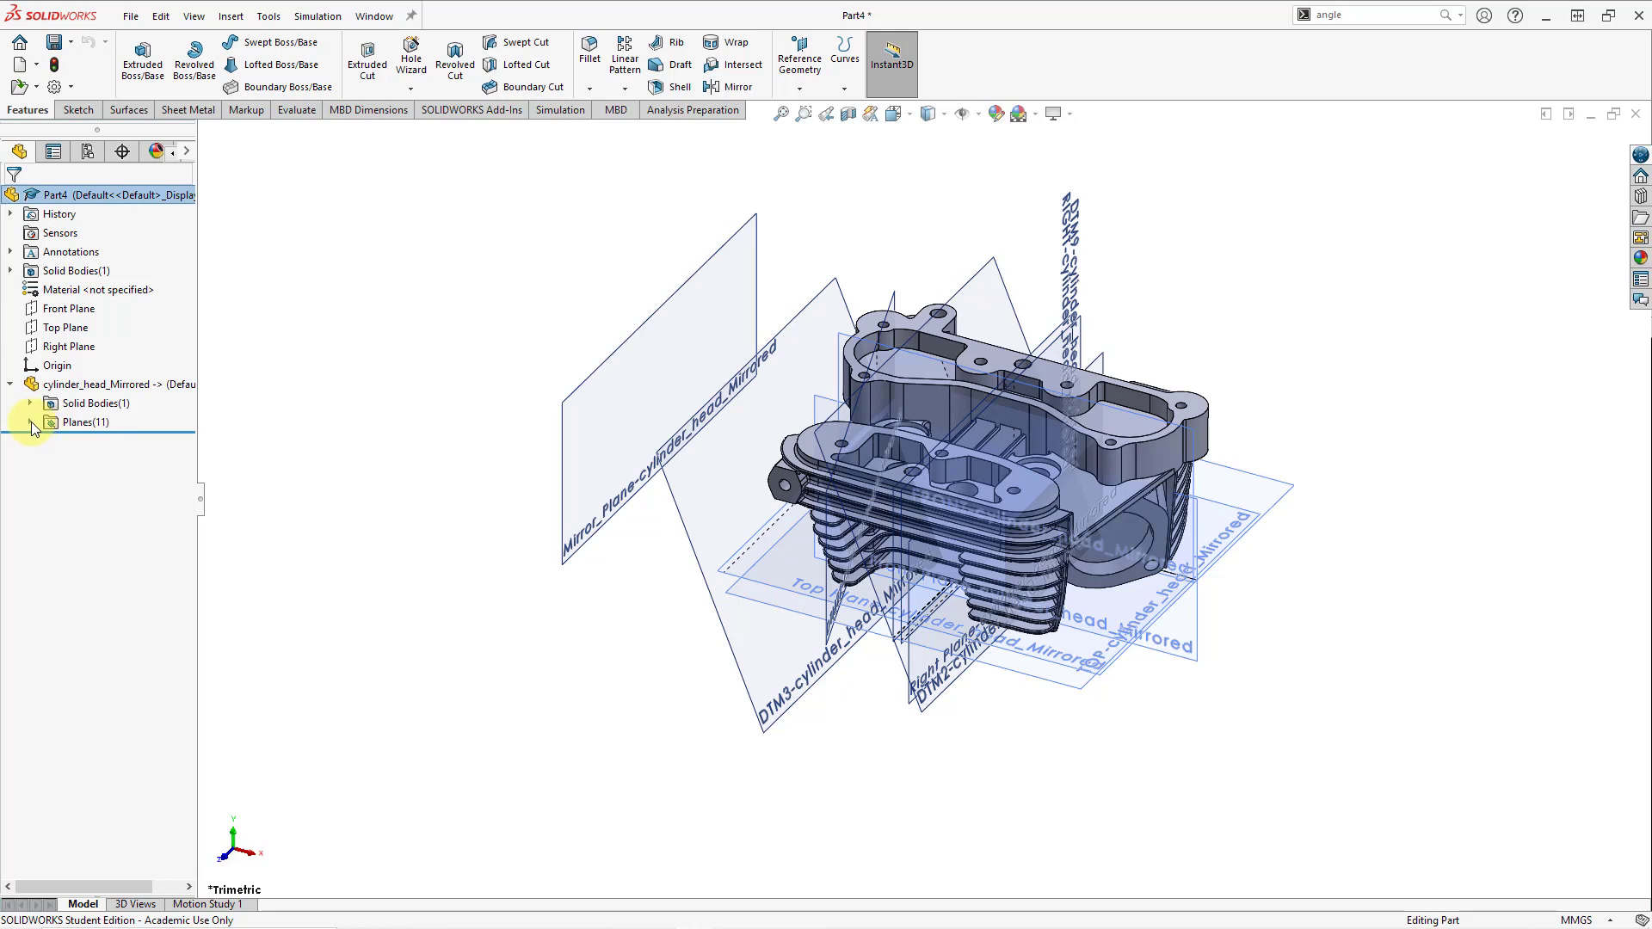
left_click(30, 423)
left_click(108, 441)
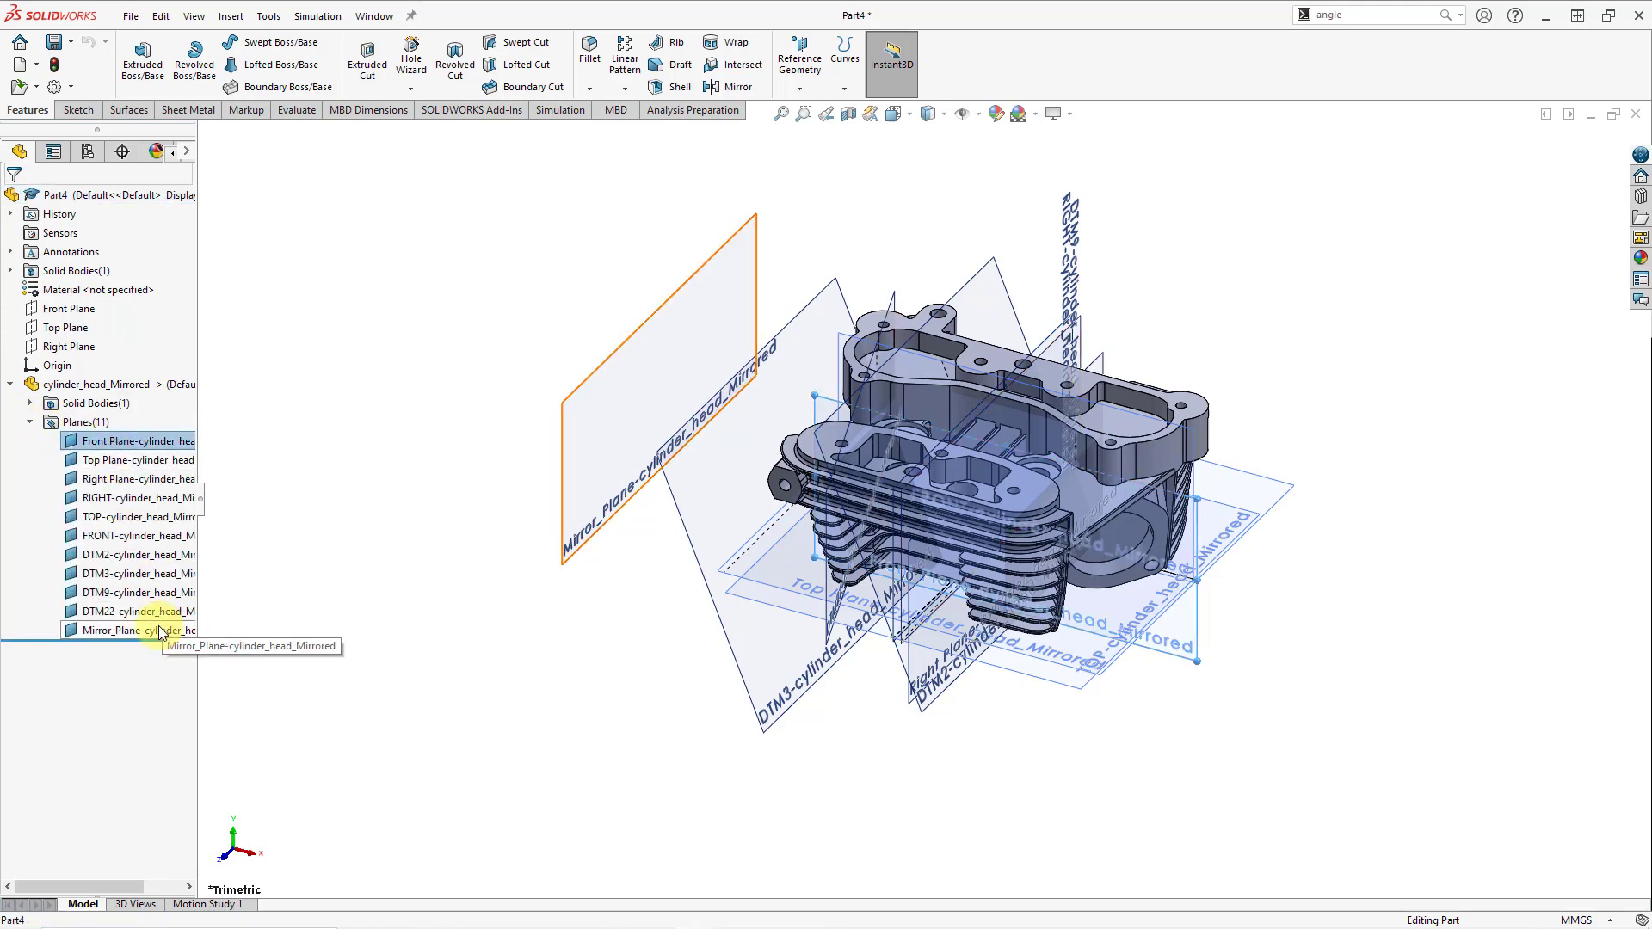
left_click(160, 633, "shift")
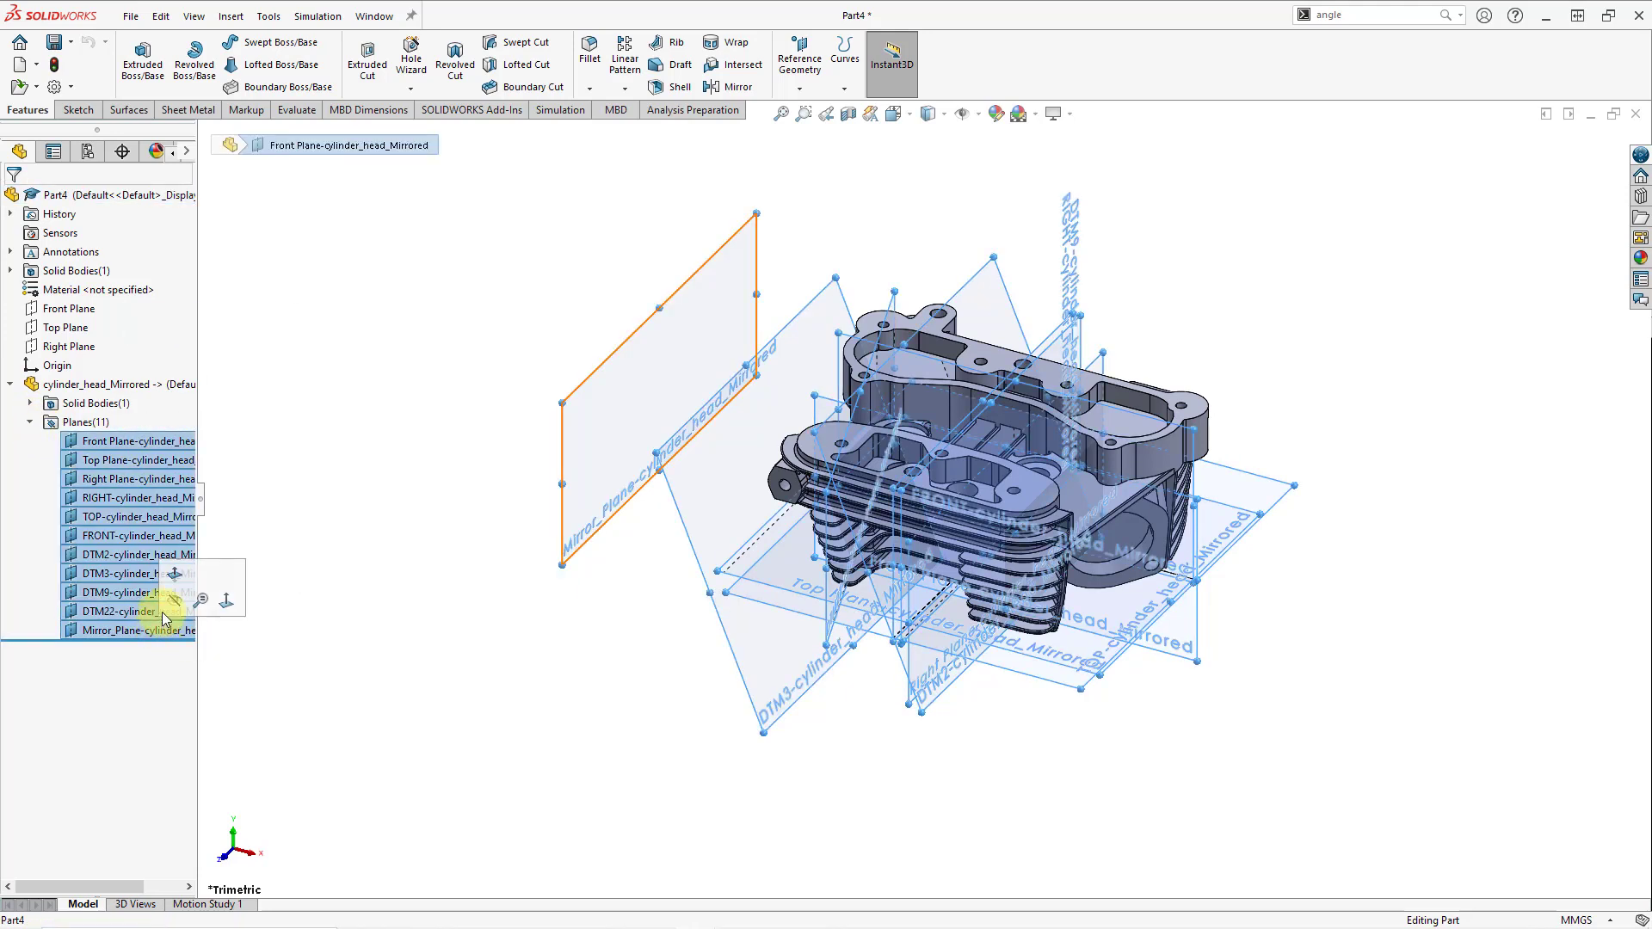
left_click(175, 604)
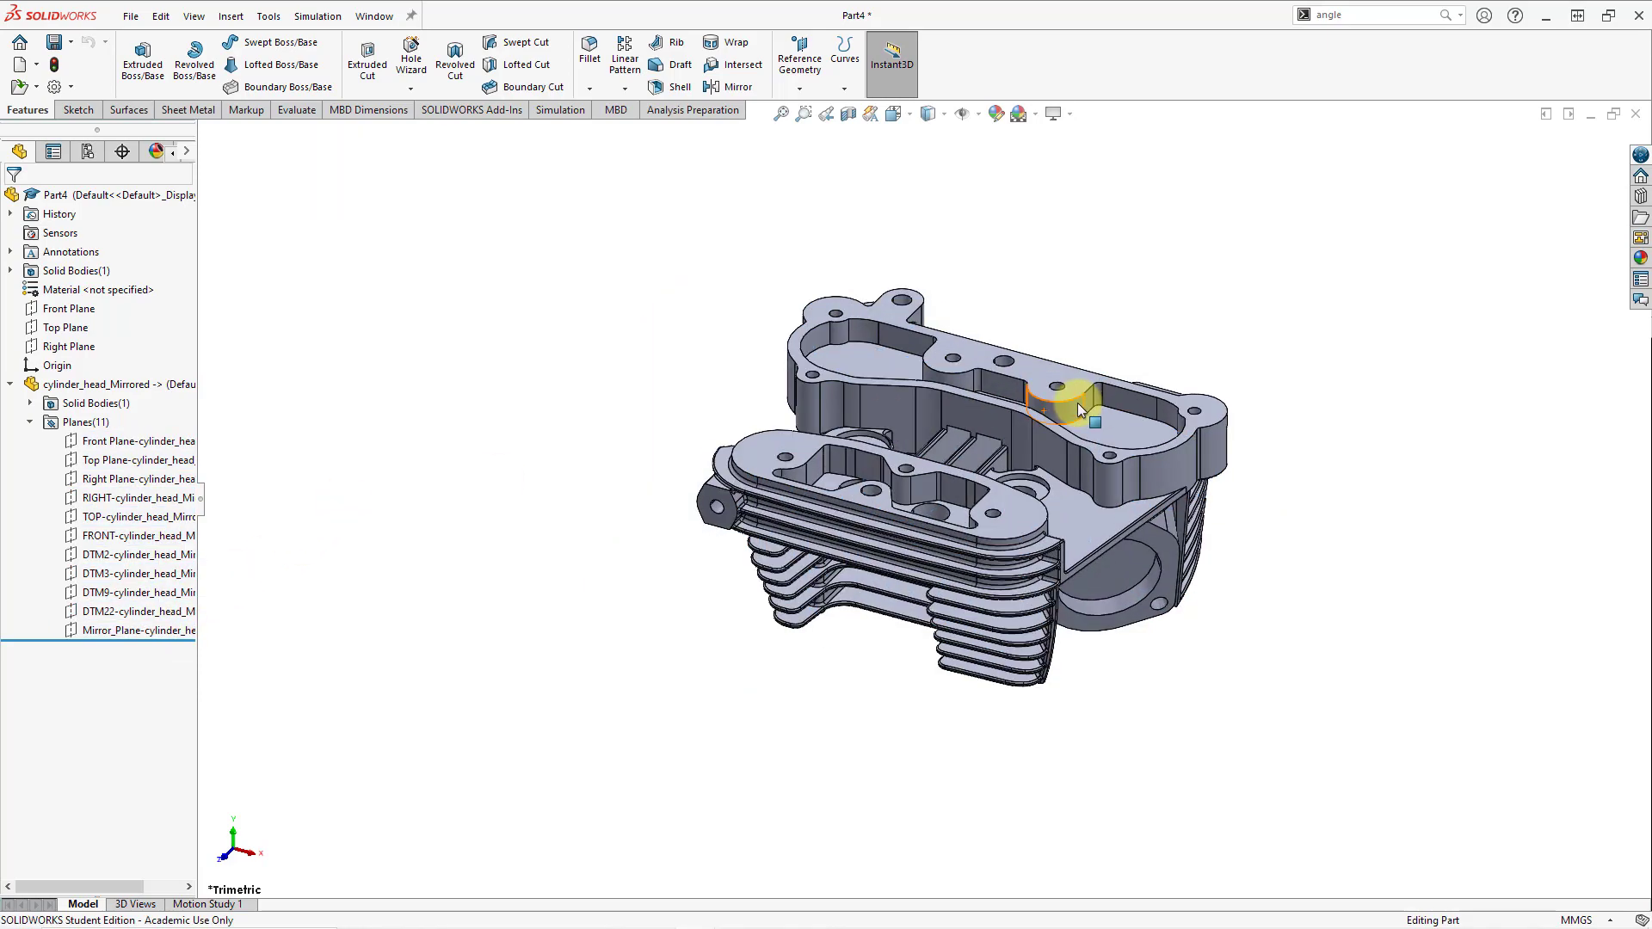
- Save the mirrored part as cylinder_head_mirror in the Engine Assembly folder
middle_click_drag(1073, 400, 1095, 454)
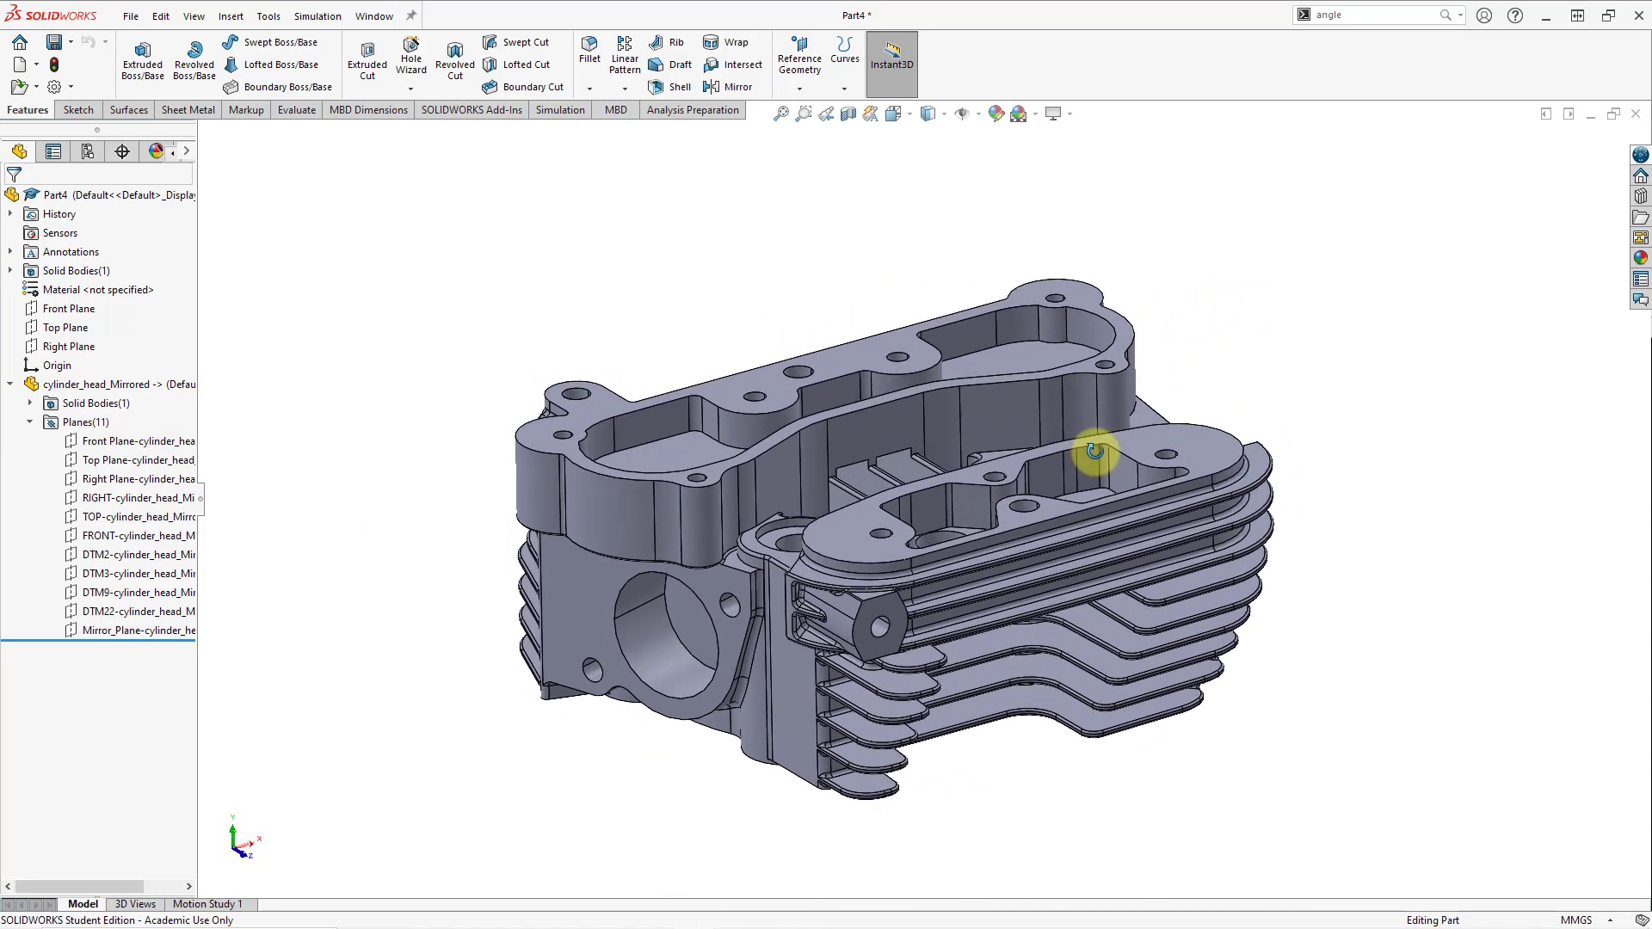
left_click(54, 42)
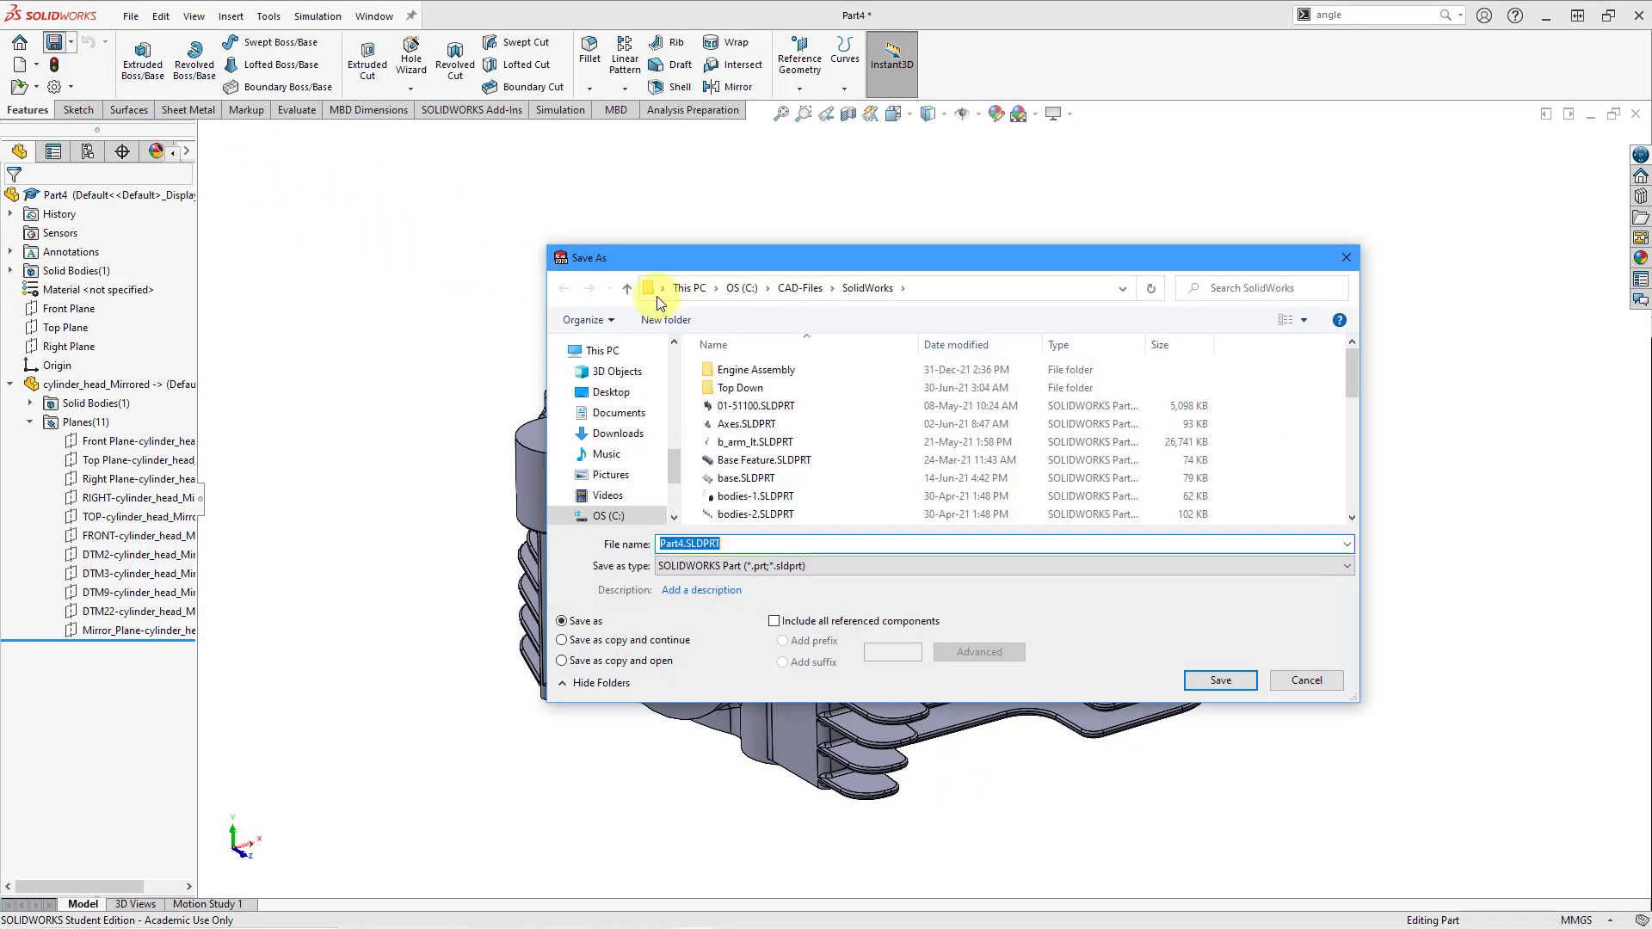
left_click(765, 375)
double_click(765, 378)
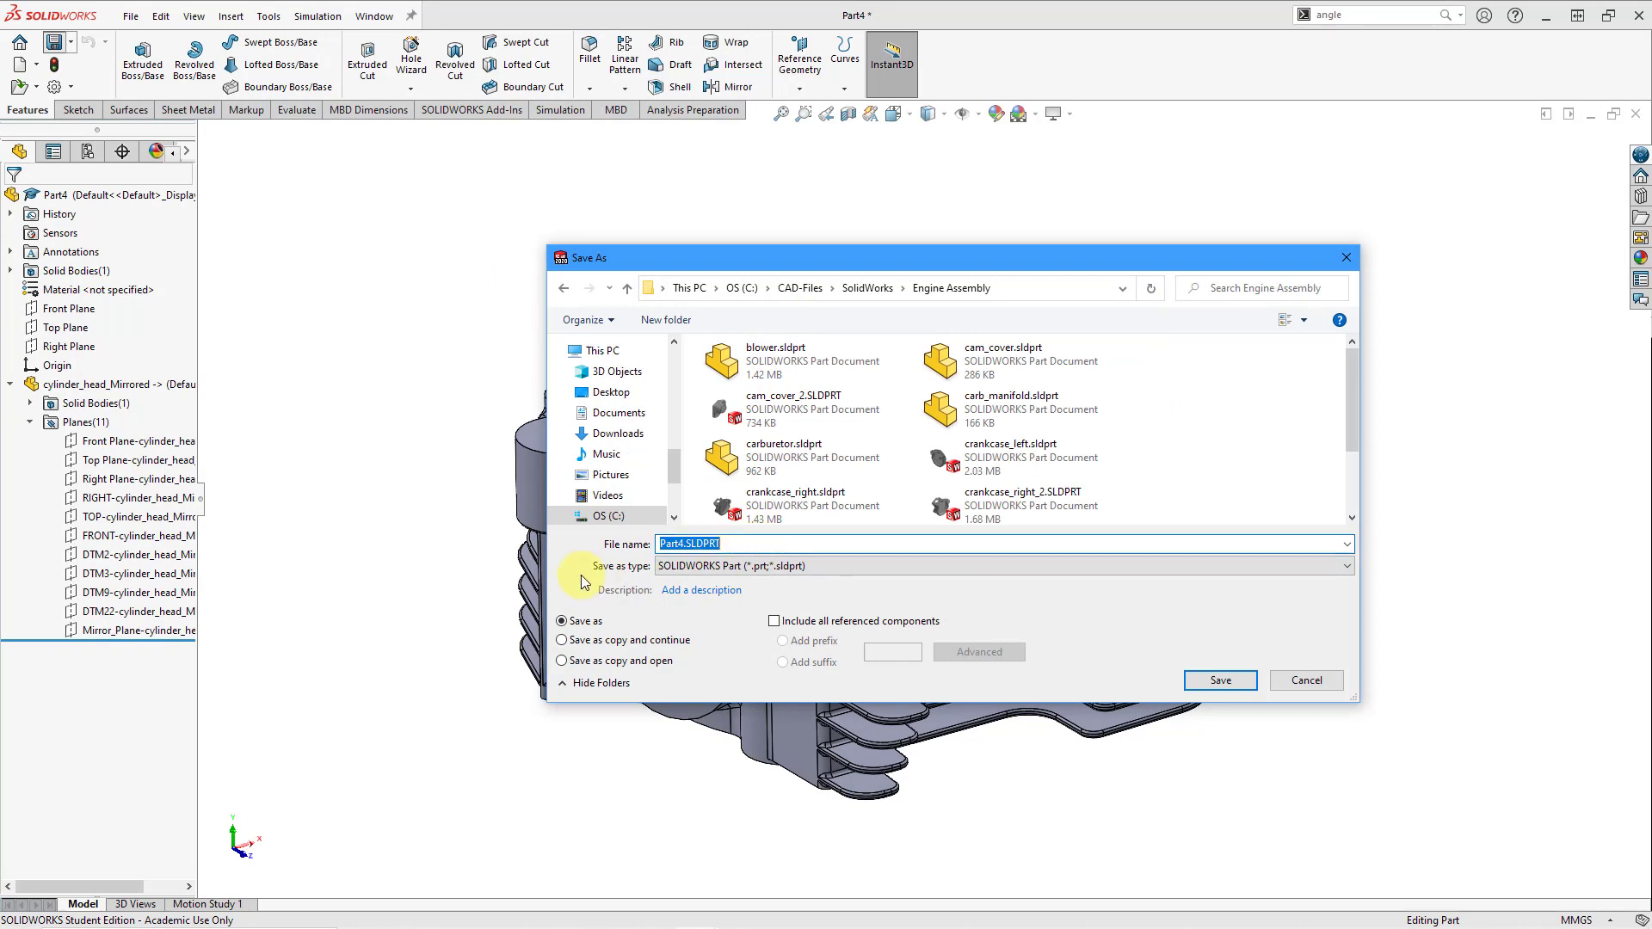
type("cylinde")
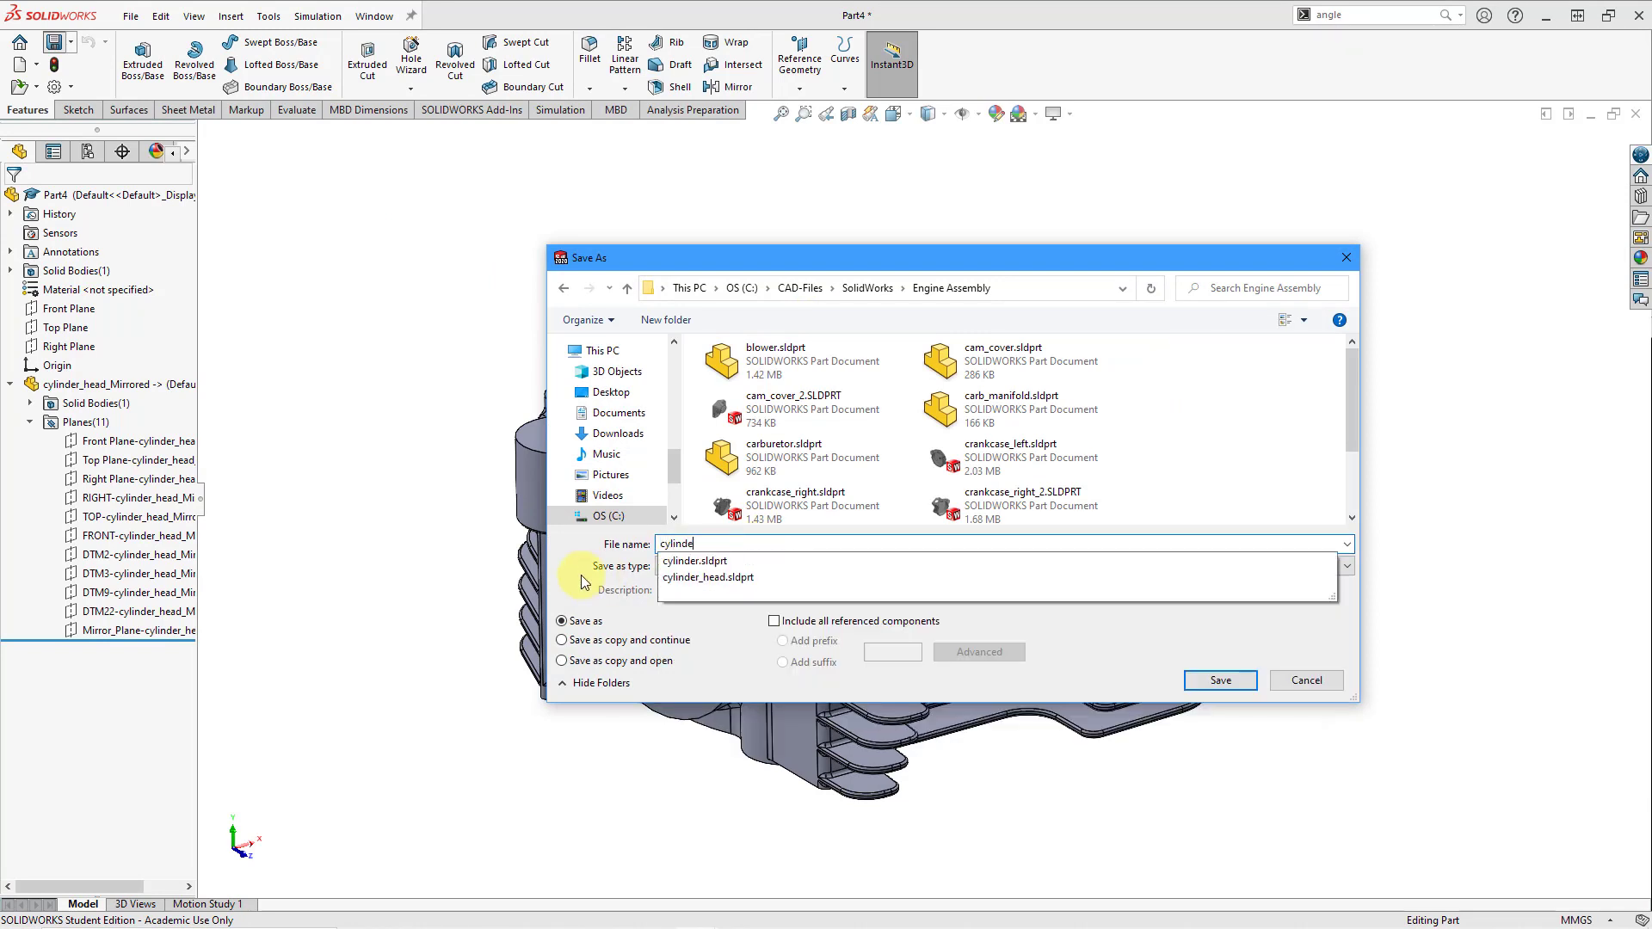
type("r_hea")
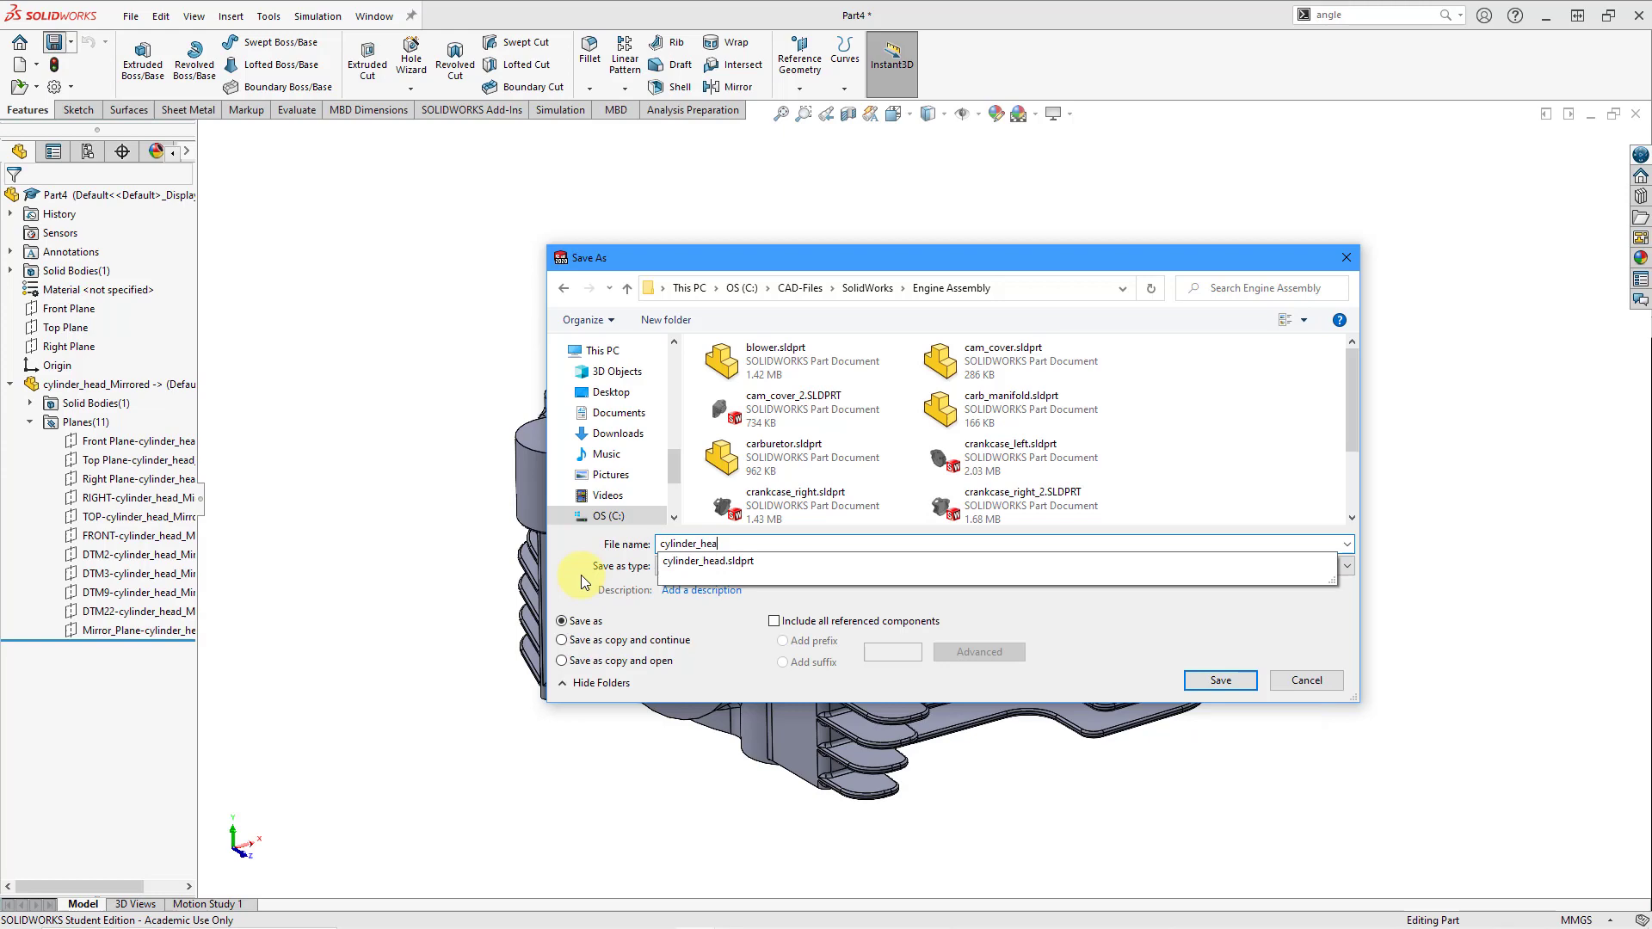
type("d_mirrored")
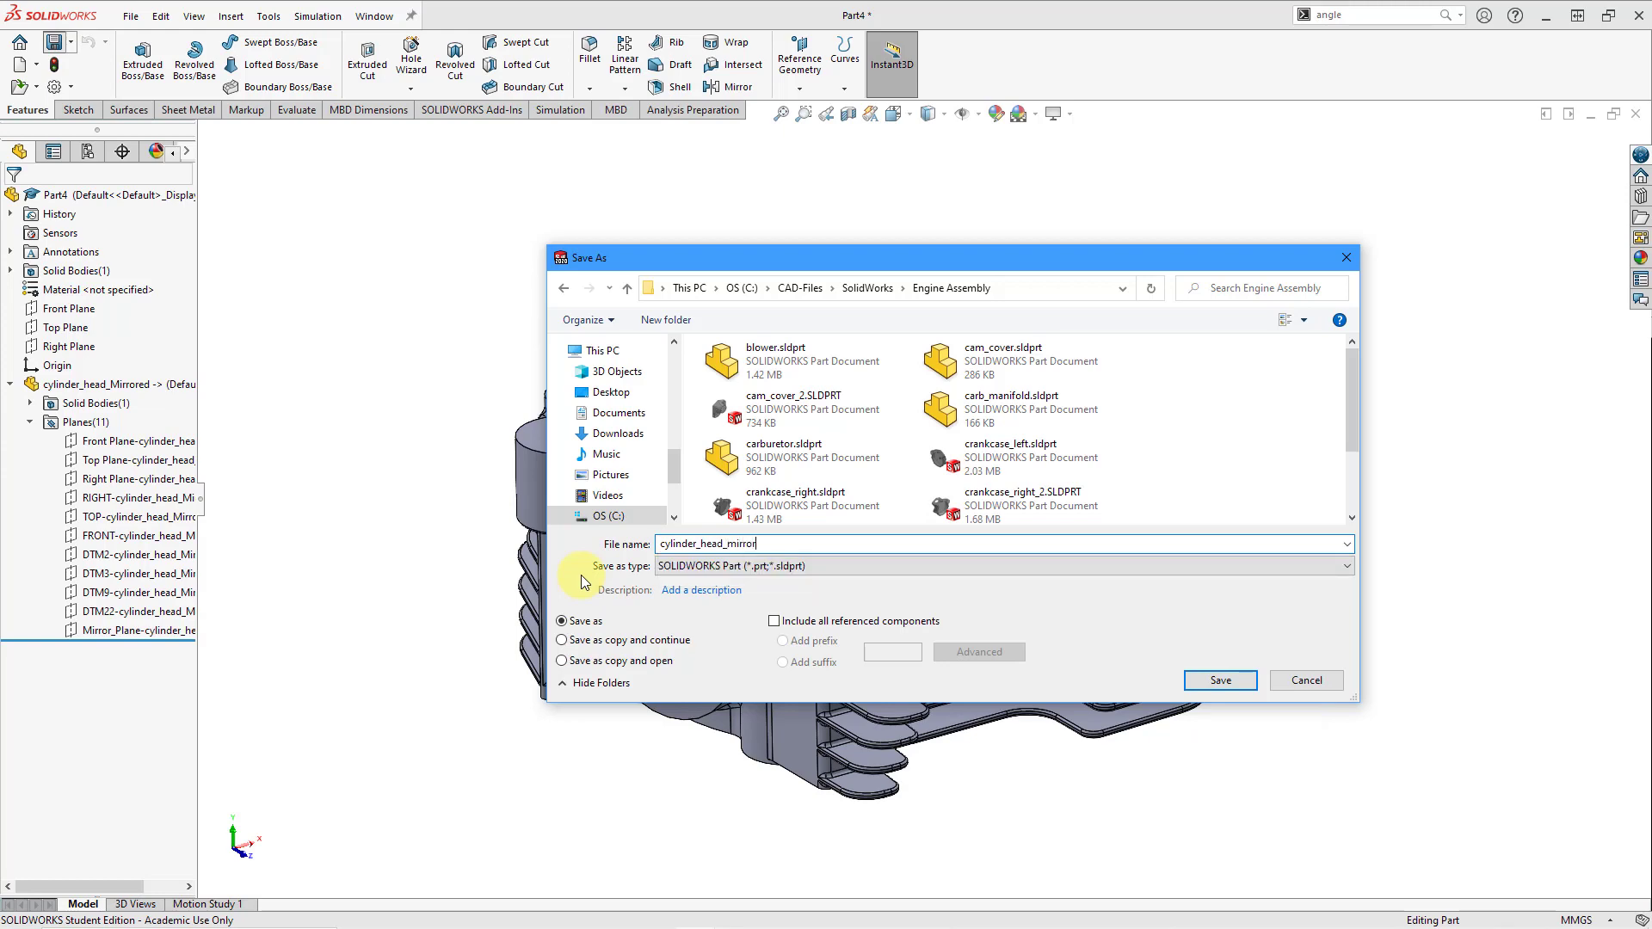
key("Return")
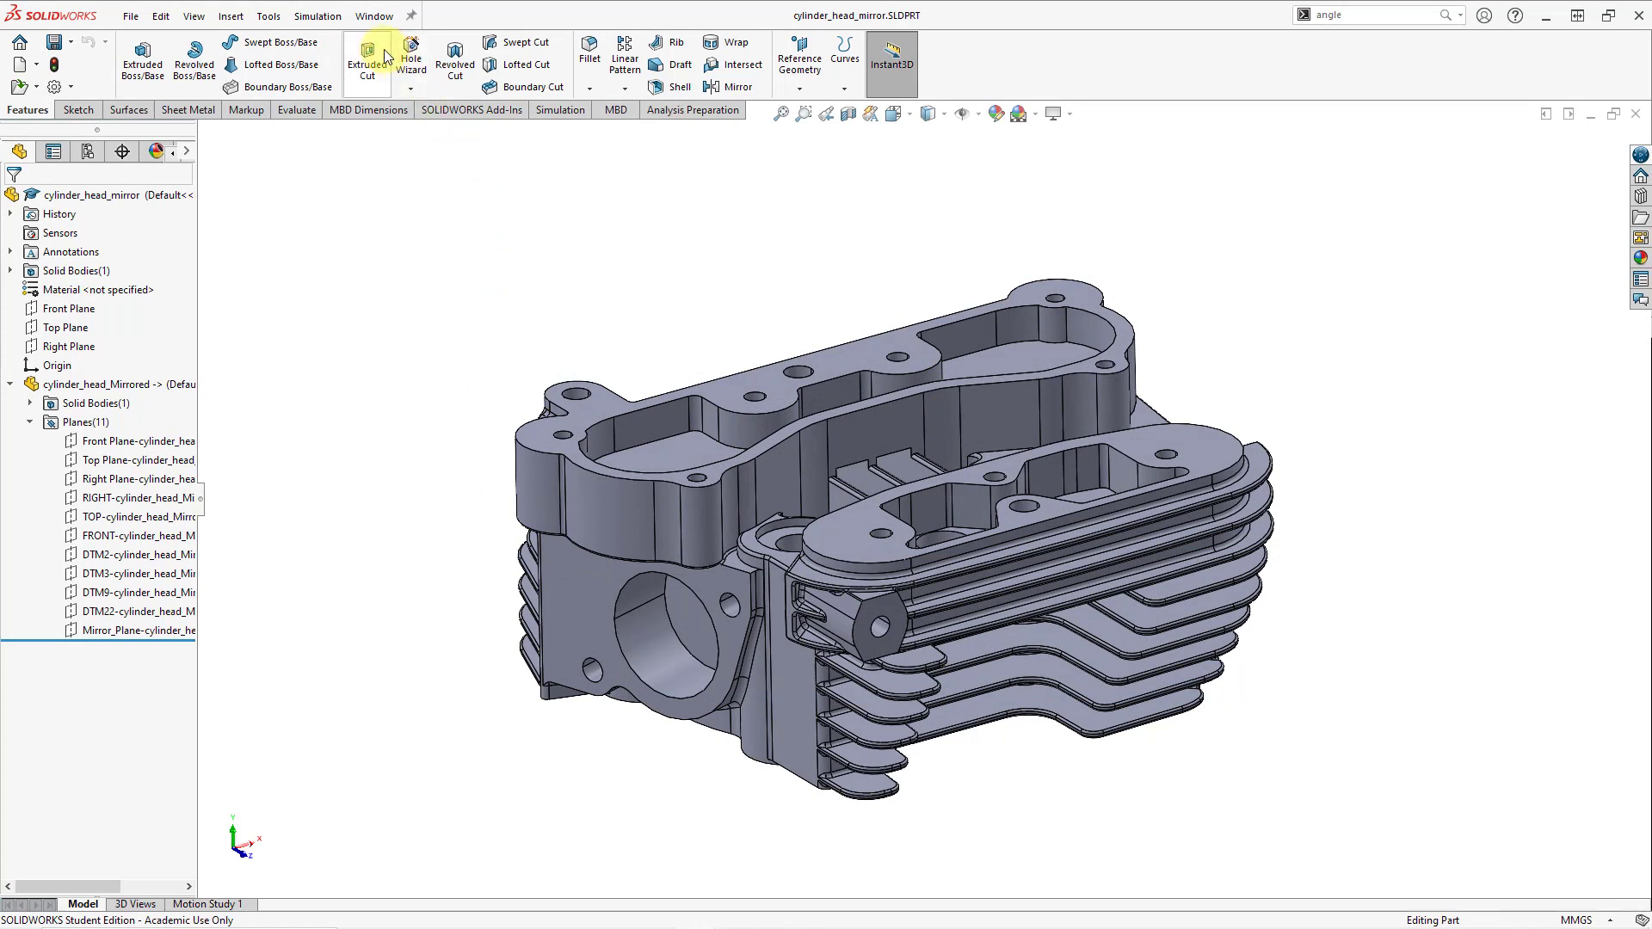
left_click(374, 16)
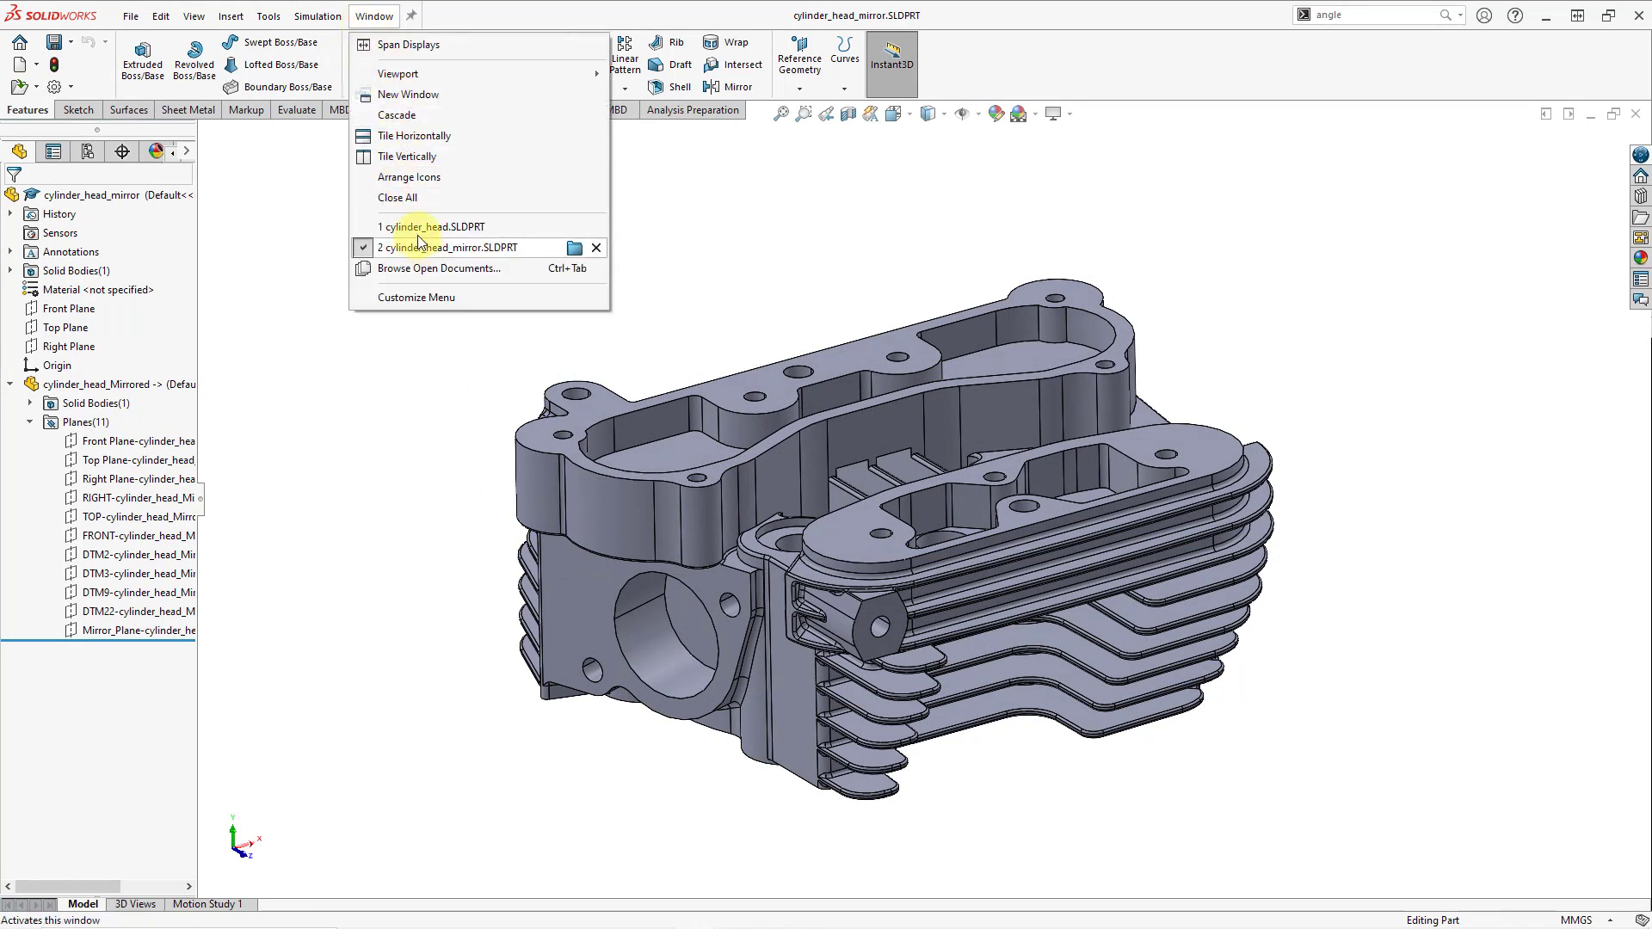
left_click(423, 351)
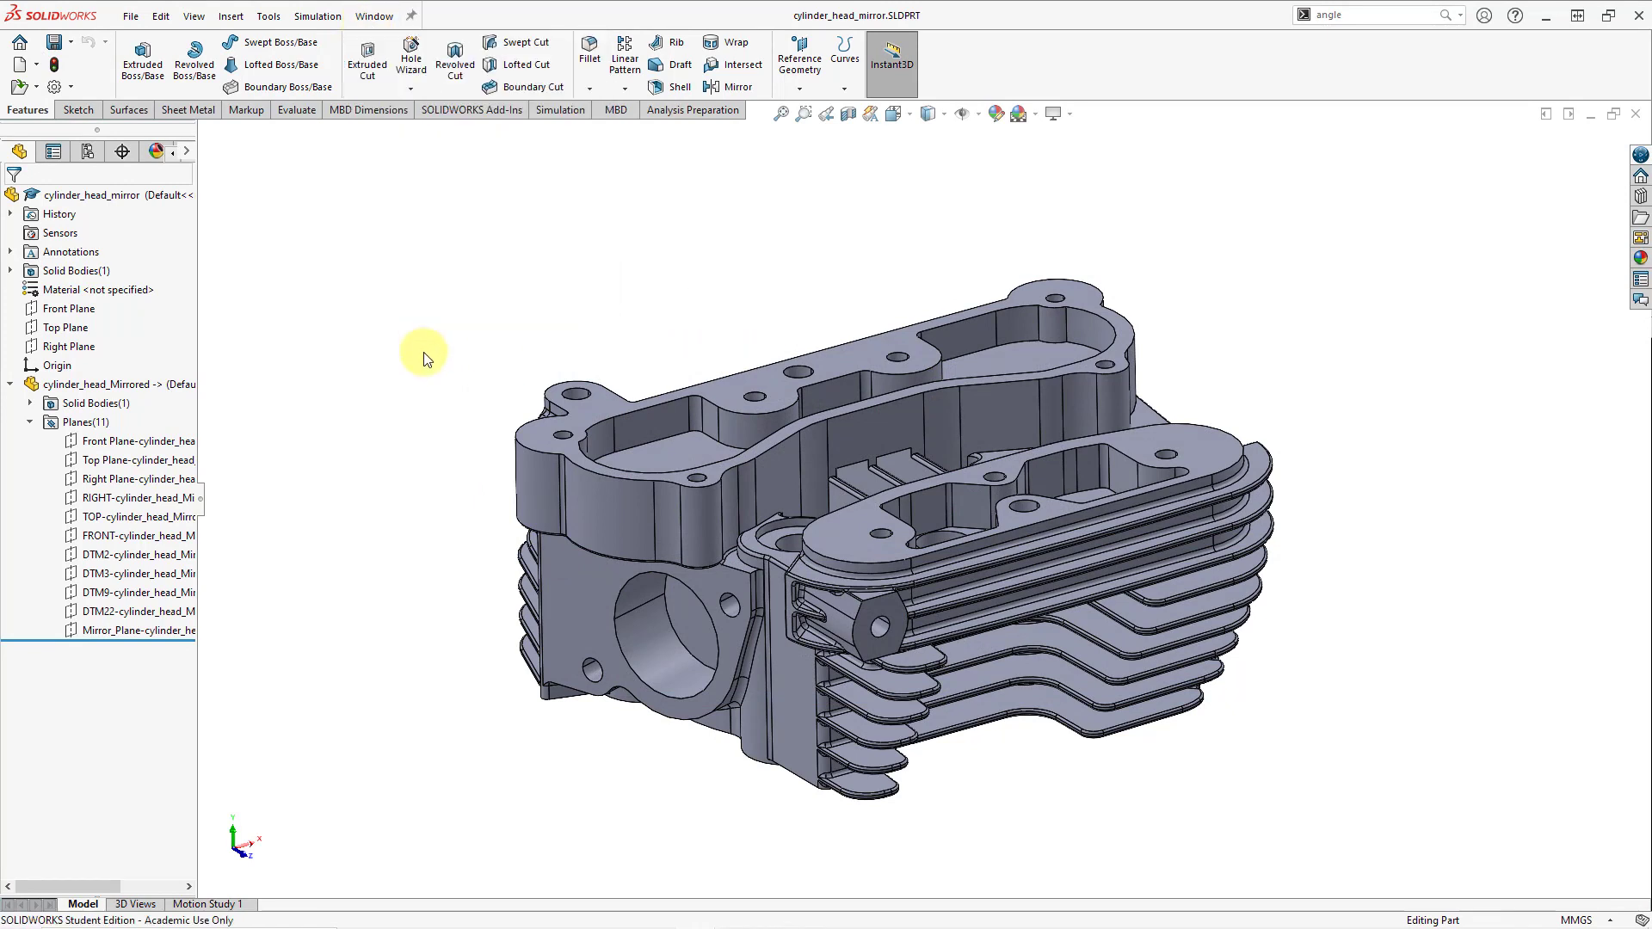
- Create a new assembly and place the cylinder_head part in it as the first component
left_click(19, 63)
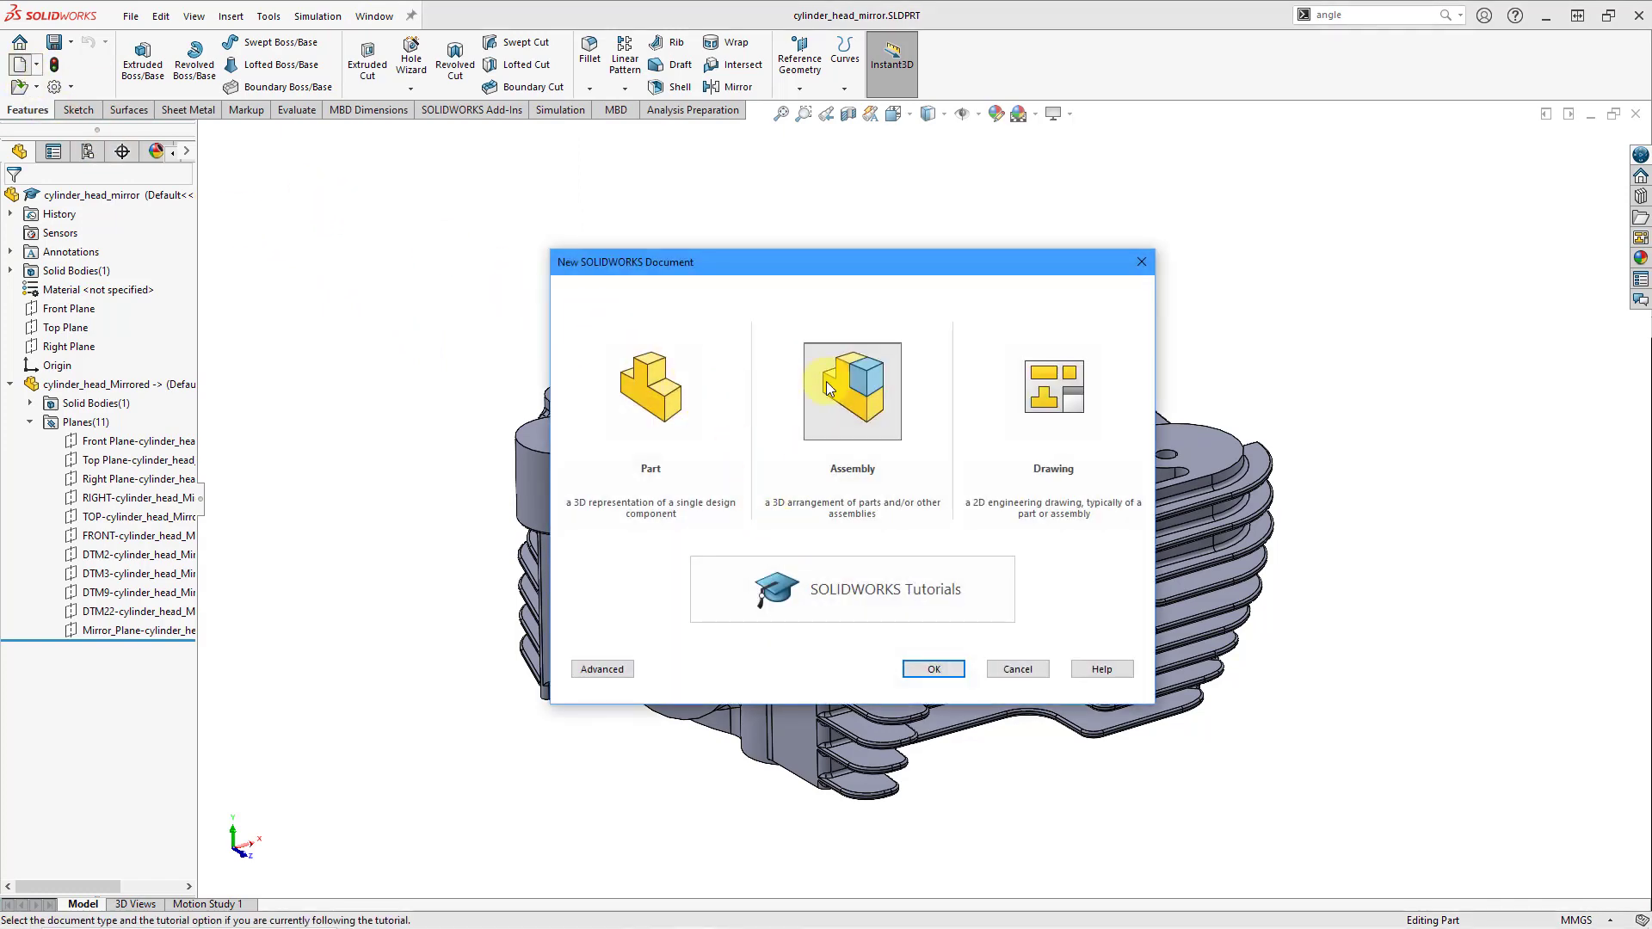
left_click(946, 669)
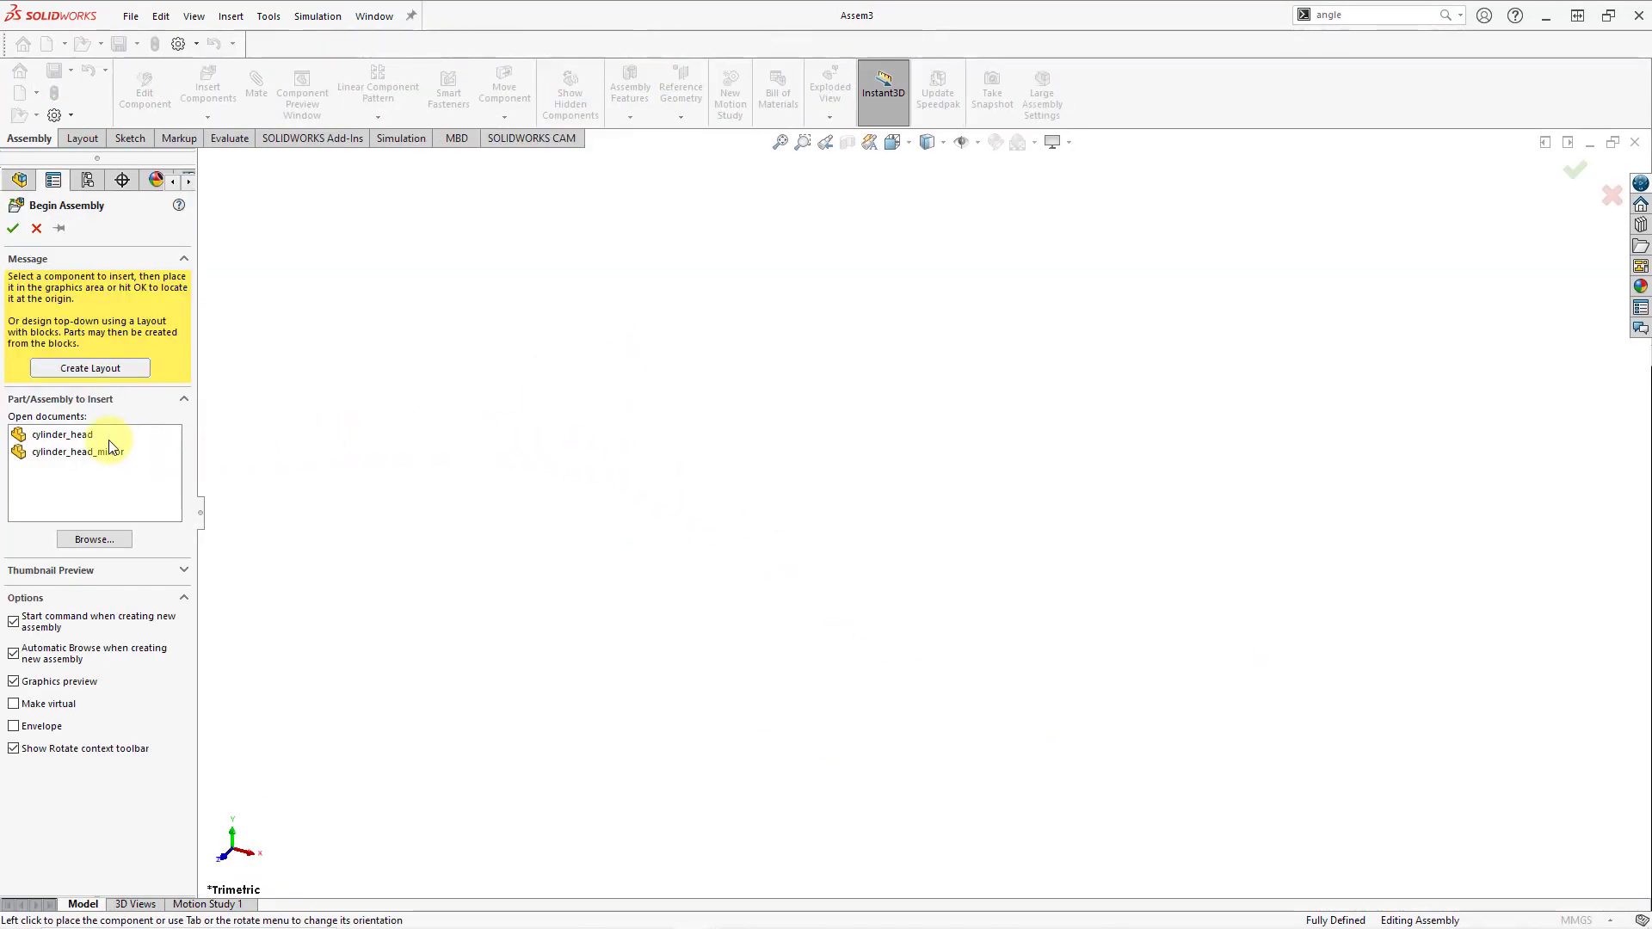
left_click(121, 435)
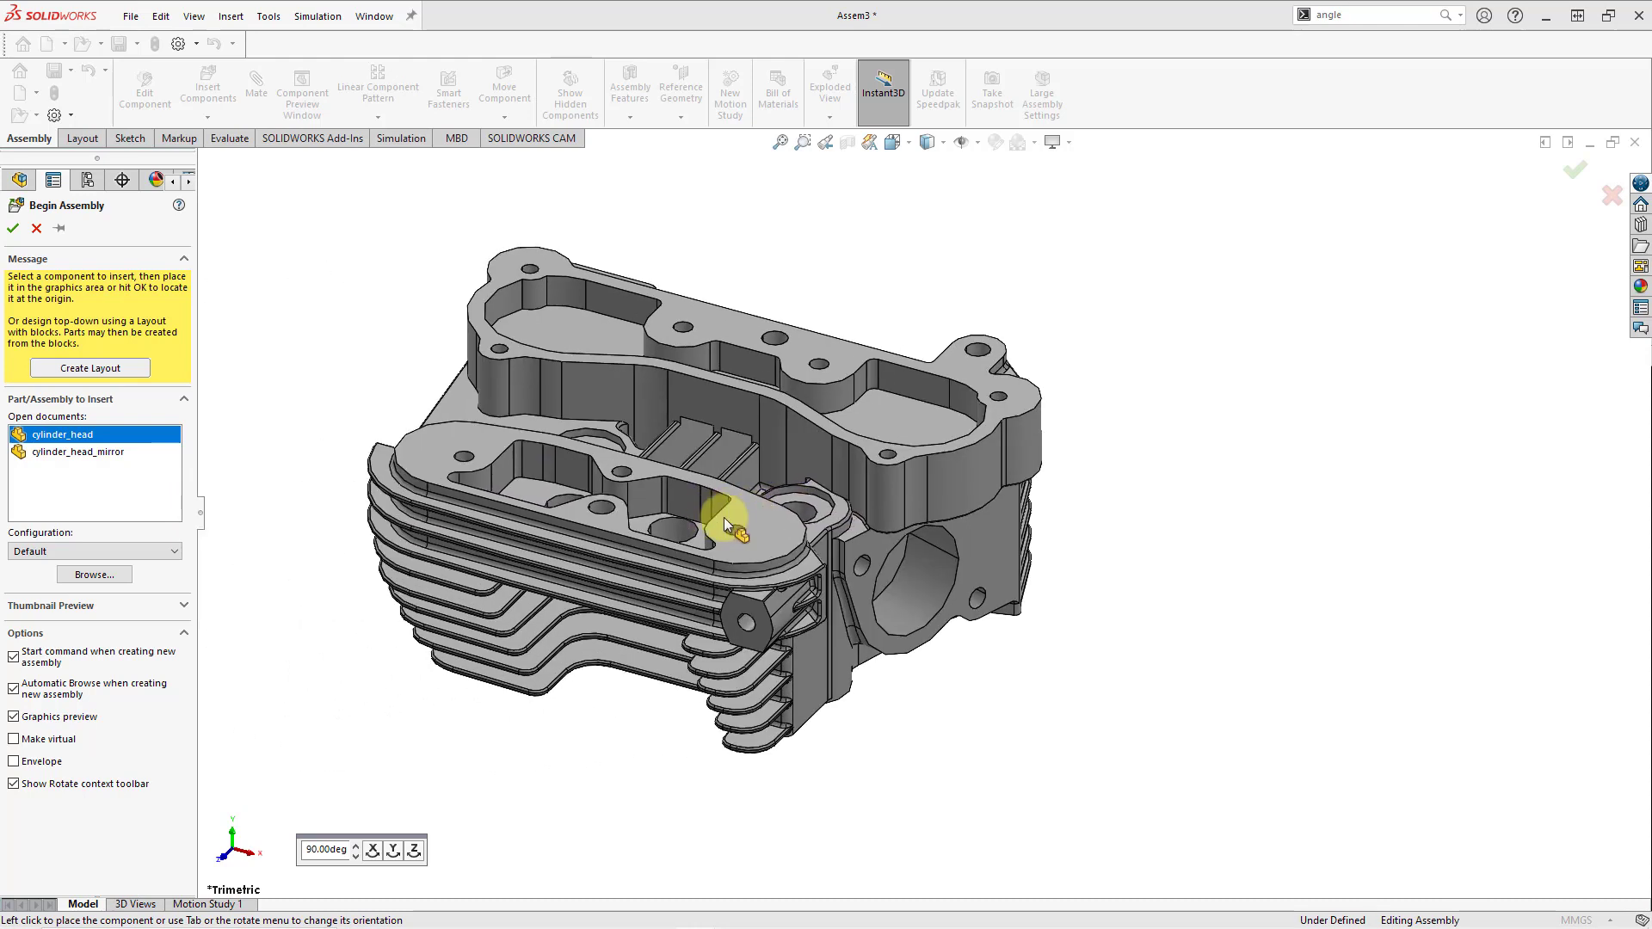
left_click(744, 521)
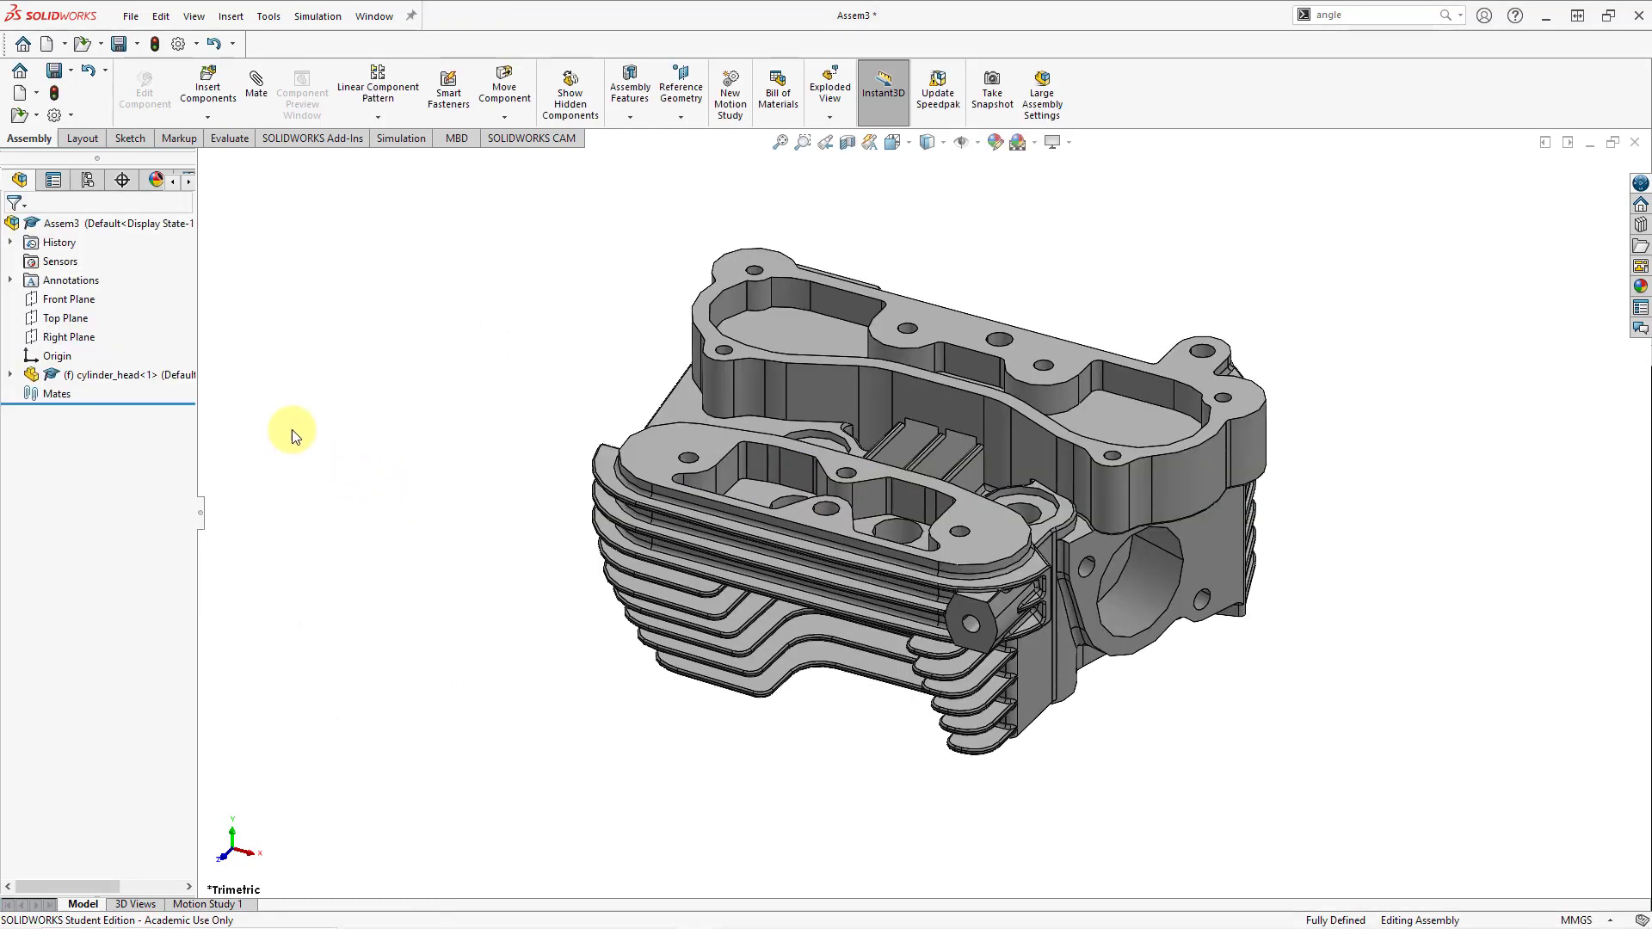
- Insert the cylinder_head_mirror part into the assembly, beside the original cylinder head
left_click(208, 86)
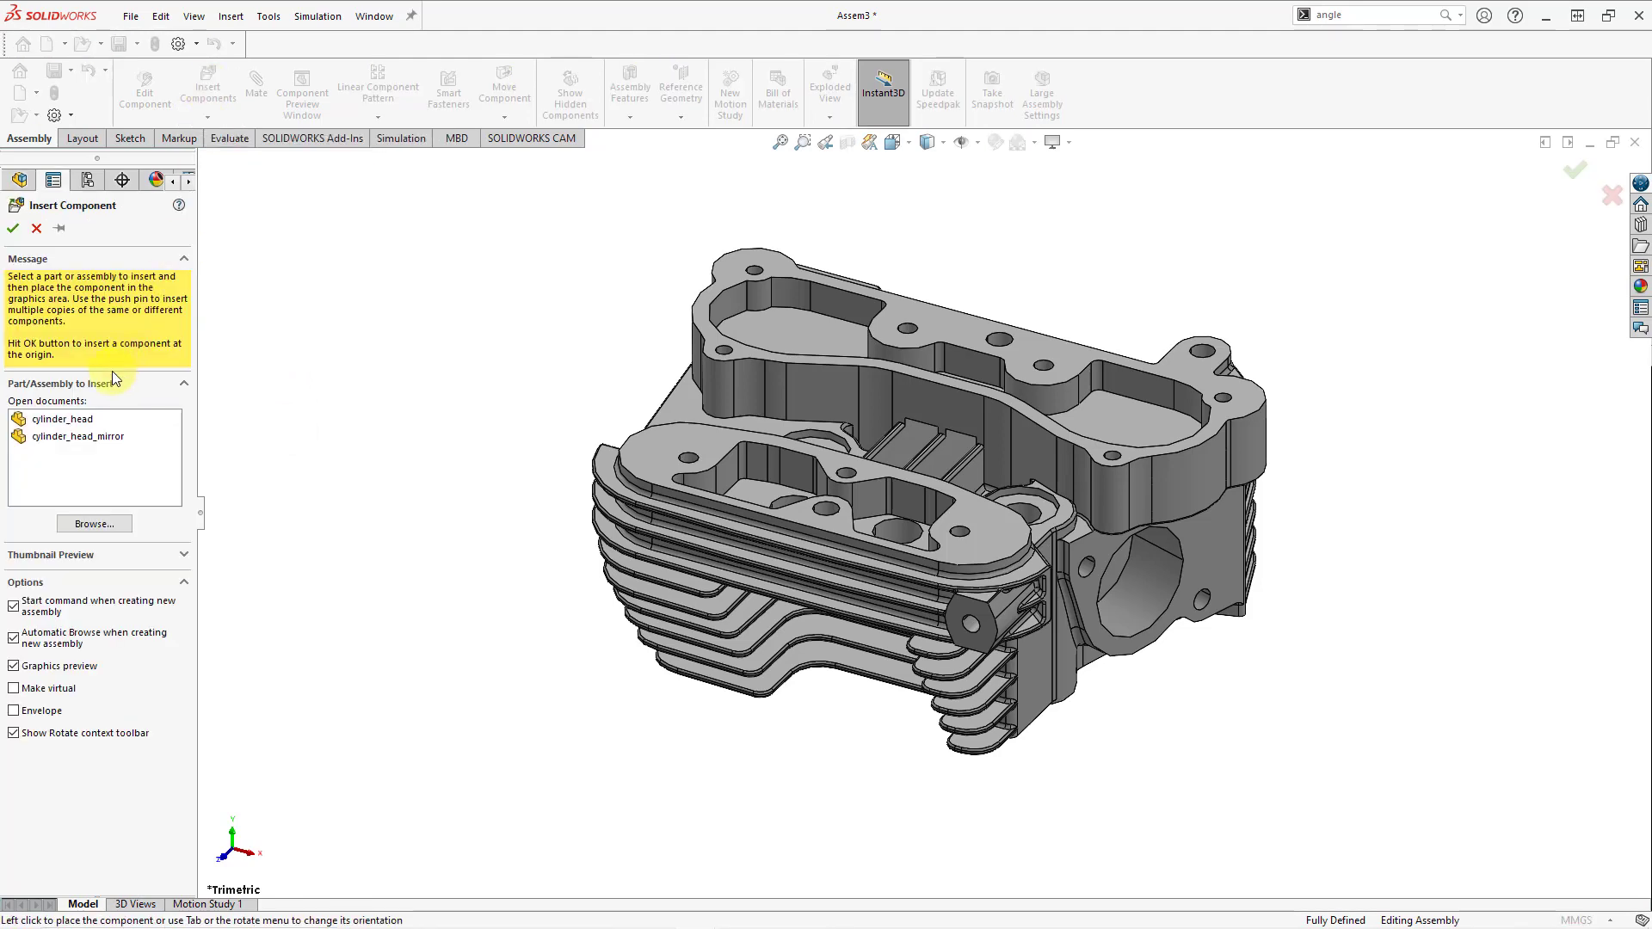
left_click(113, 435)
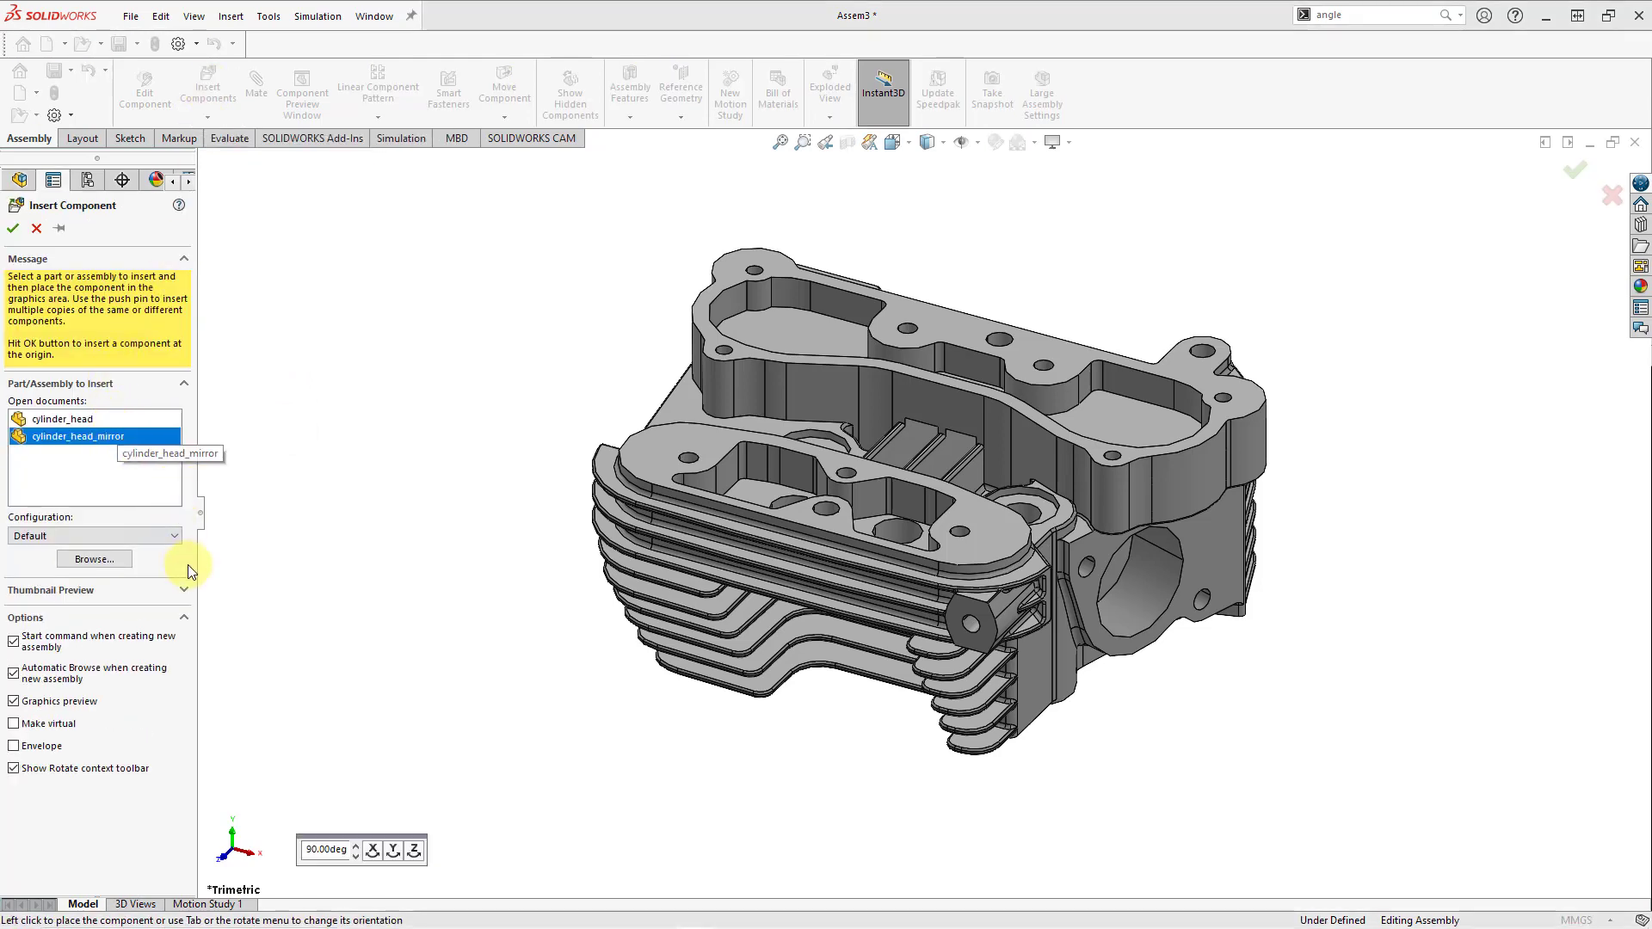
scroll(530, 535, "up", 4)
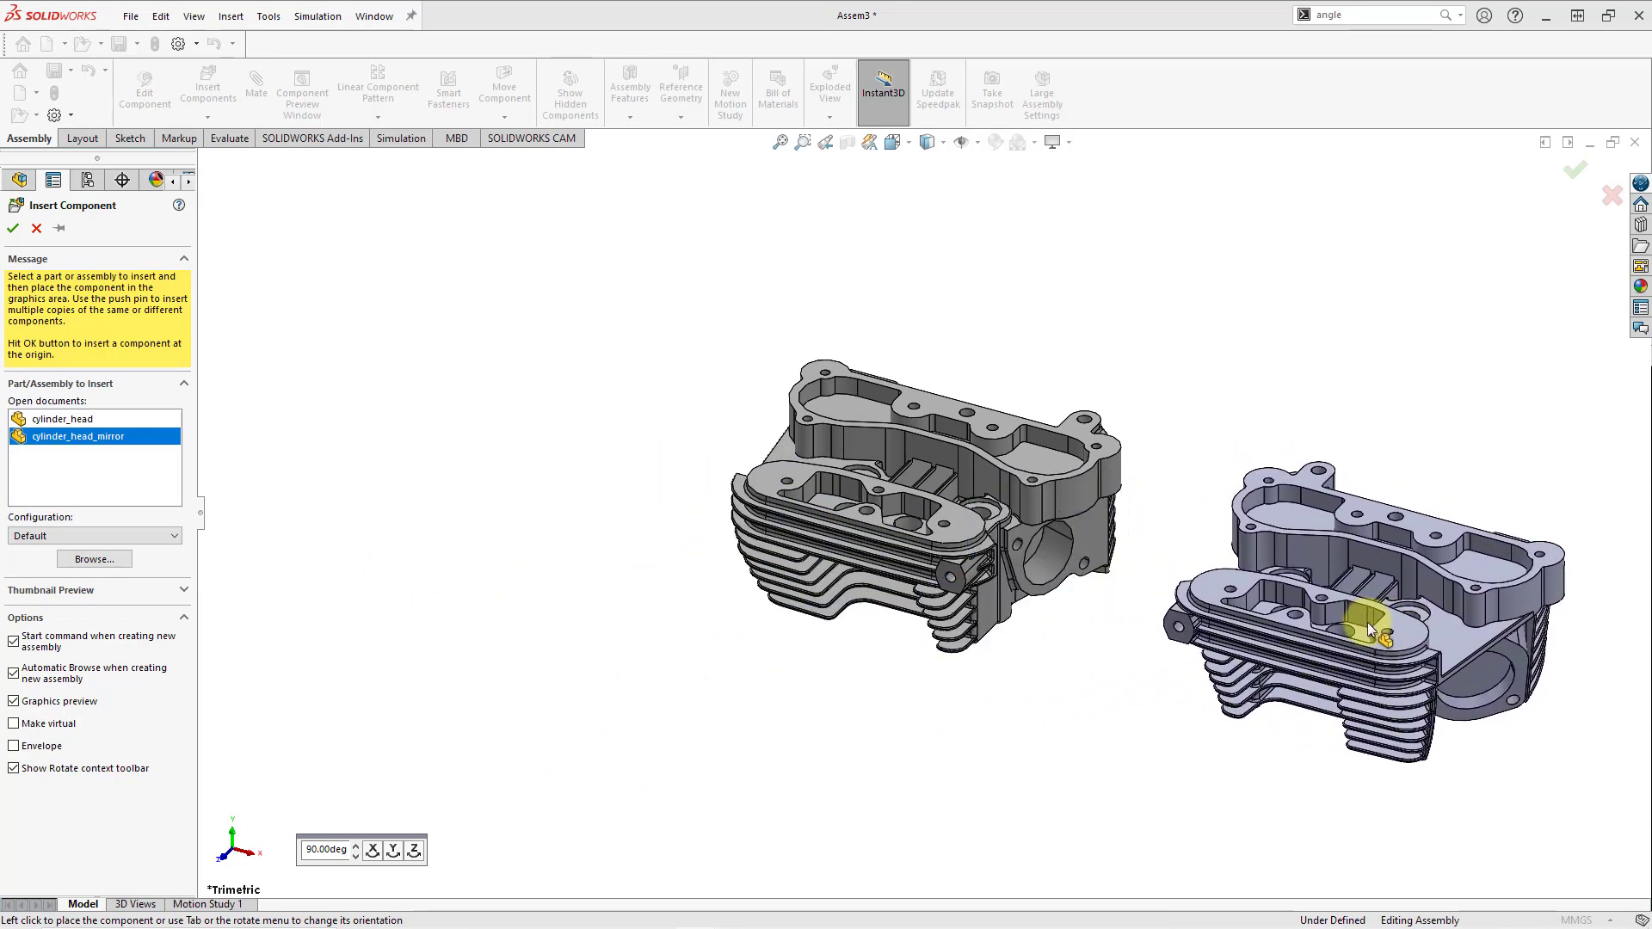
left_click(1367, 622)
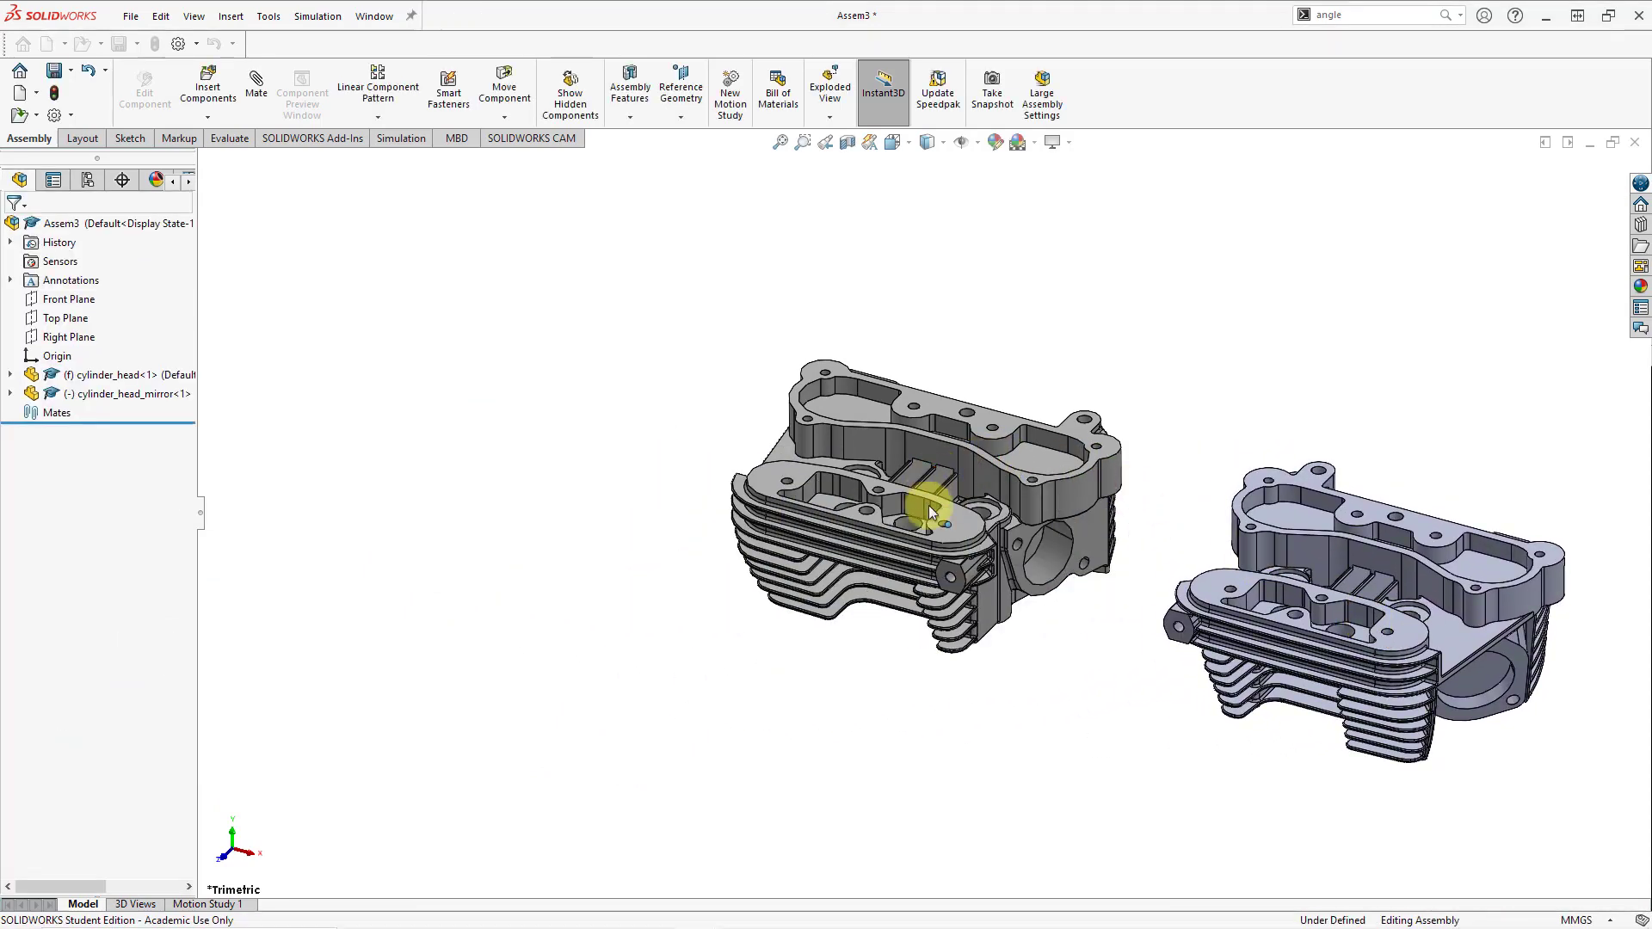
- Add a coincident mate between the upper rim faces of both cylinder heads, and move the mirrored head clear of the original
middle_click_drag(1080, 605, 1063, 638)
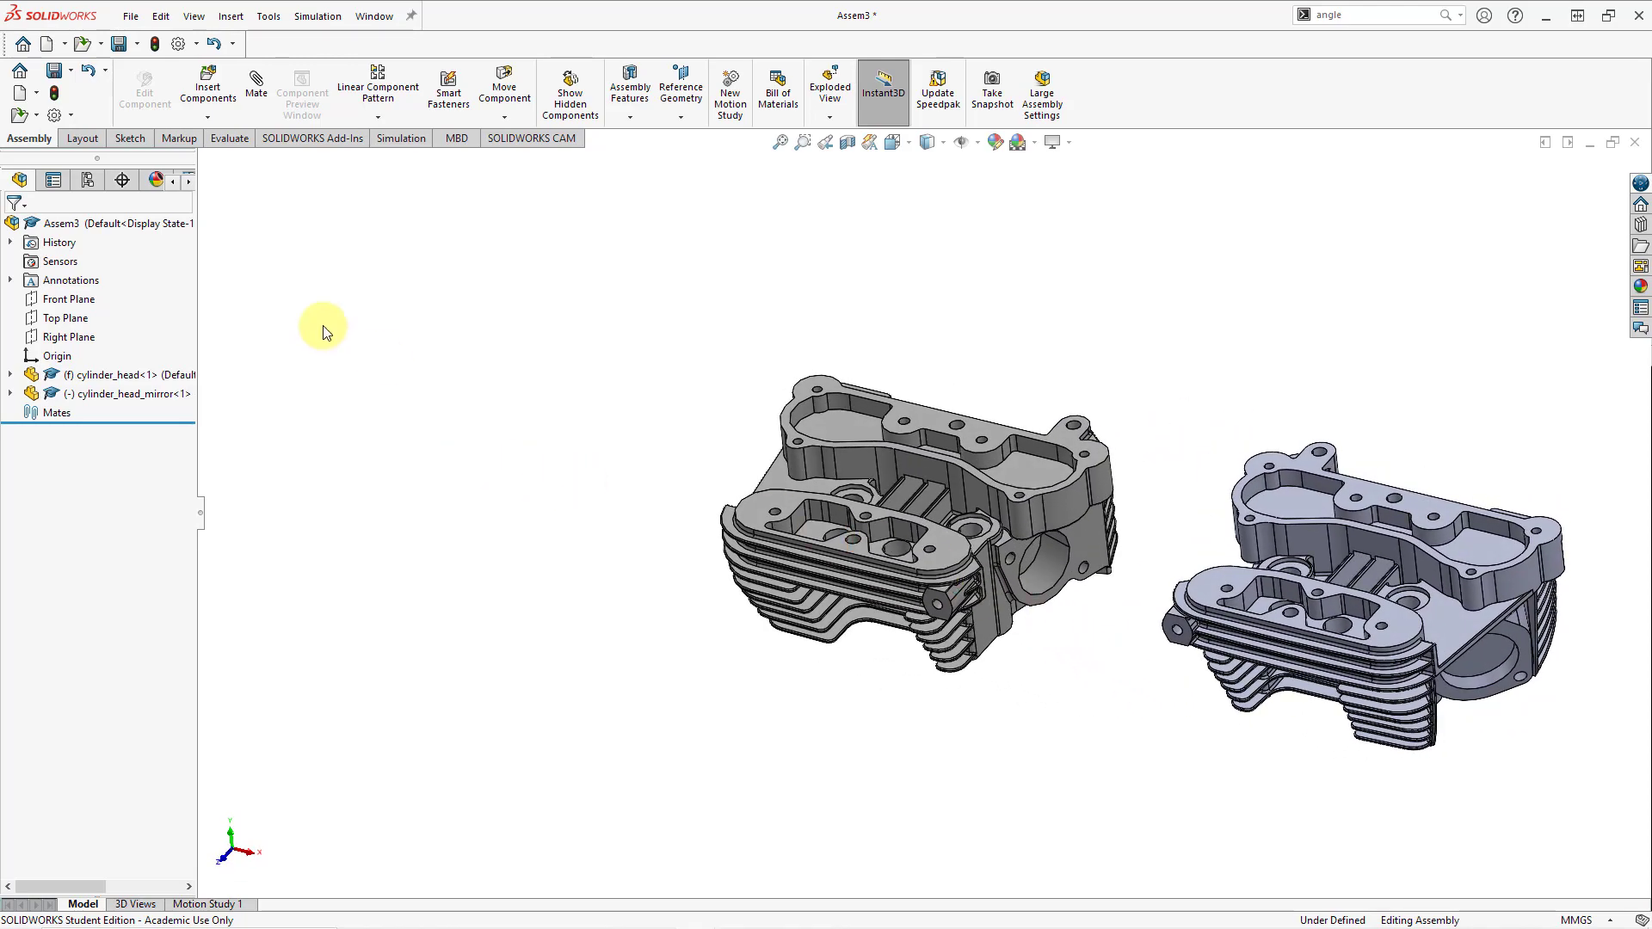
left_click(257, 86)
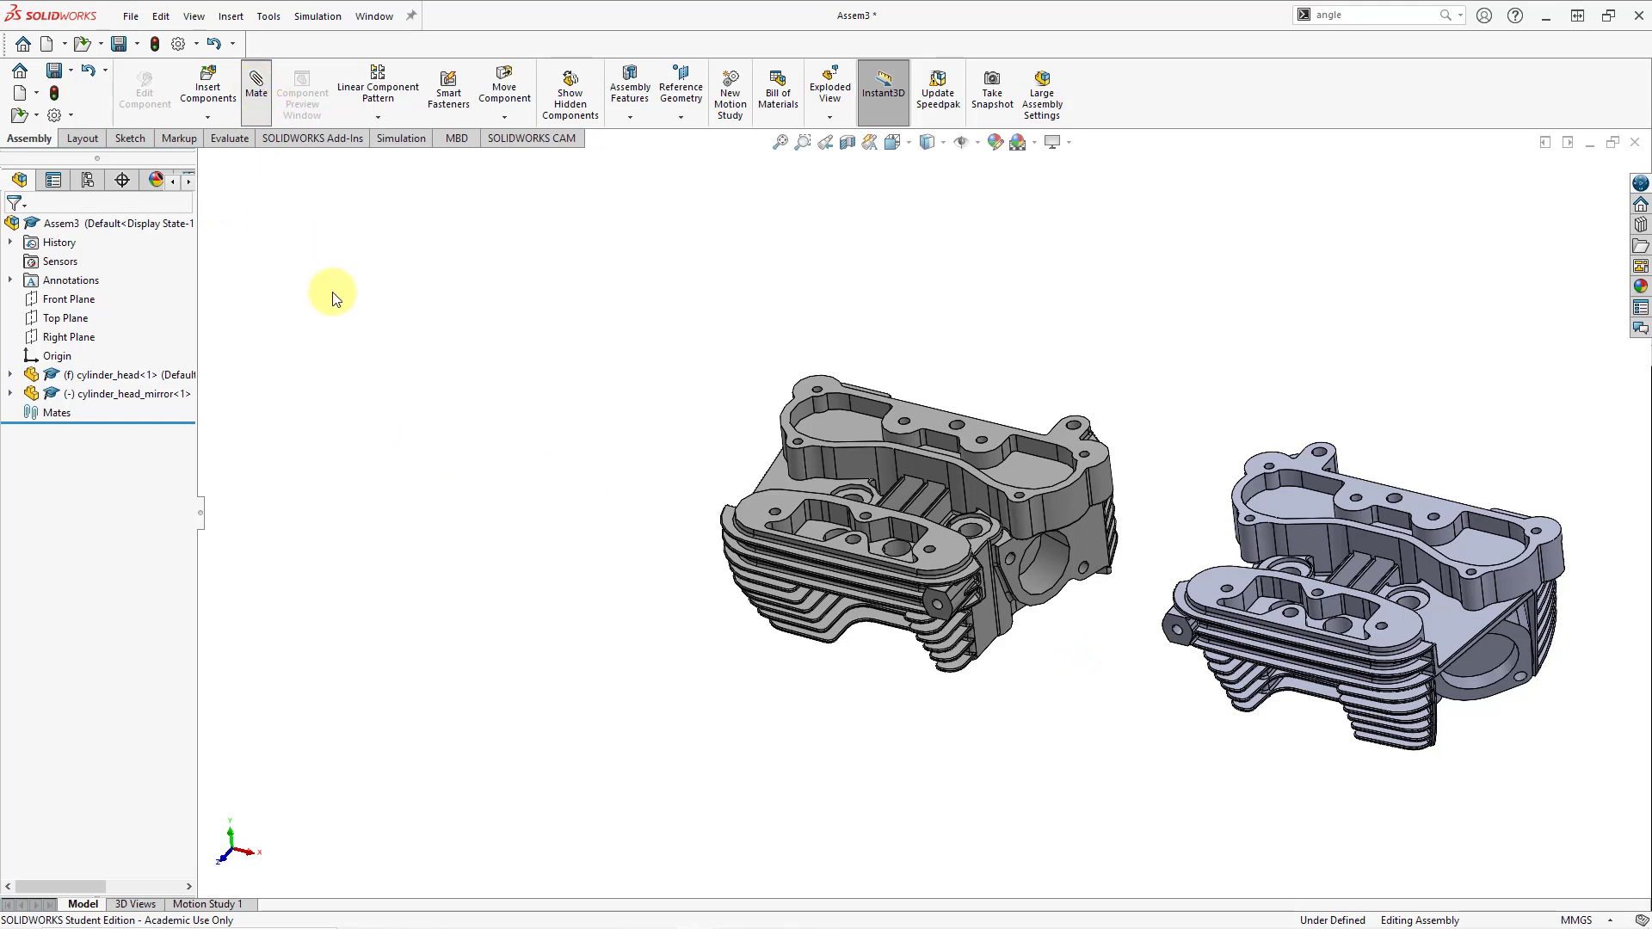
left_click(994, 436)
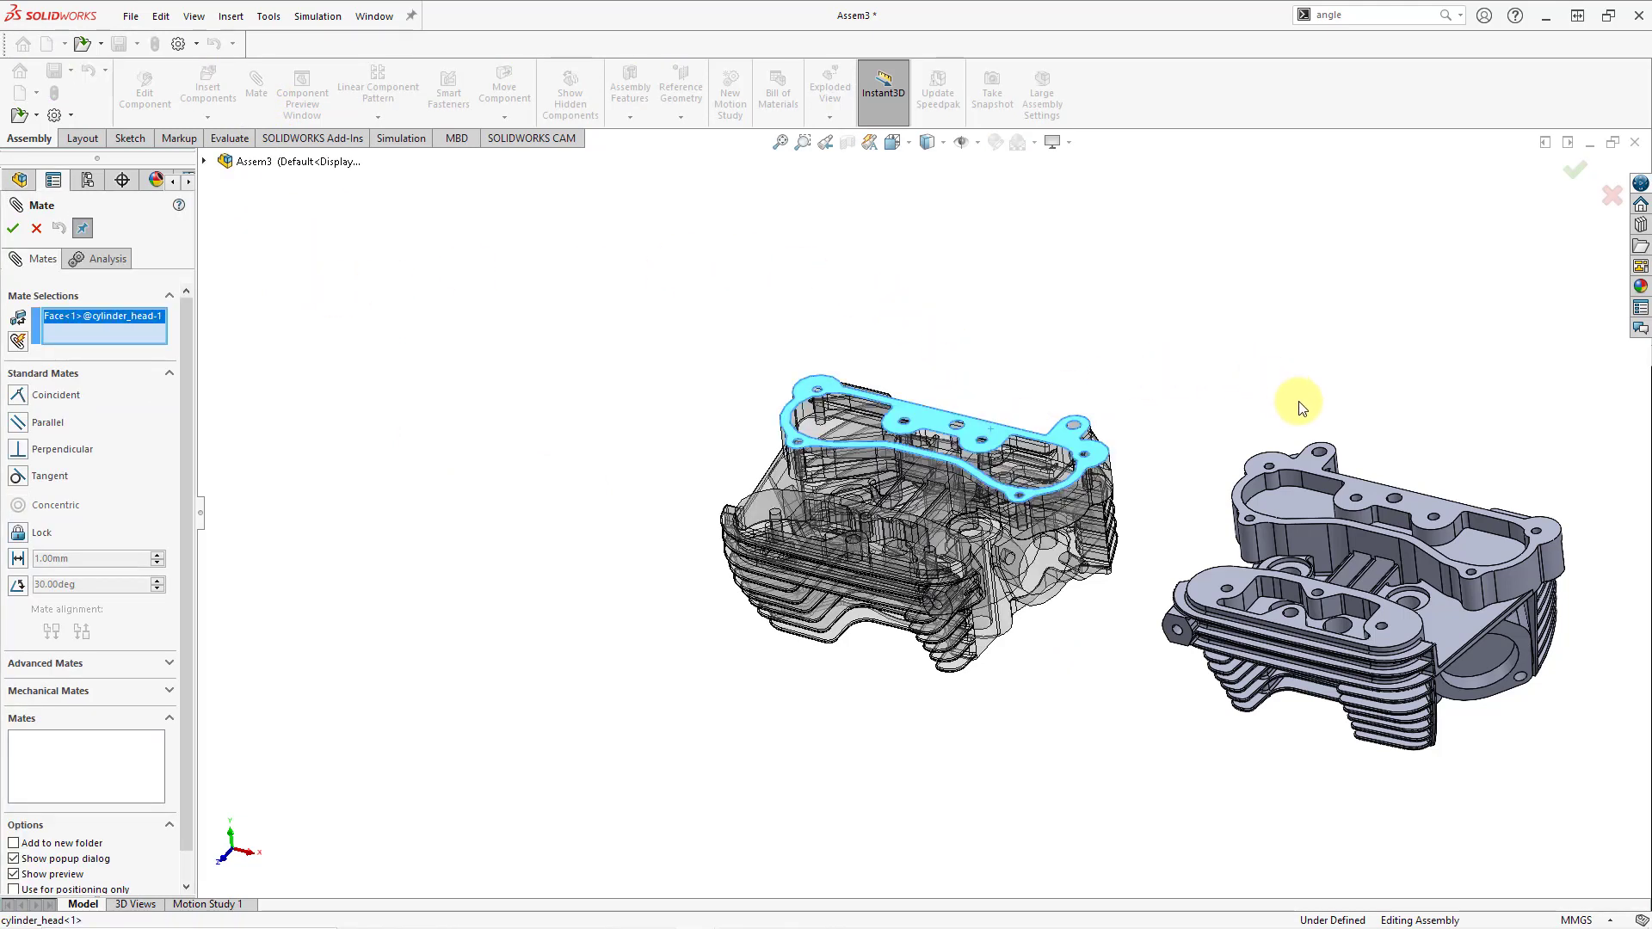
left_click(1441, 512)
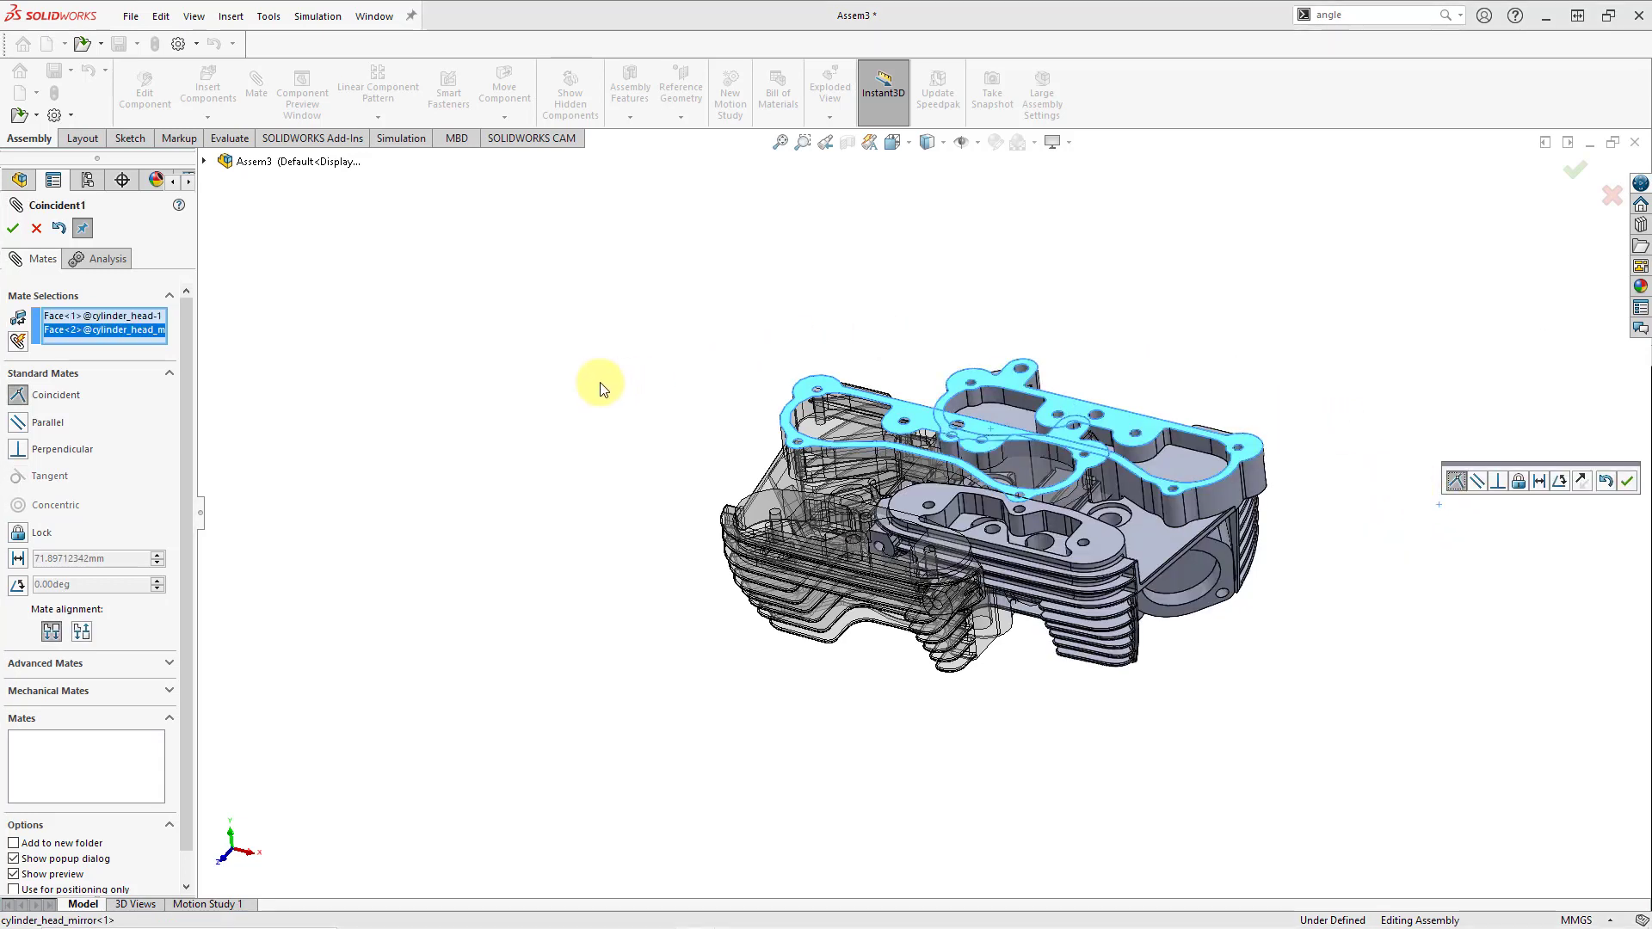
left_click(12, 228)
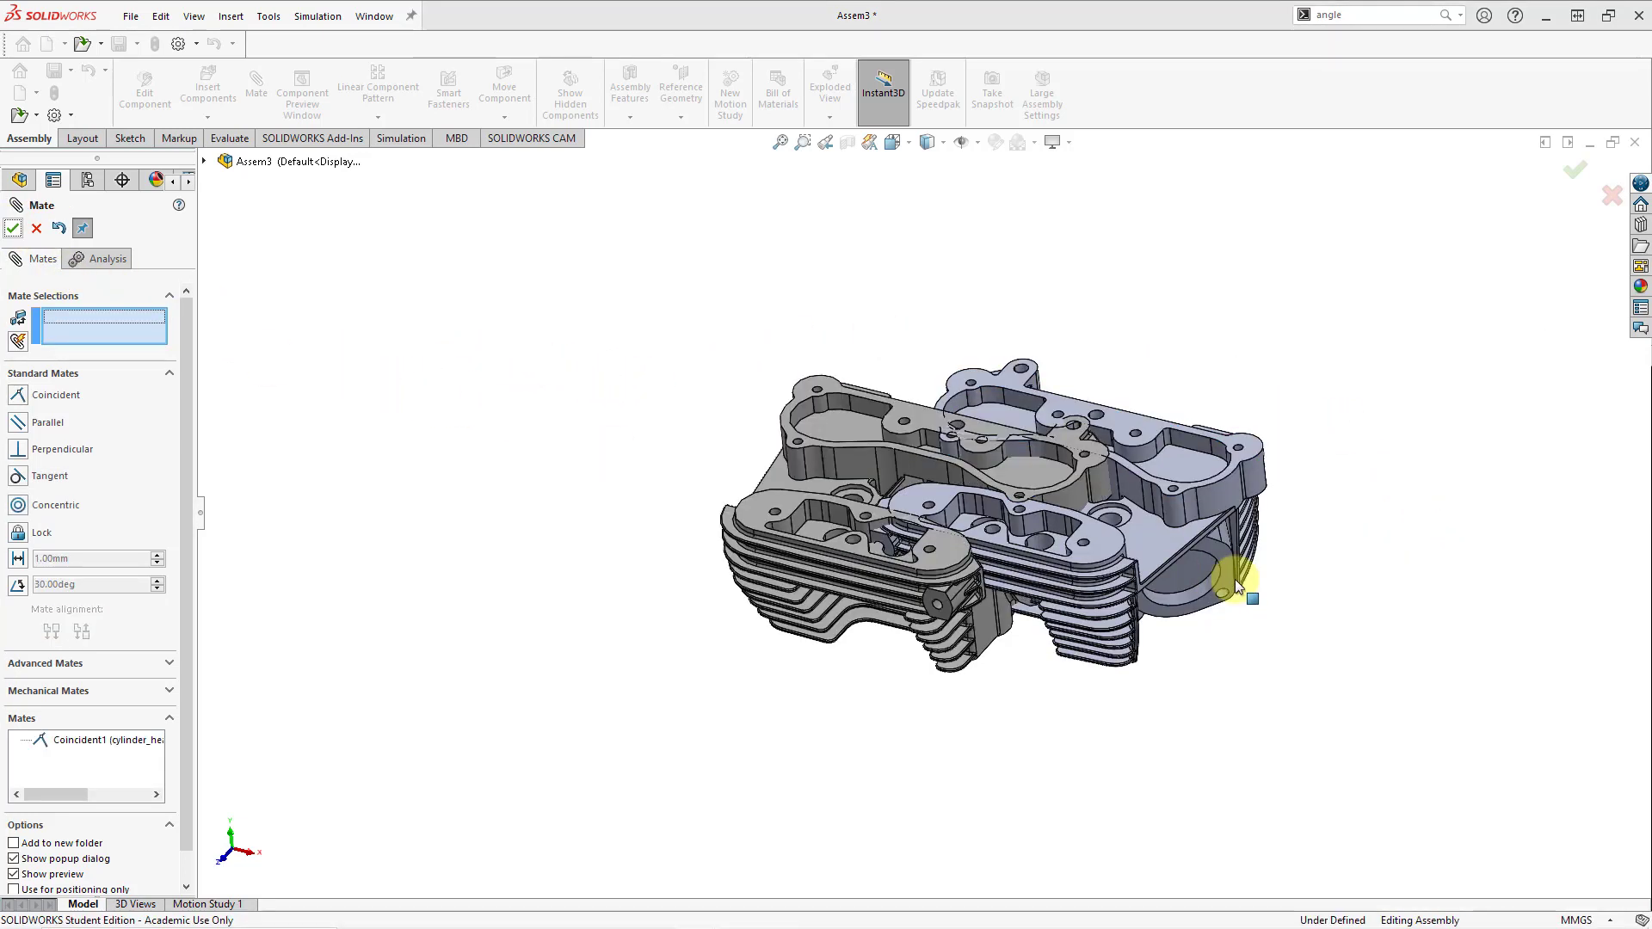
left_click_drag(1152, 540, 1454, 593)
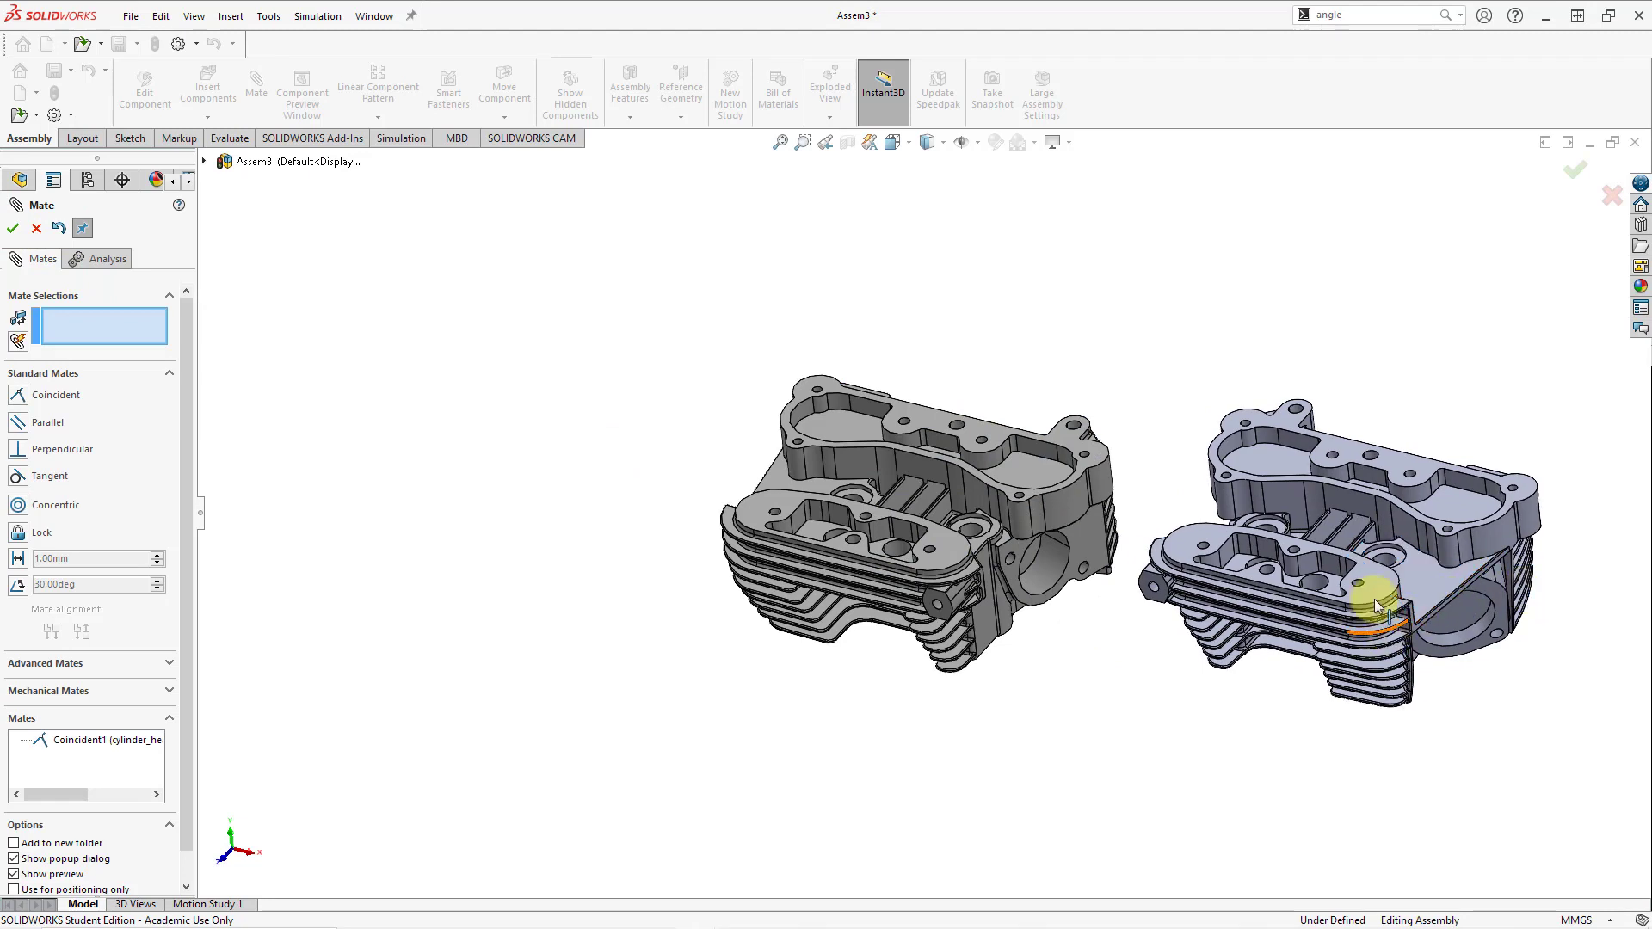
- Add a coincident mate between the matching vertical wall faces above the central ribs of both cylinder heads, and finish mating
key("f")
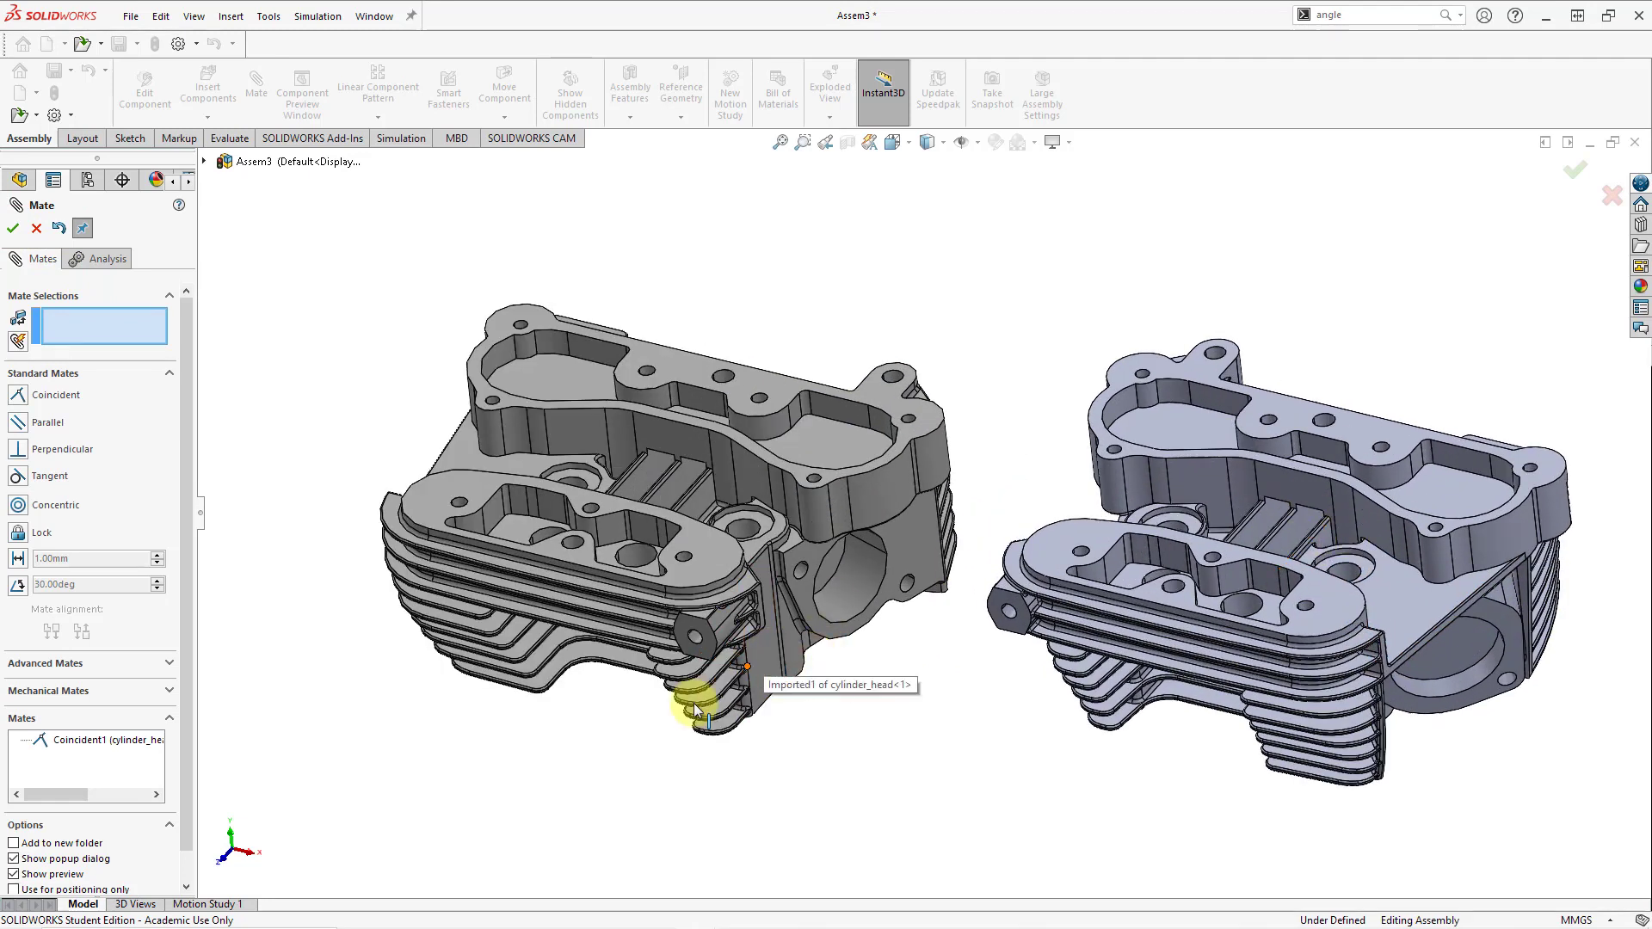
left_click(664, 436)
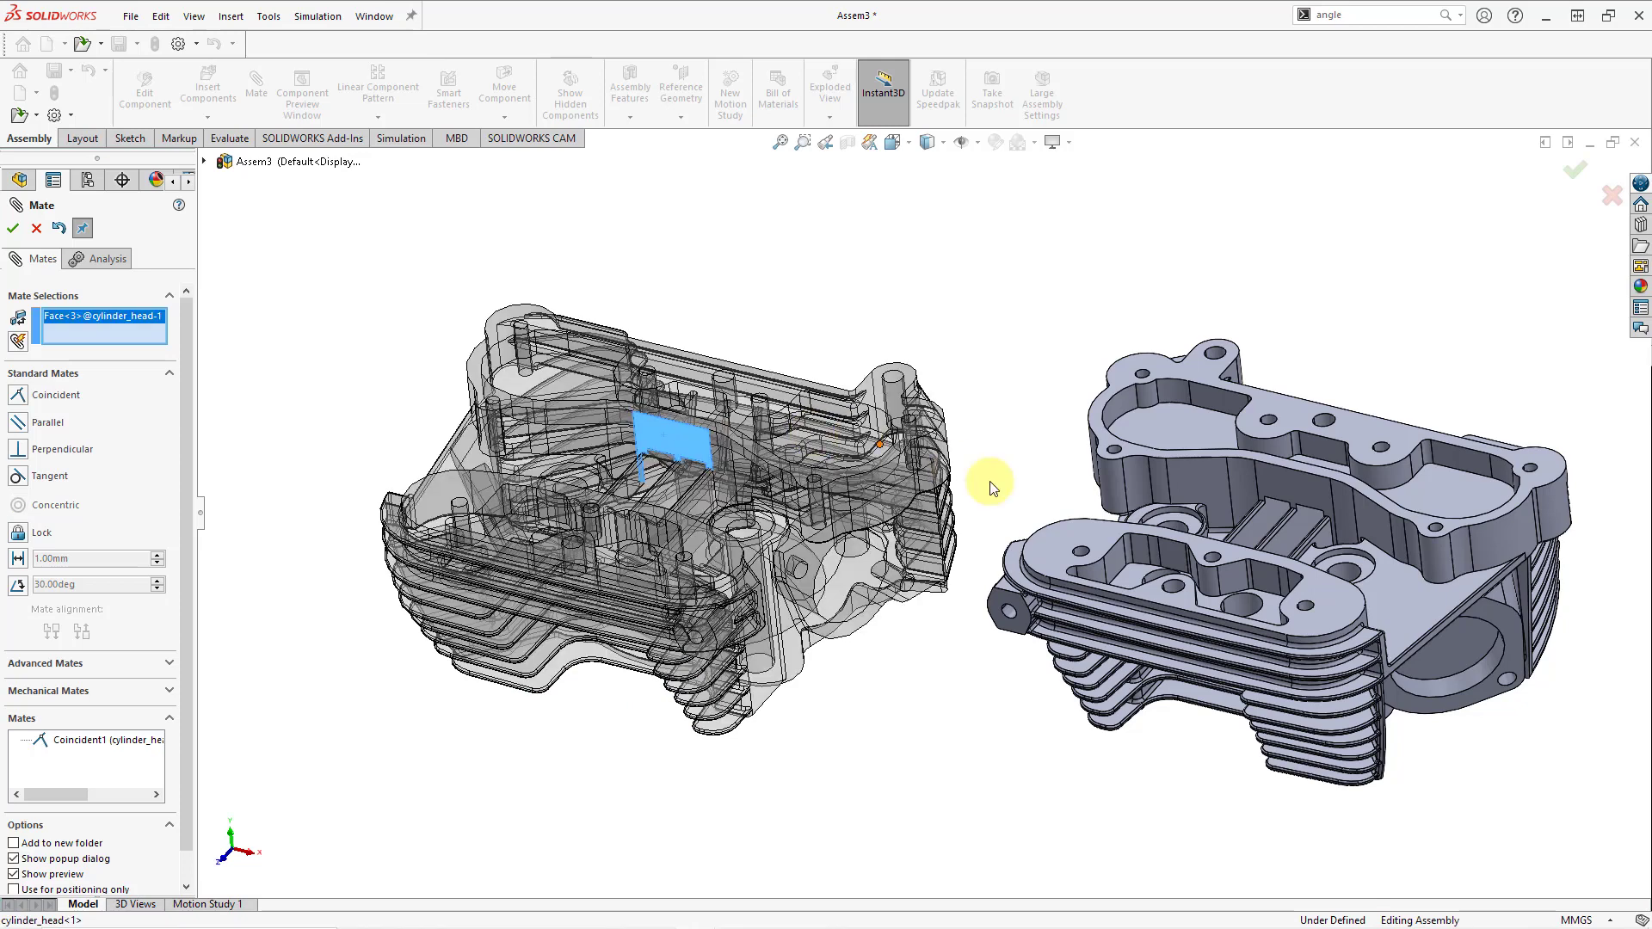
left_click(1288, 483)
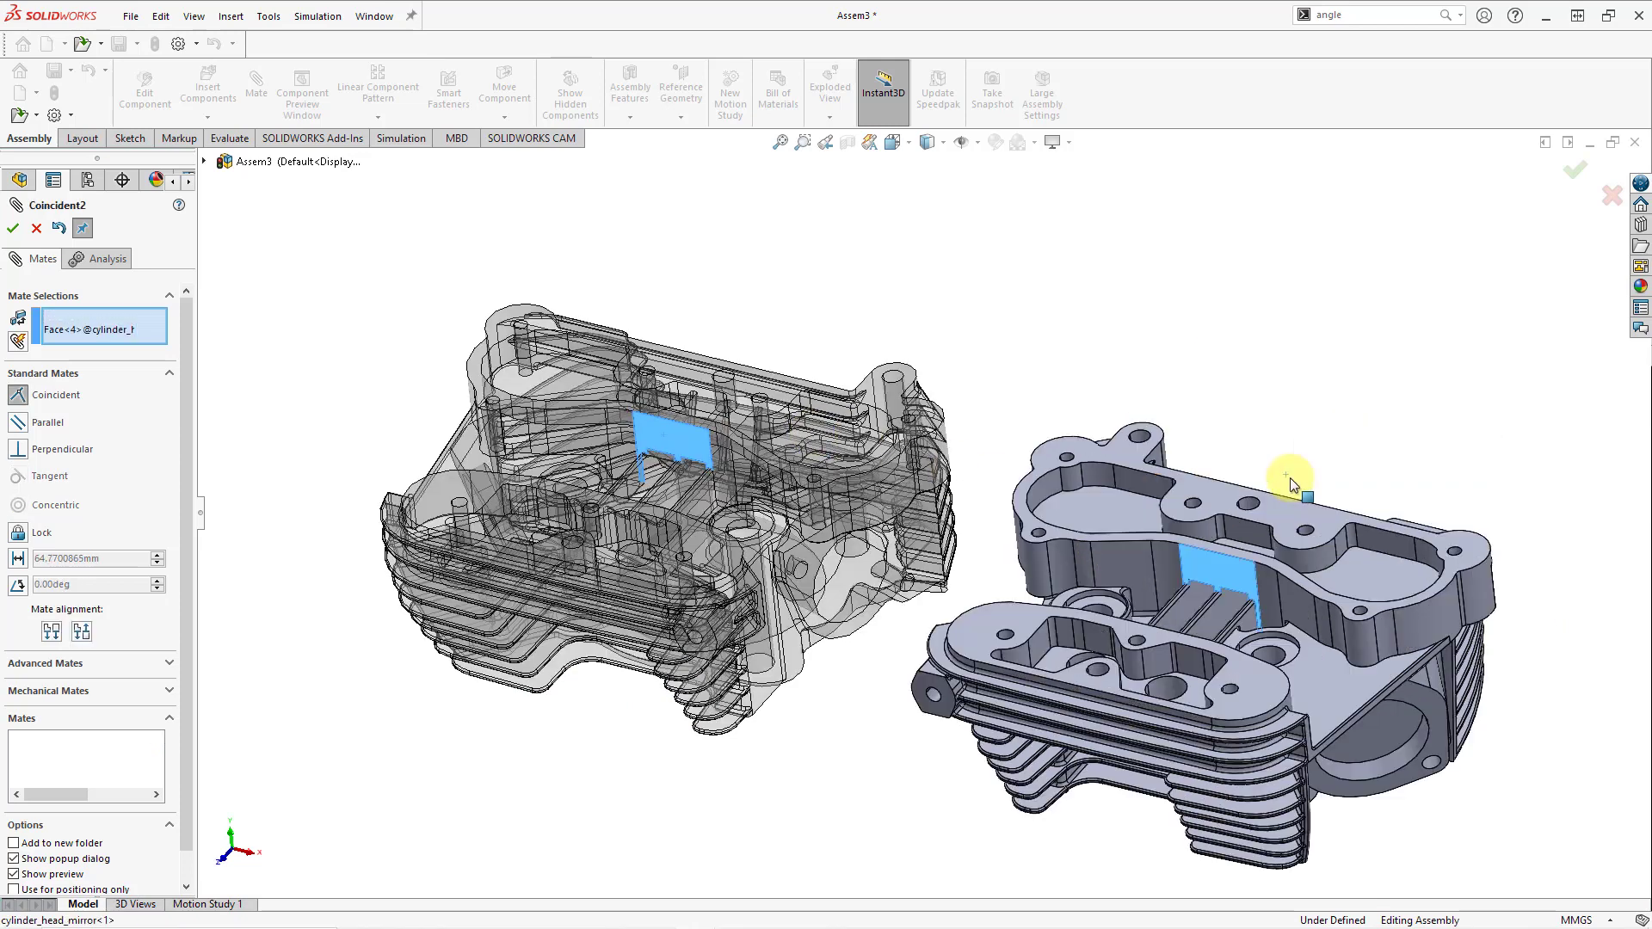
left_click(13, 228)
key("Escape")
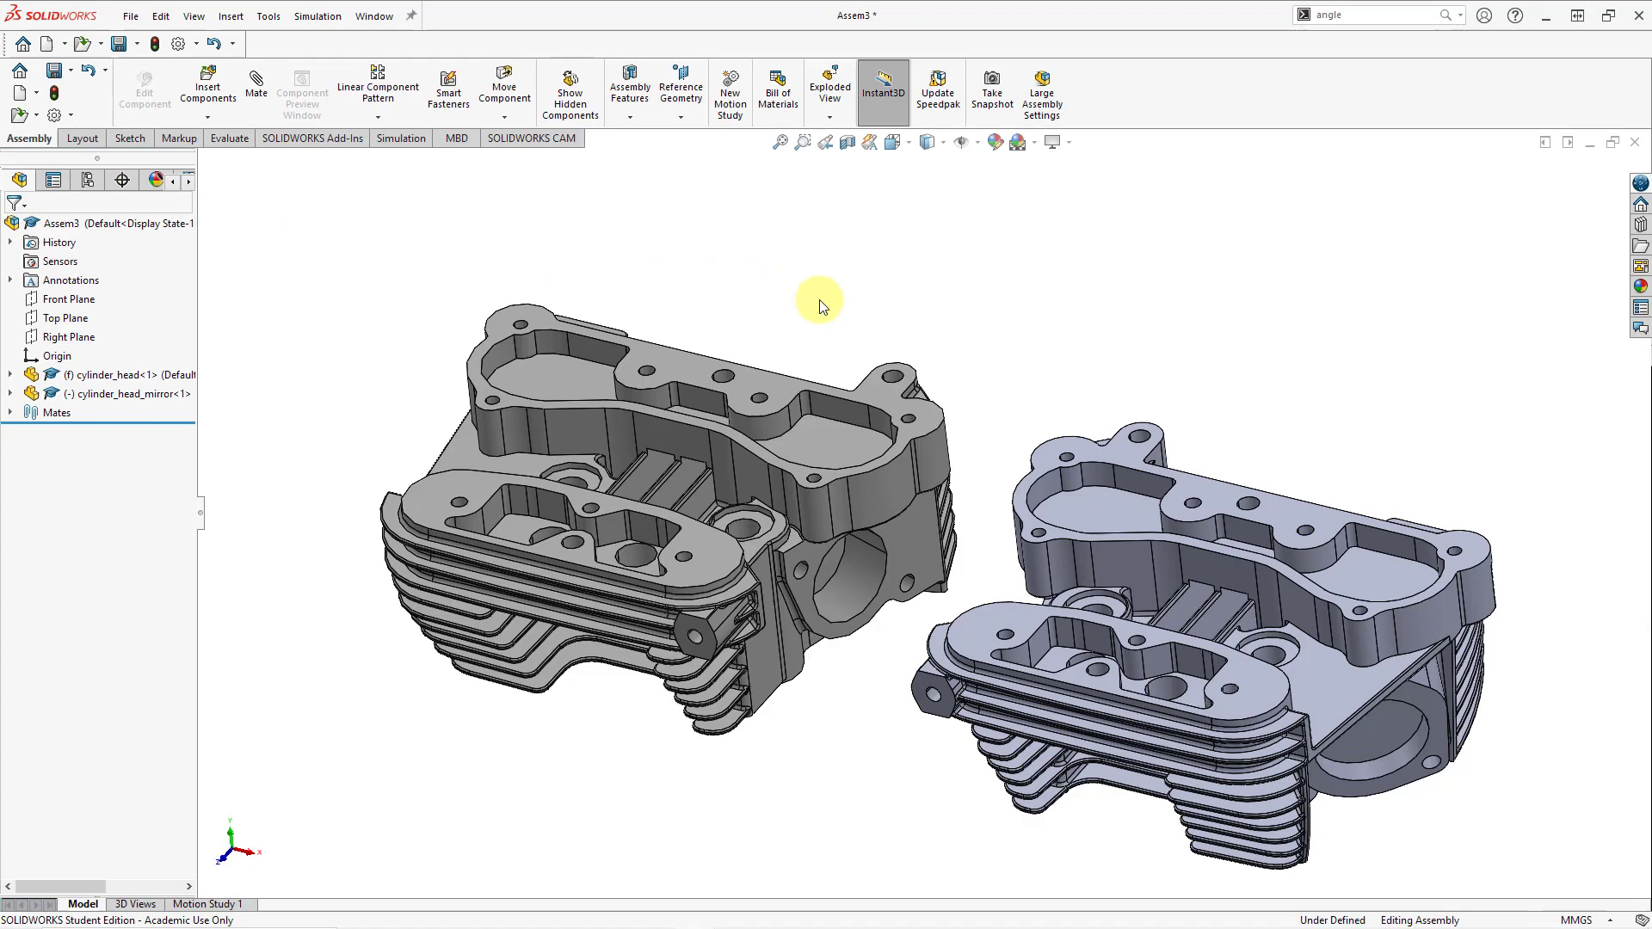
middle_click_drag(834, 318, 923, 355)
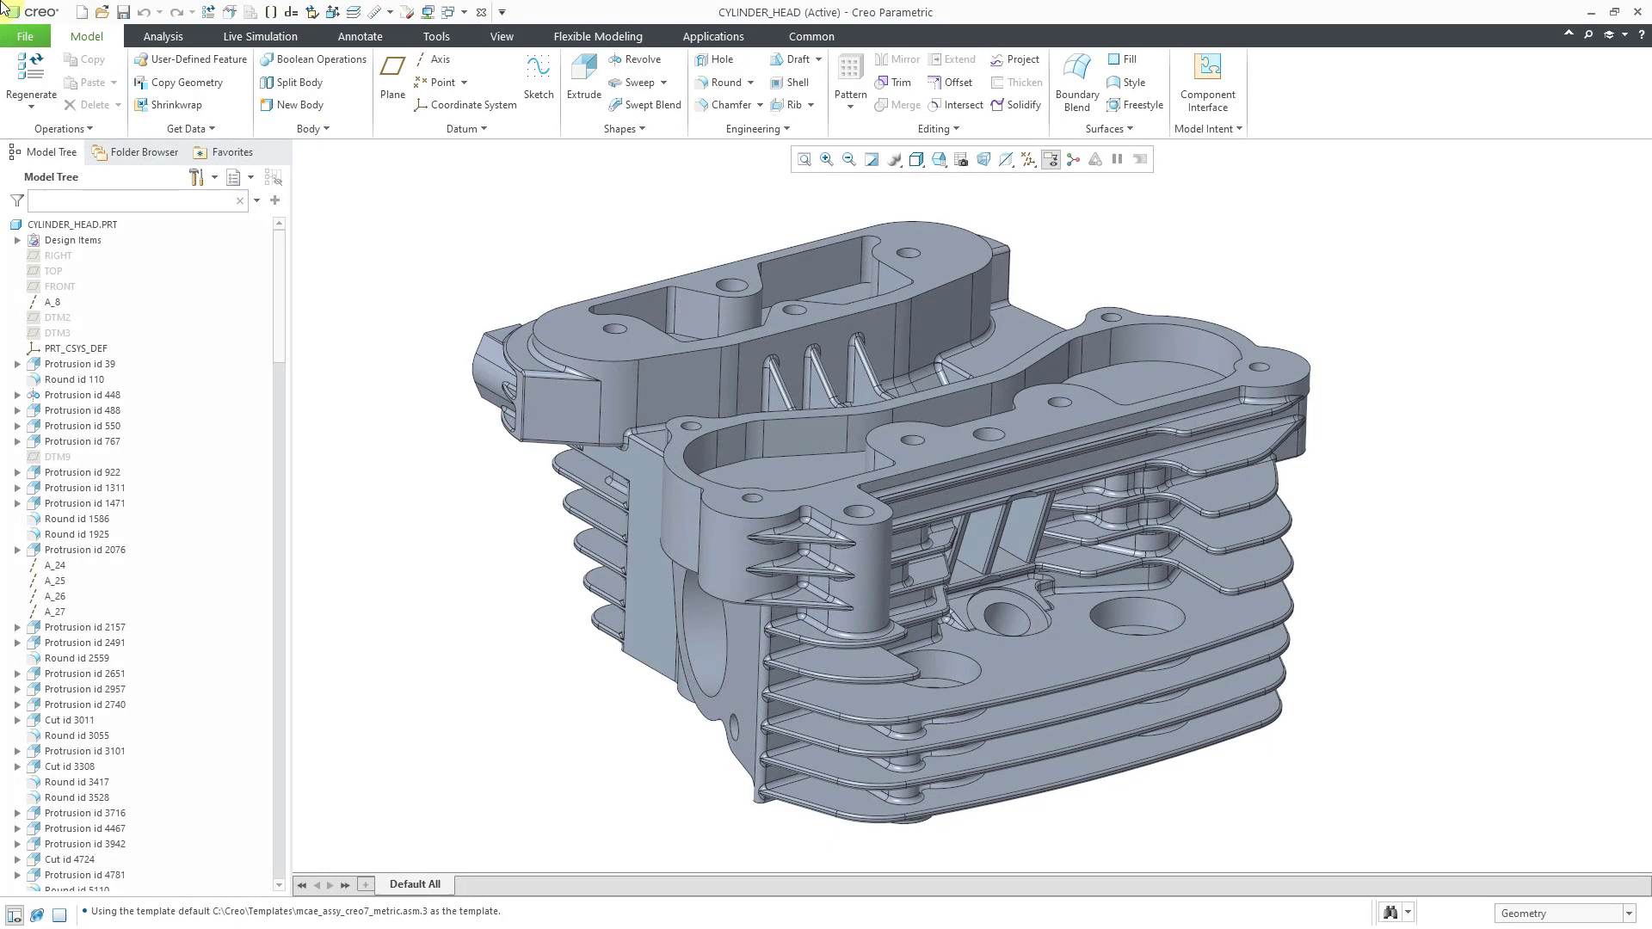
- In Creo Parametric, start a mirrored part from the CYLINDER_HEAD model and name the file cylinder_head_mirror
left_click(31, 38)
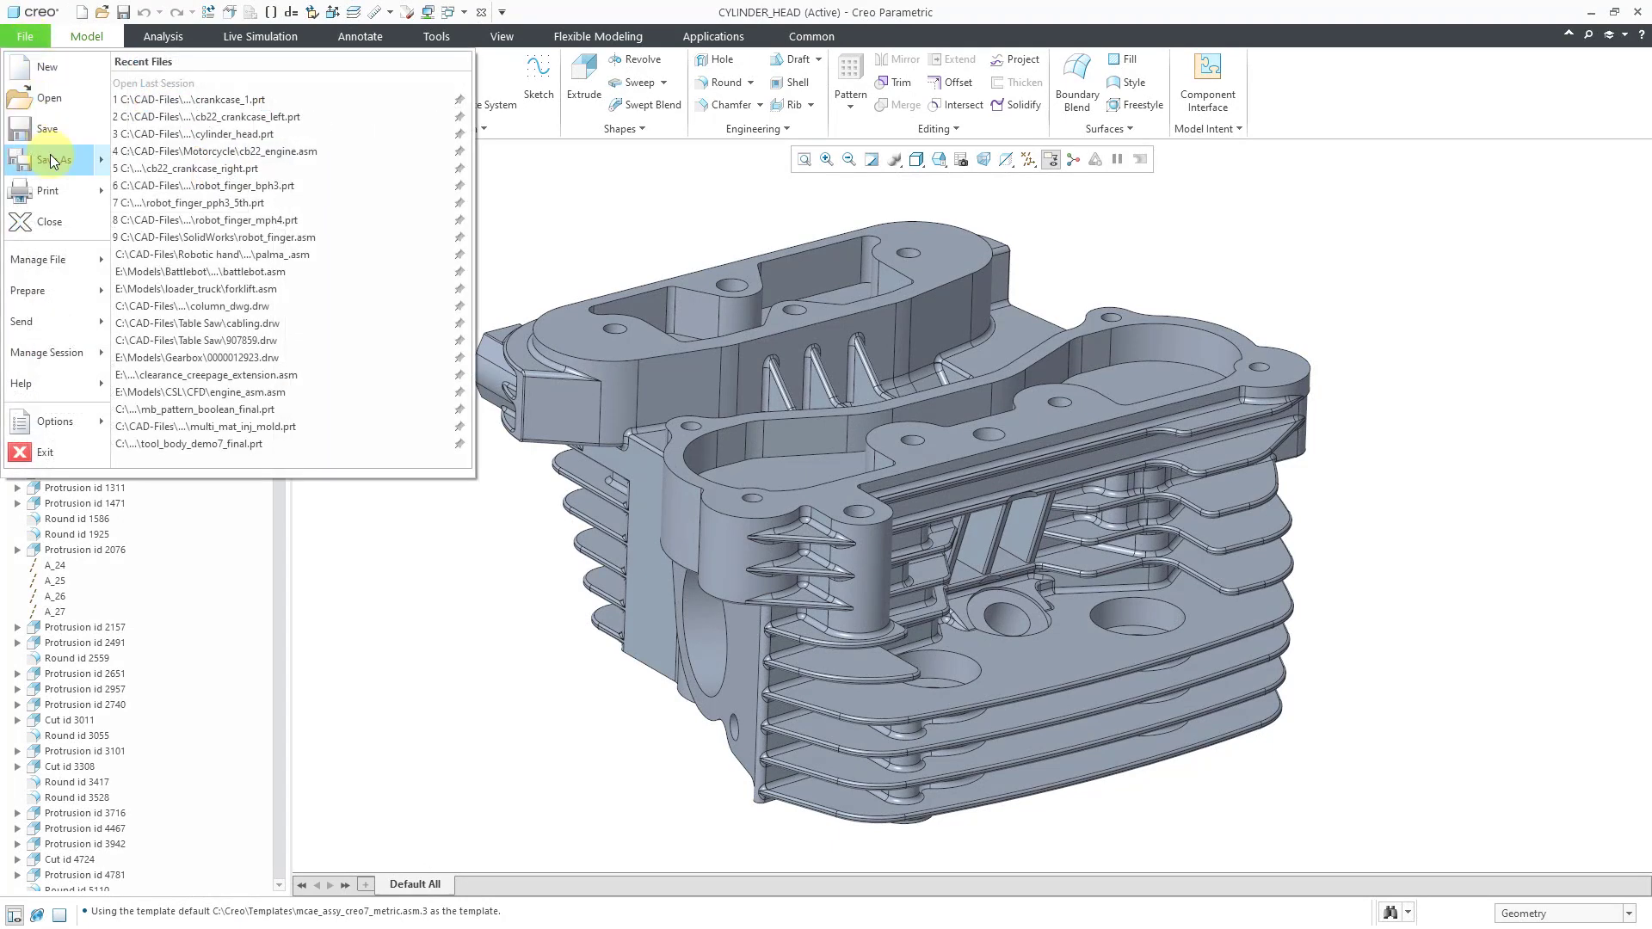
mouse_move(51, 160)
left_click(125, 161)
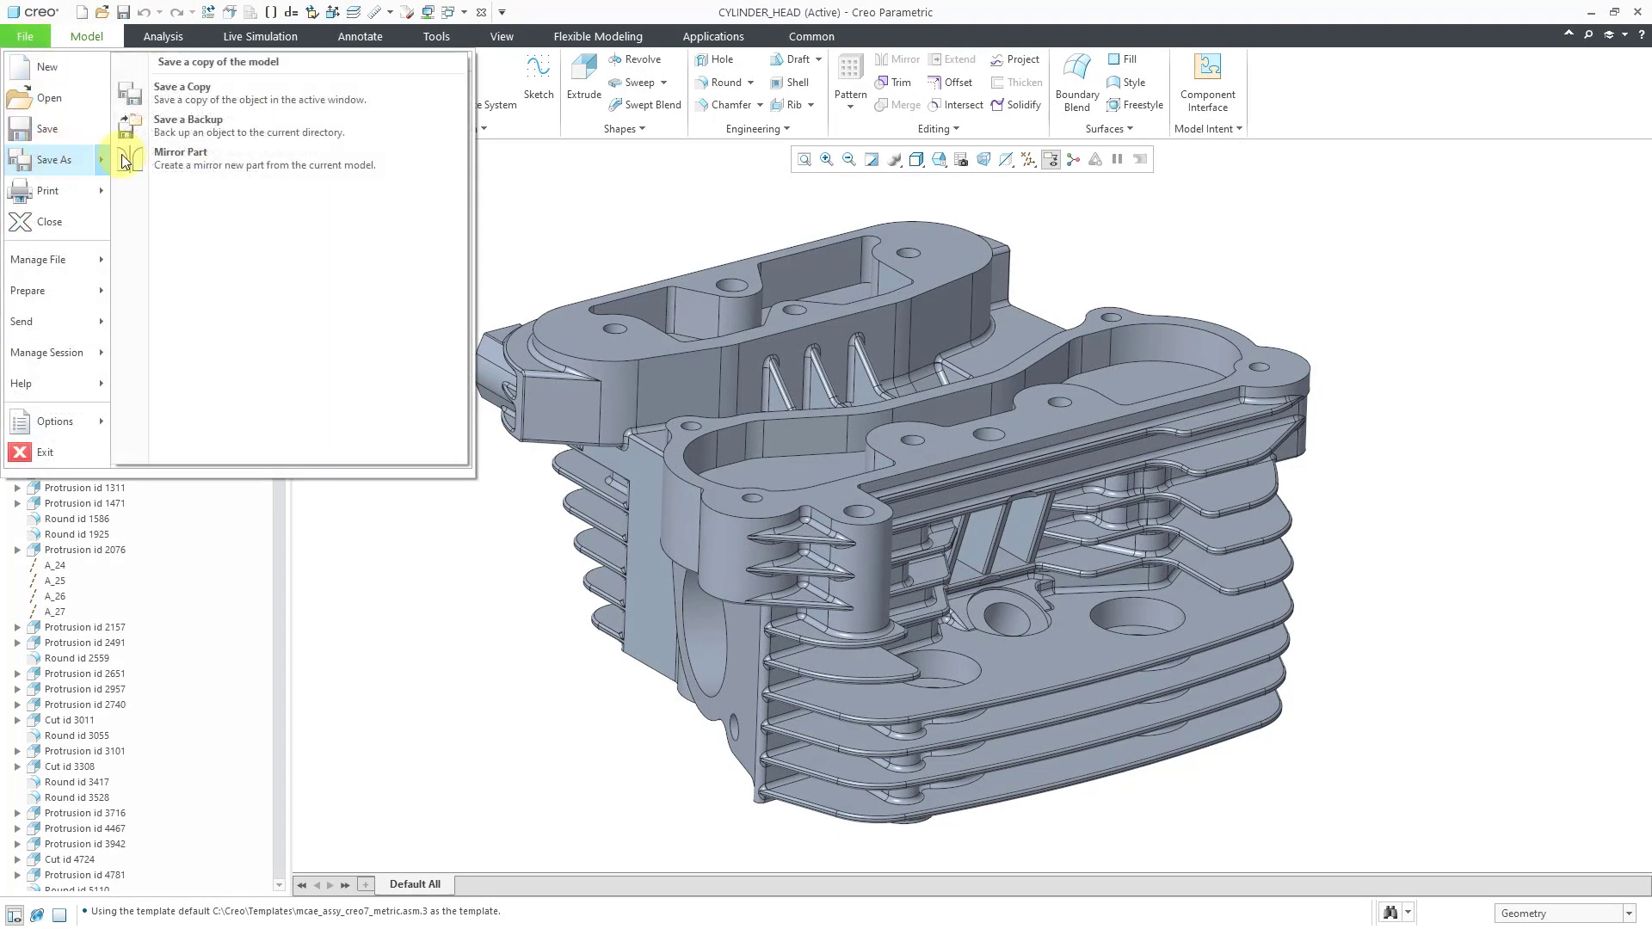
left_click(256, 160)
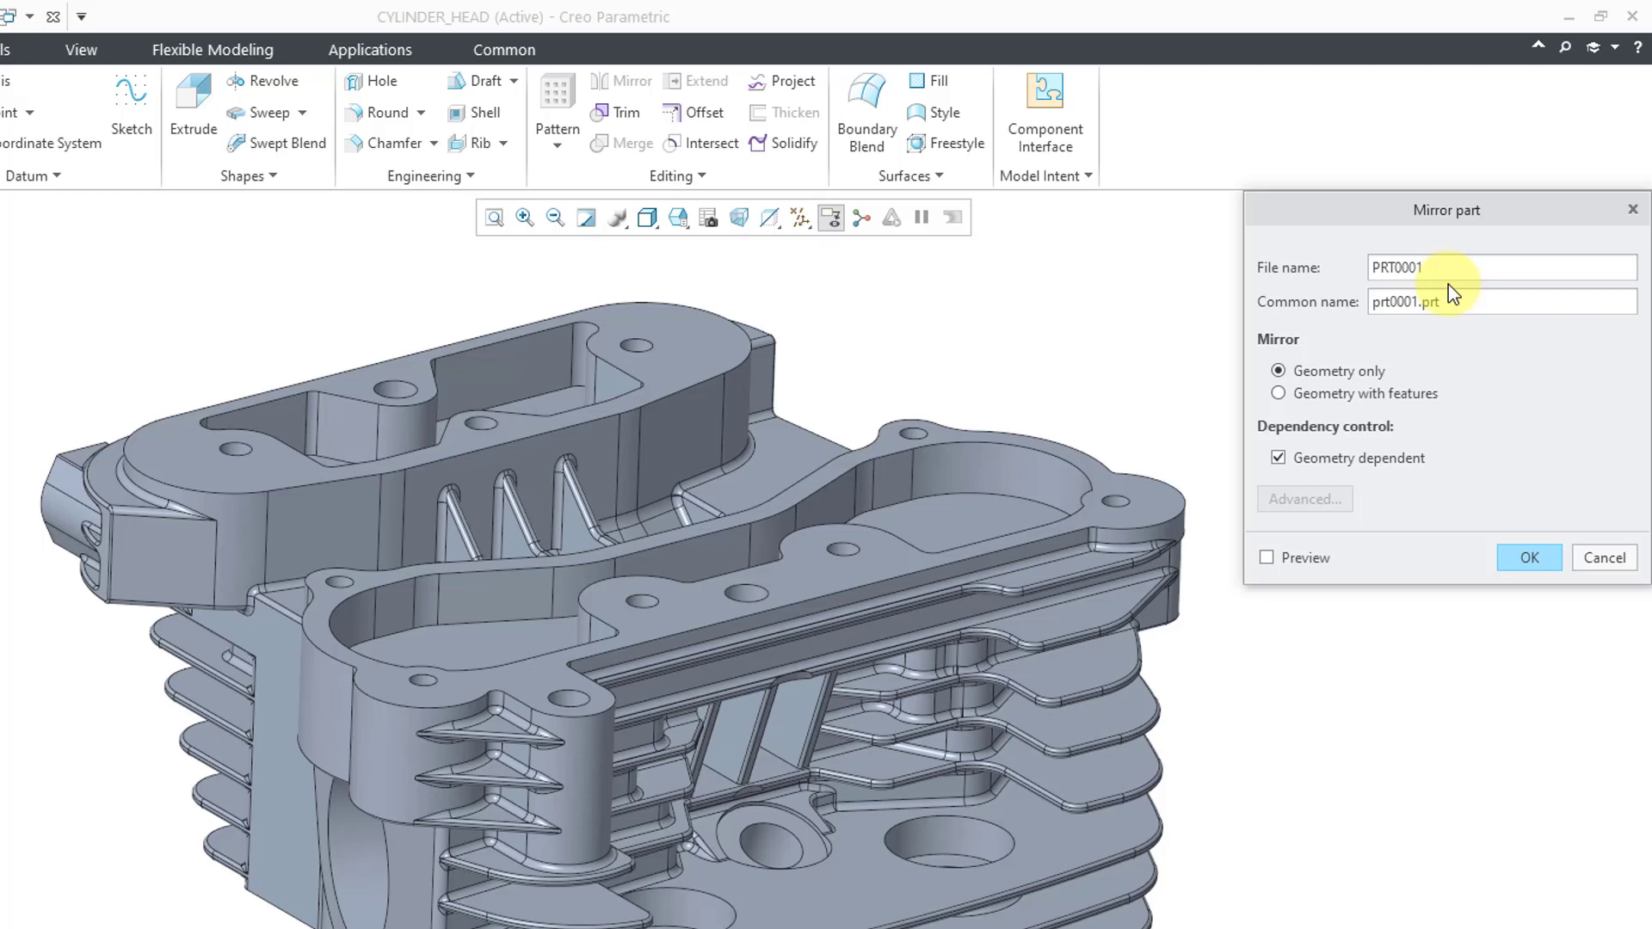
double_click(1448, 272)
type("cyli")
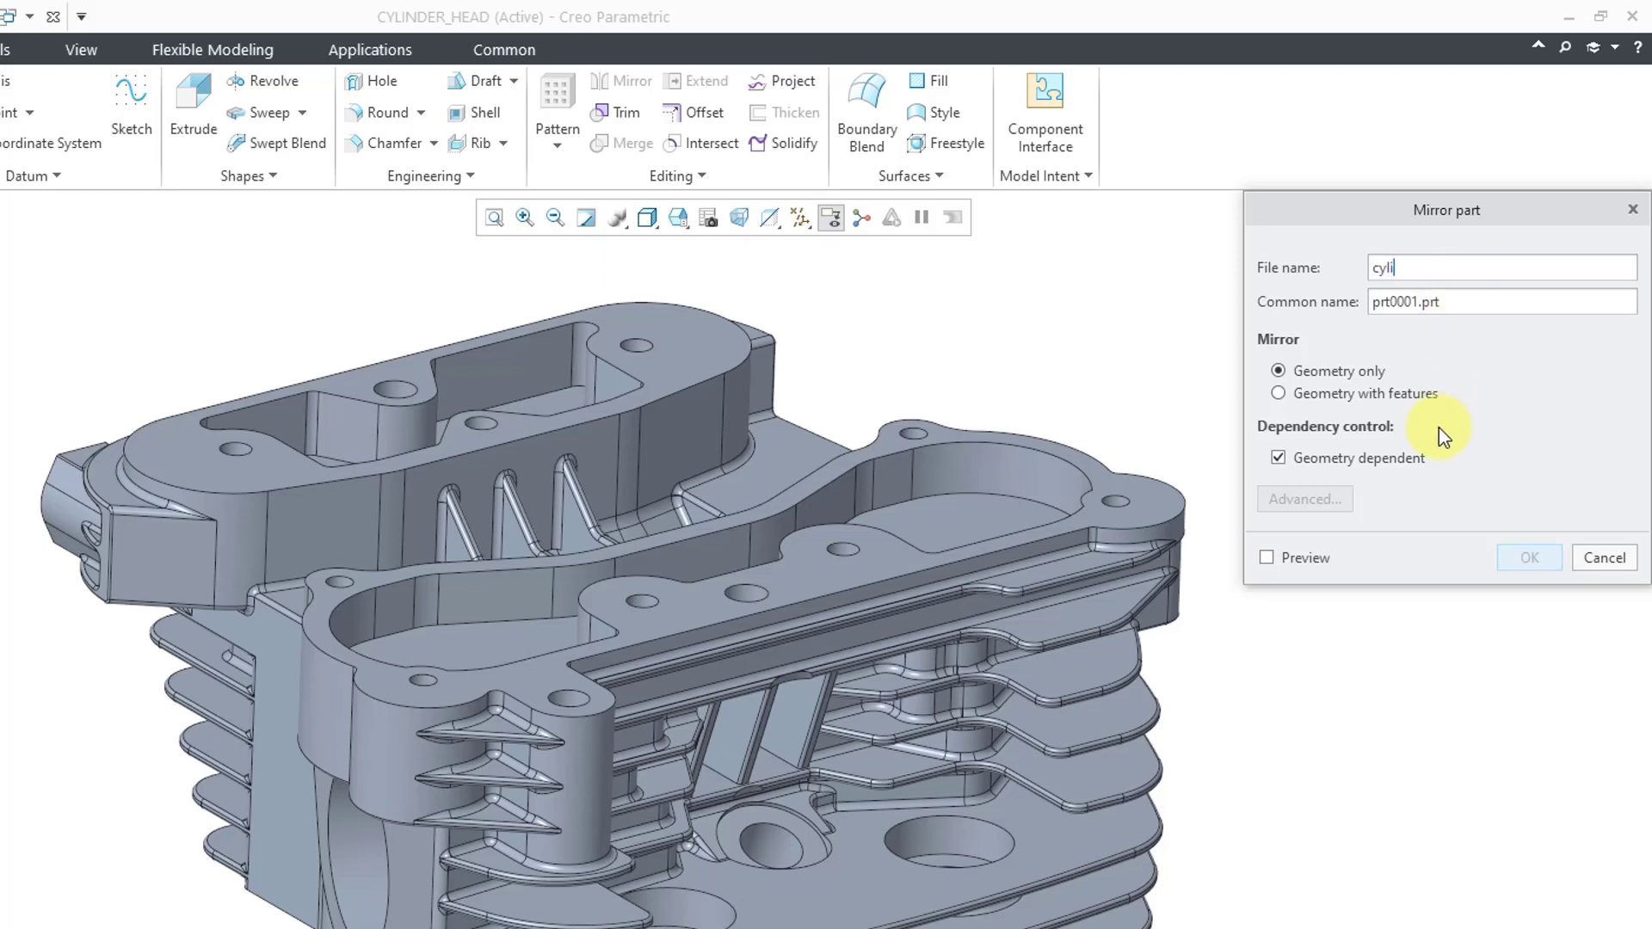
type("nder_head_mirror")
- Set the mirror type to Geometry with features and create the mirrored part
left_click(1278, 394)
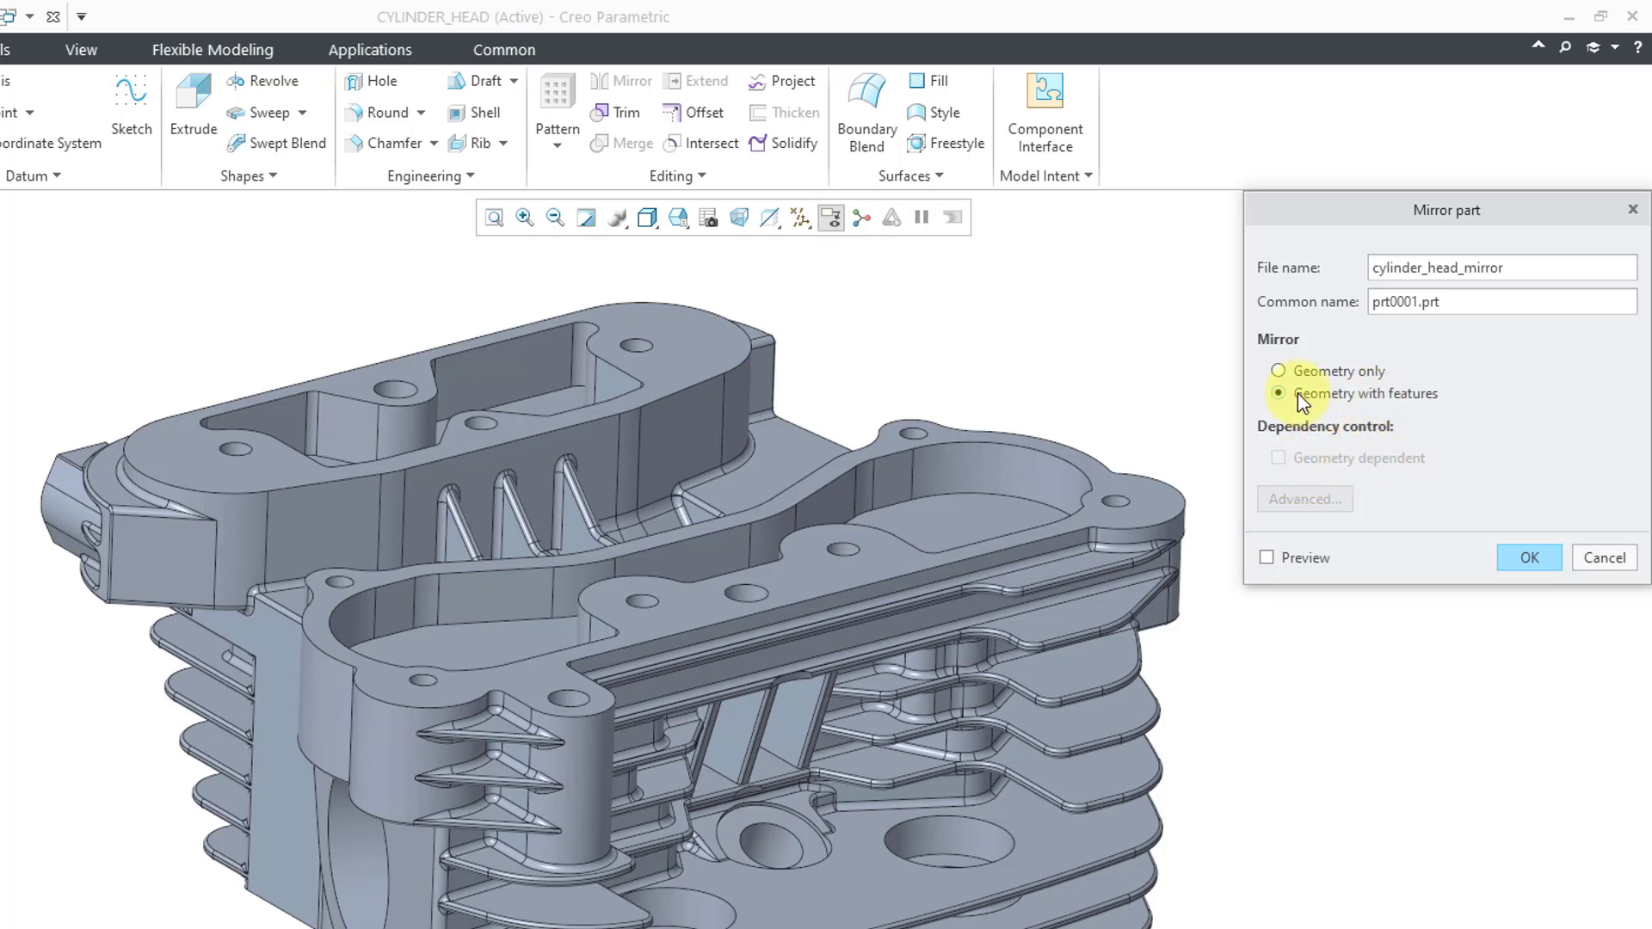
left_click(1281, 371)
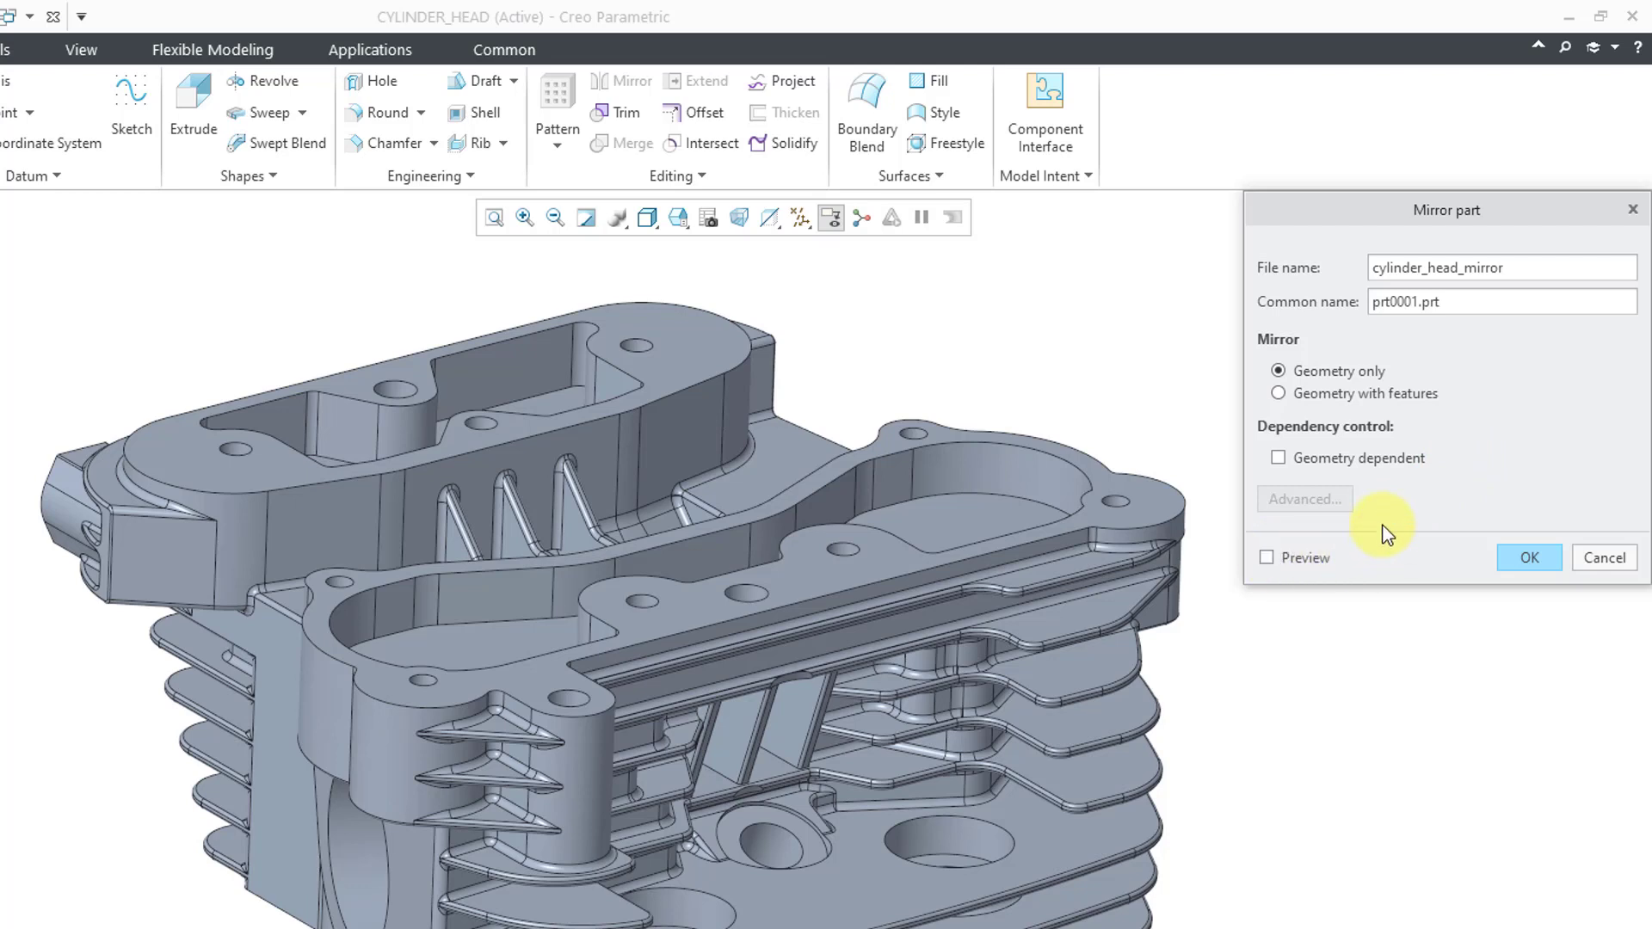
left_click(1279, 393)
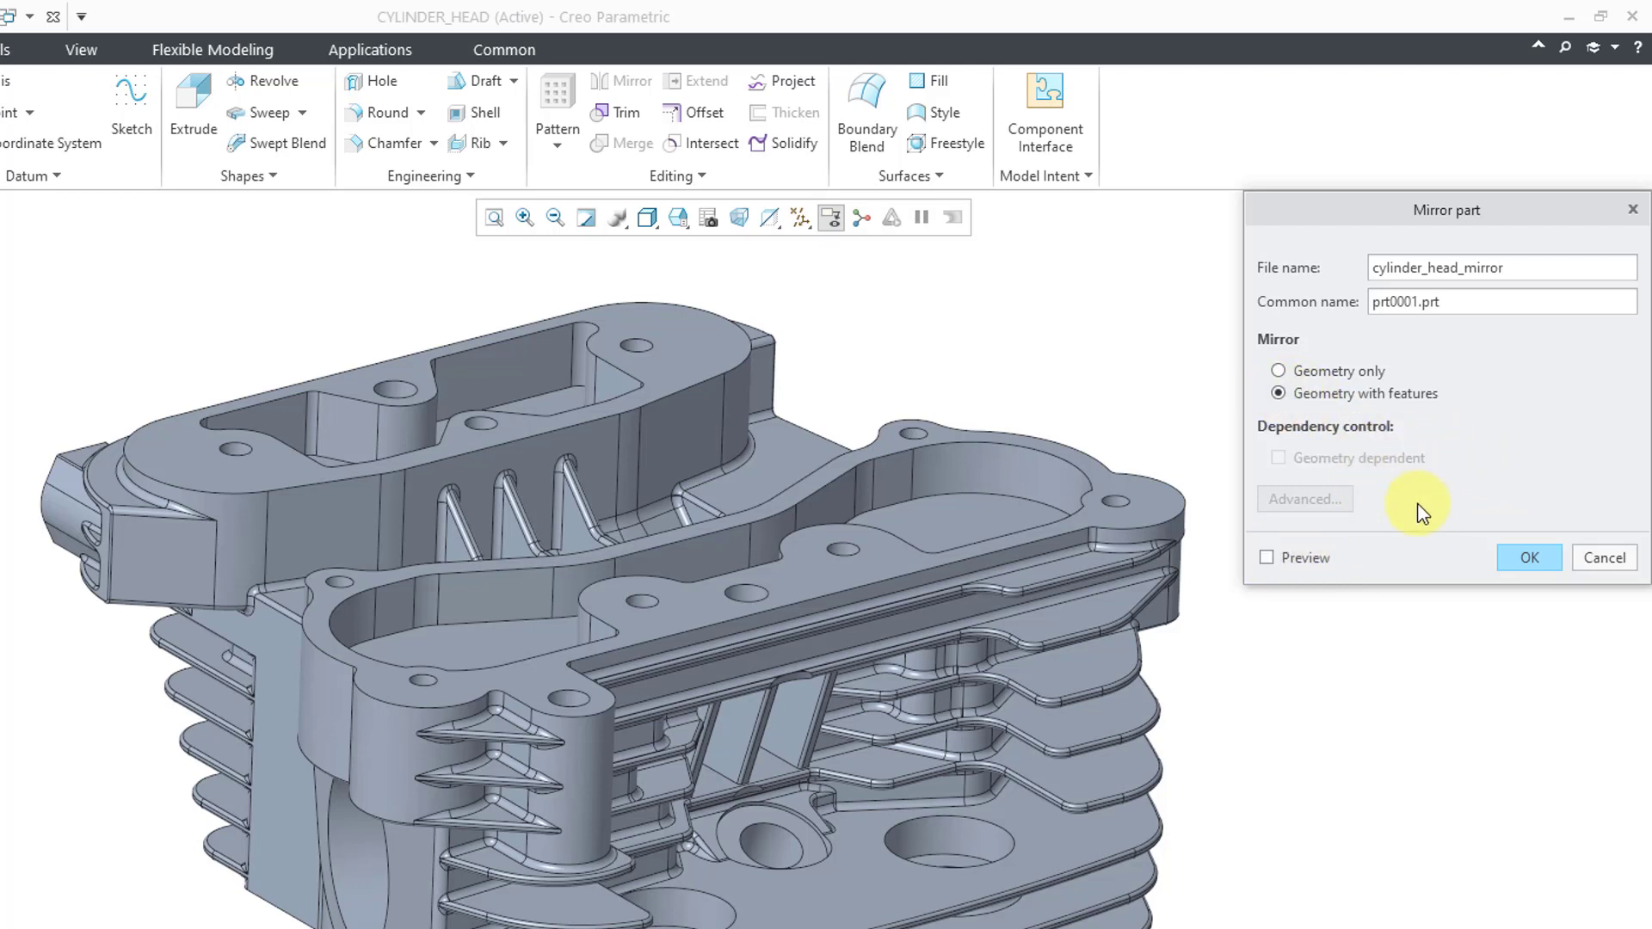
left_click(1526, 557)
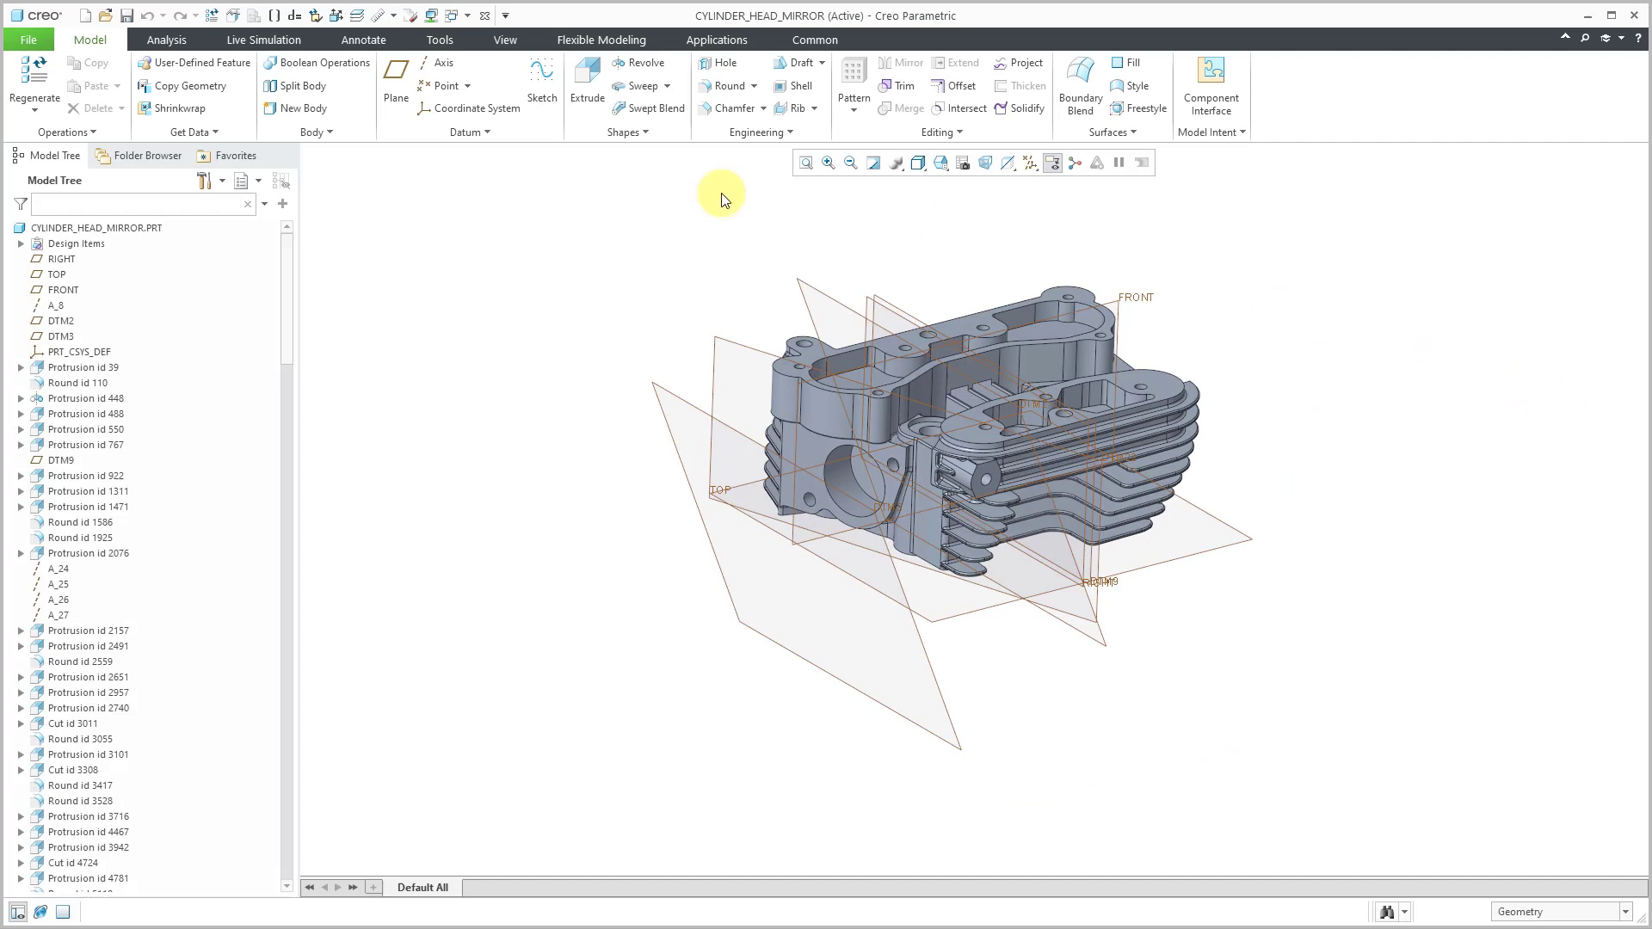
- Switch to the MIRROR_PAST_ASSY.ASM assembly and assemble cylinder_head_mirror.prt from the models in session
left_click(463, 19)
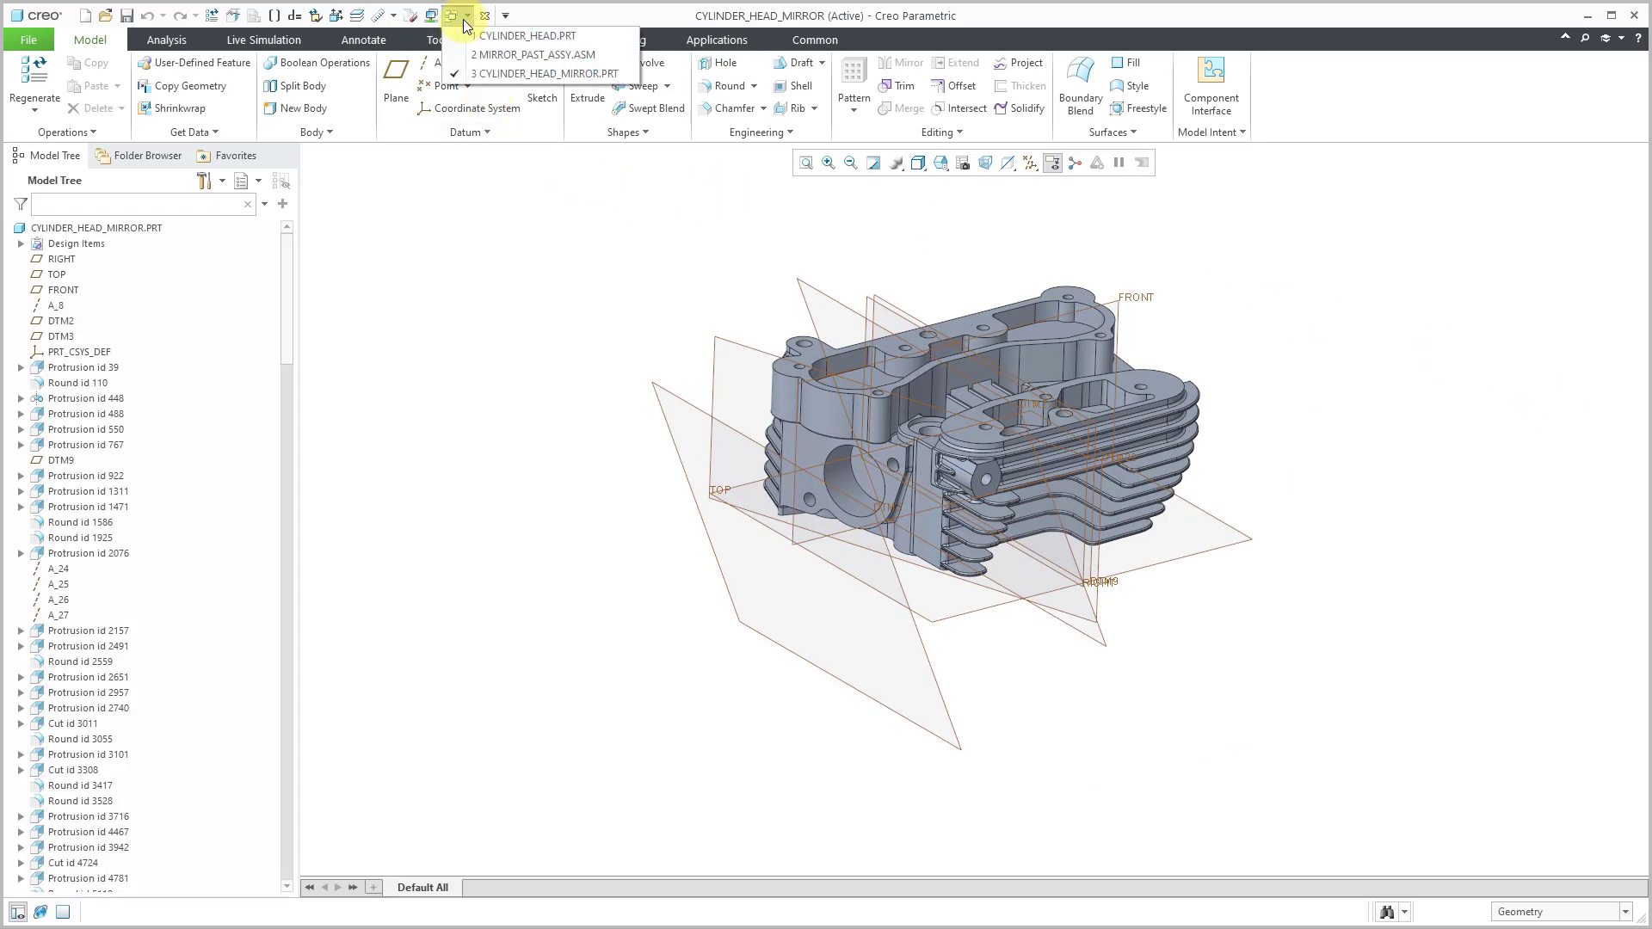
left_click(491, 56)
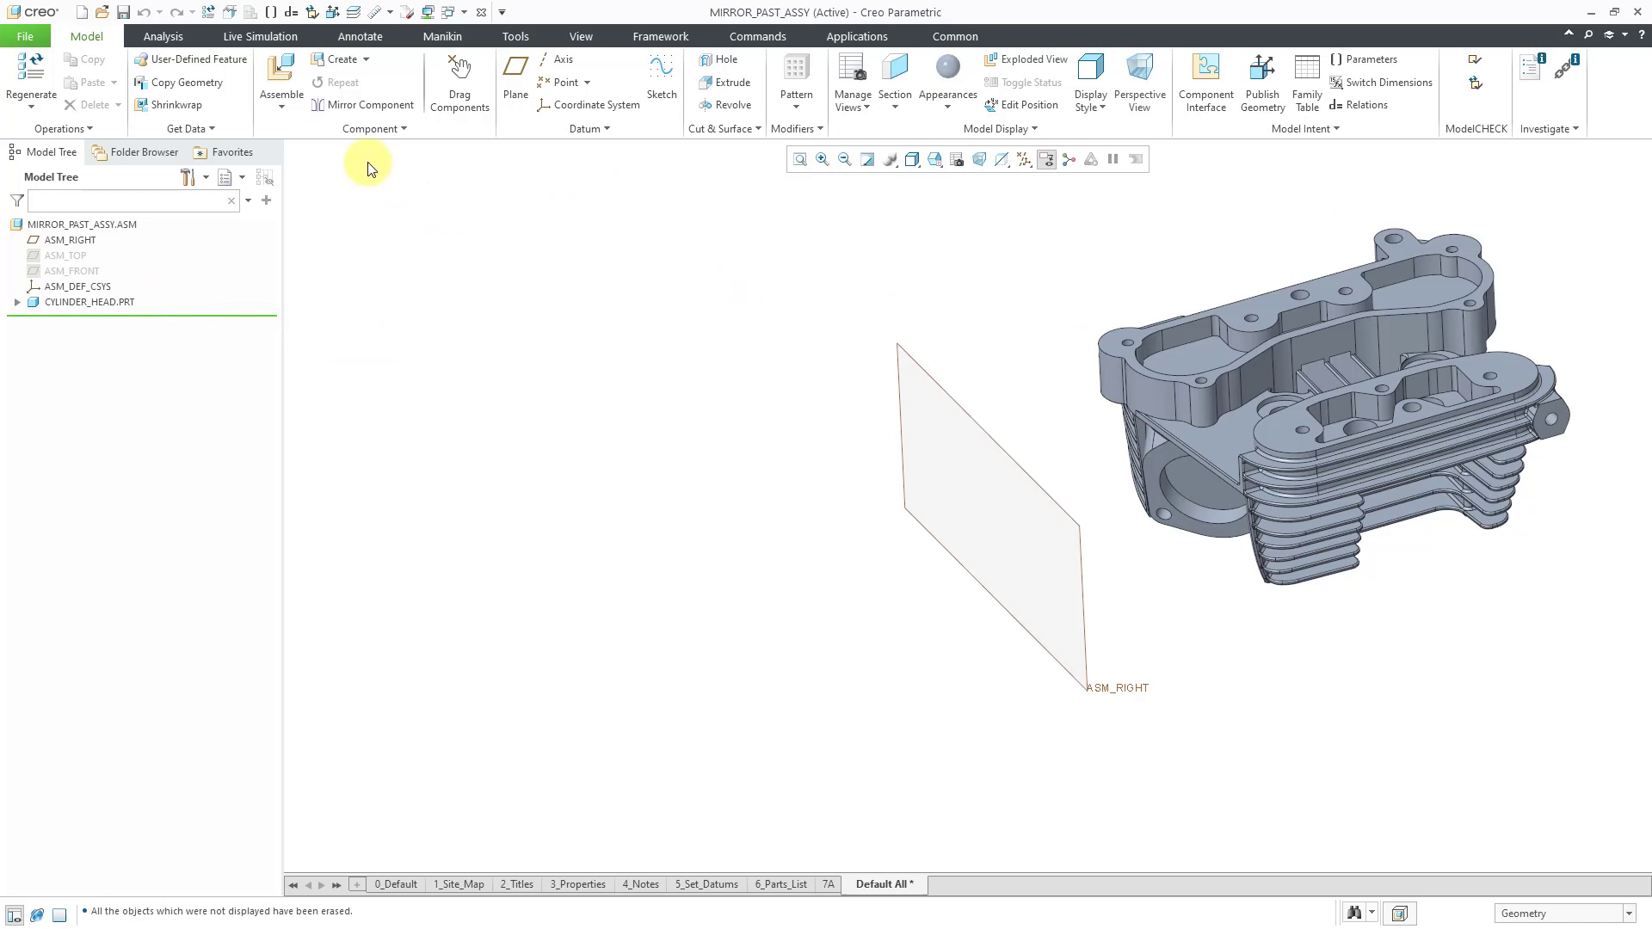
left_click(288, 77)
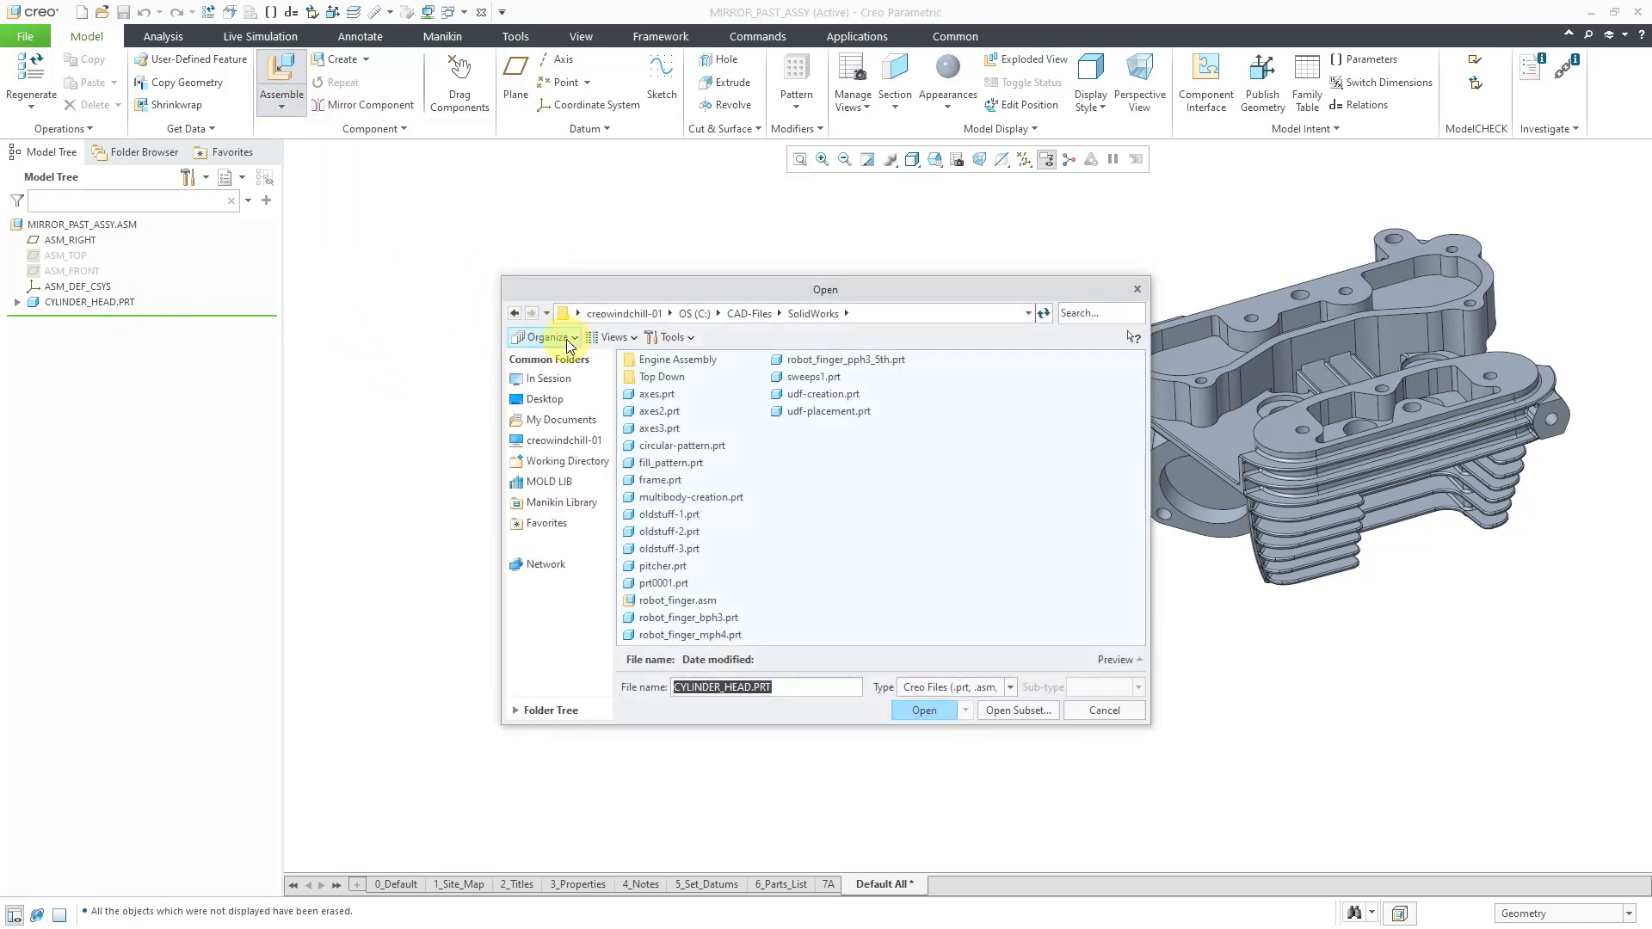
left_click(563, 381)
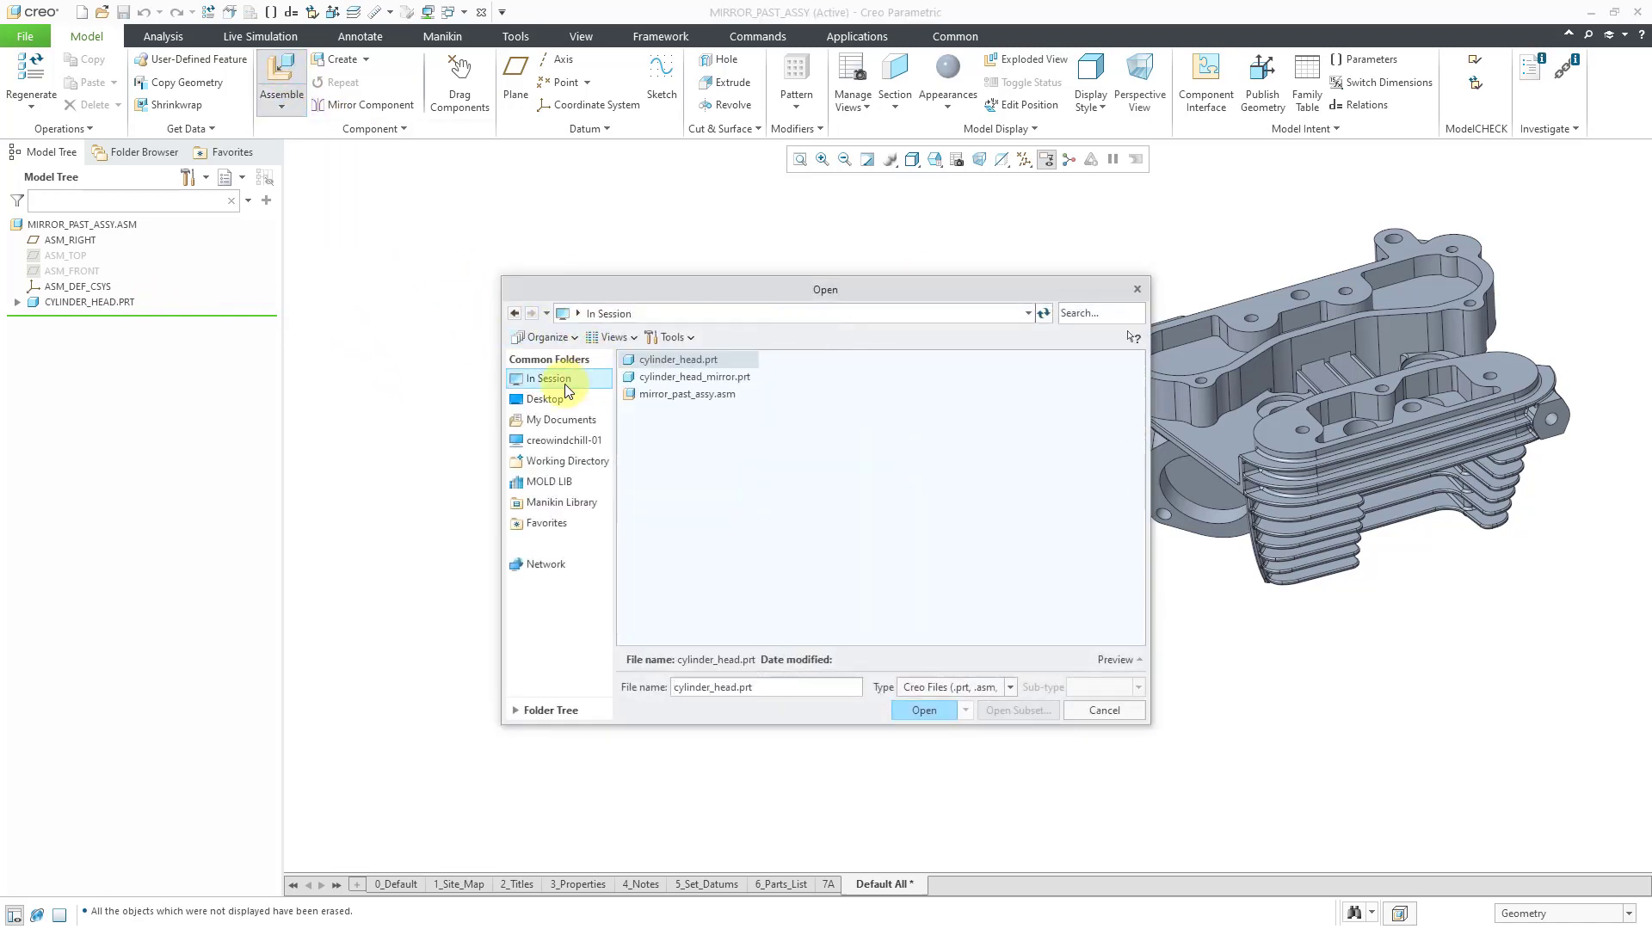
double_click(709, 378)
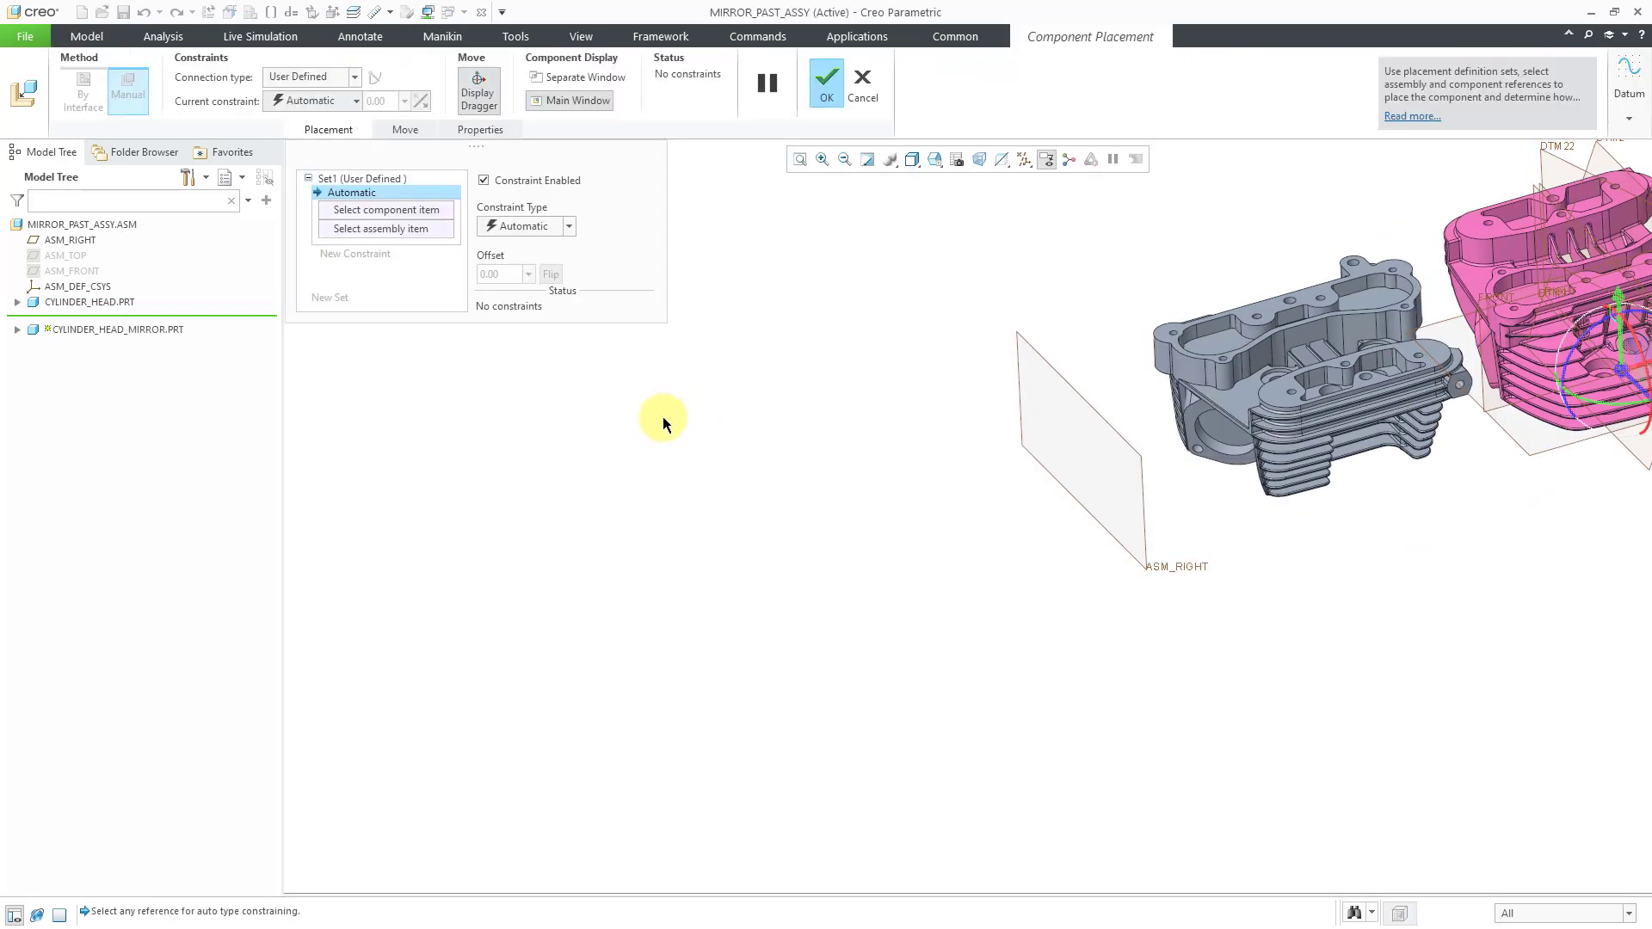
- Move the mirrored cylinder head to the ASM_RIGHT side of the original and rotate it to face the same way
scroll(712, 459, "down", 2)
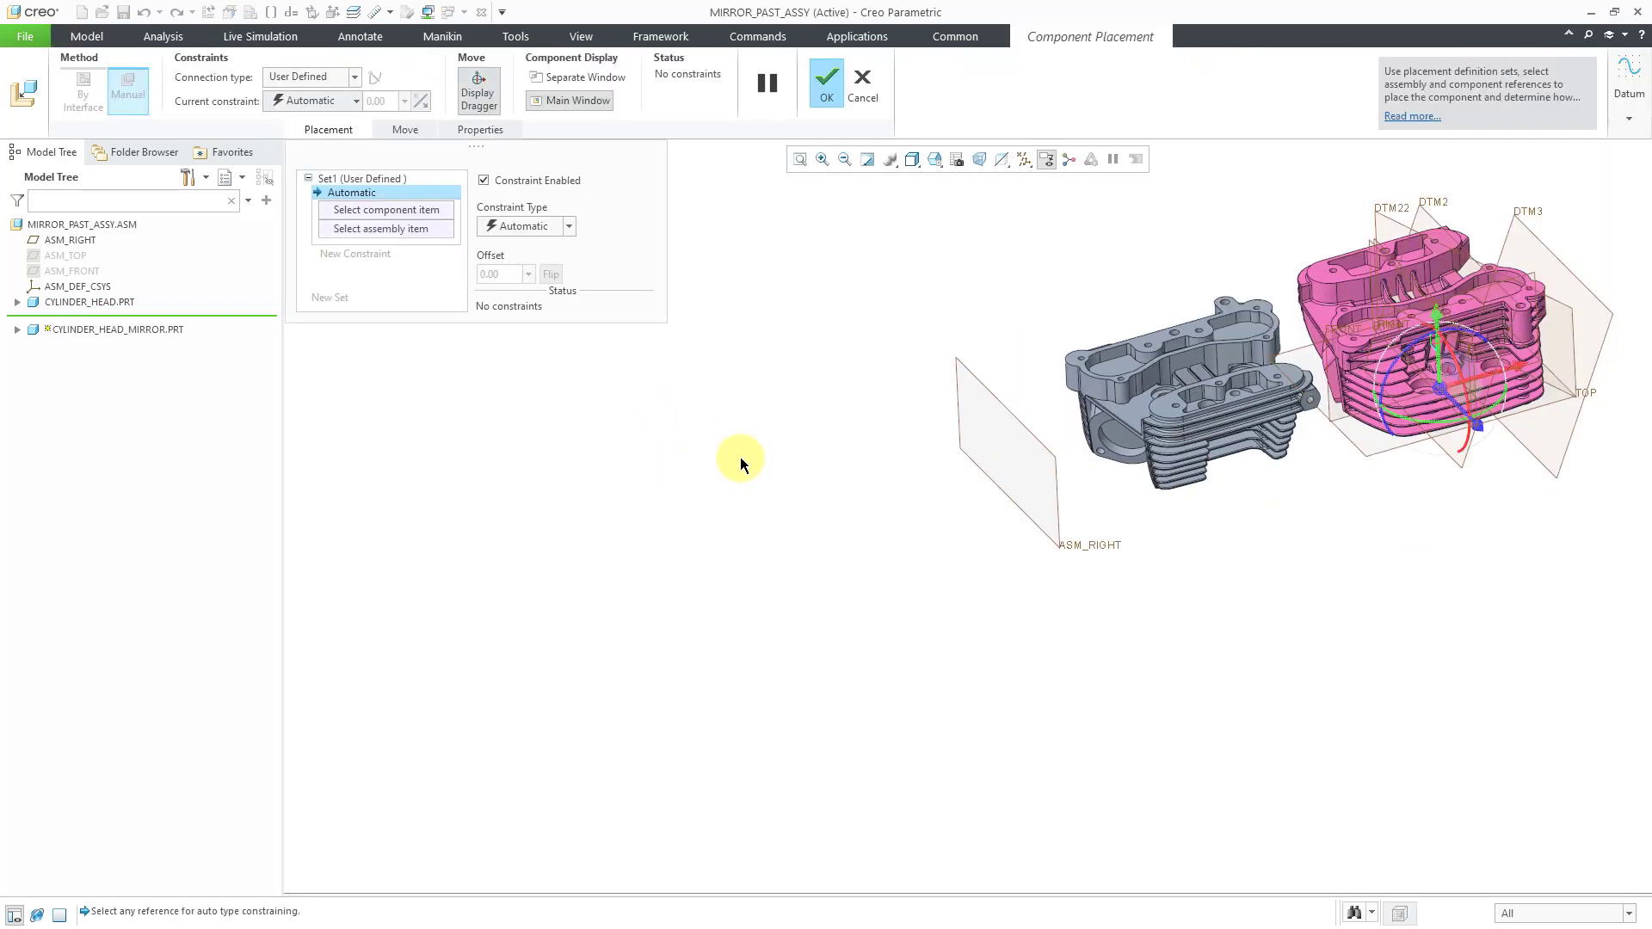
left_click_drag(1471, 382, 968, 523)
scroll(1101, 377, "up", 3)
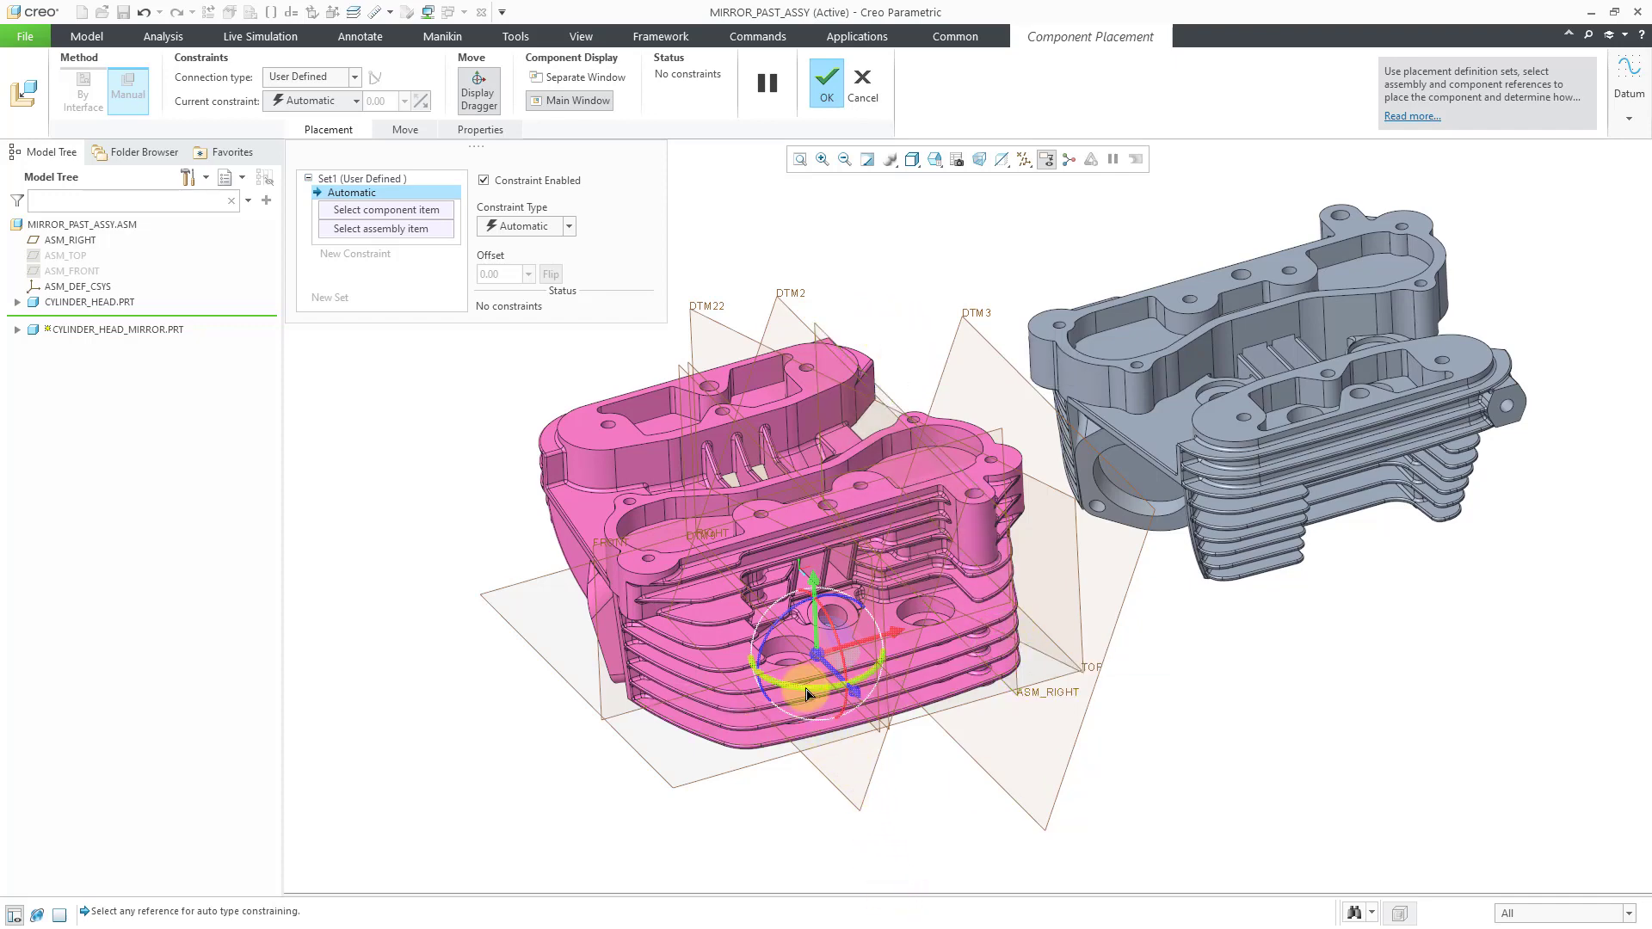
left_click_drag(799, 693, 977, 448)
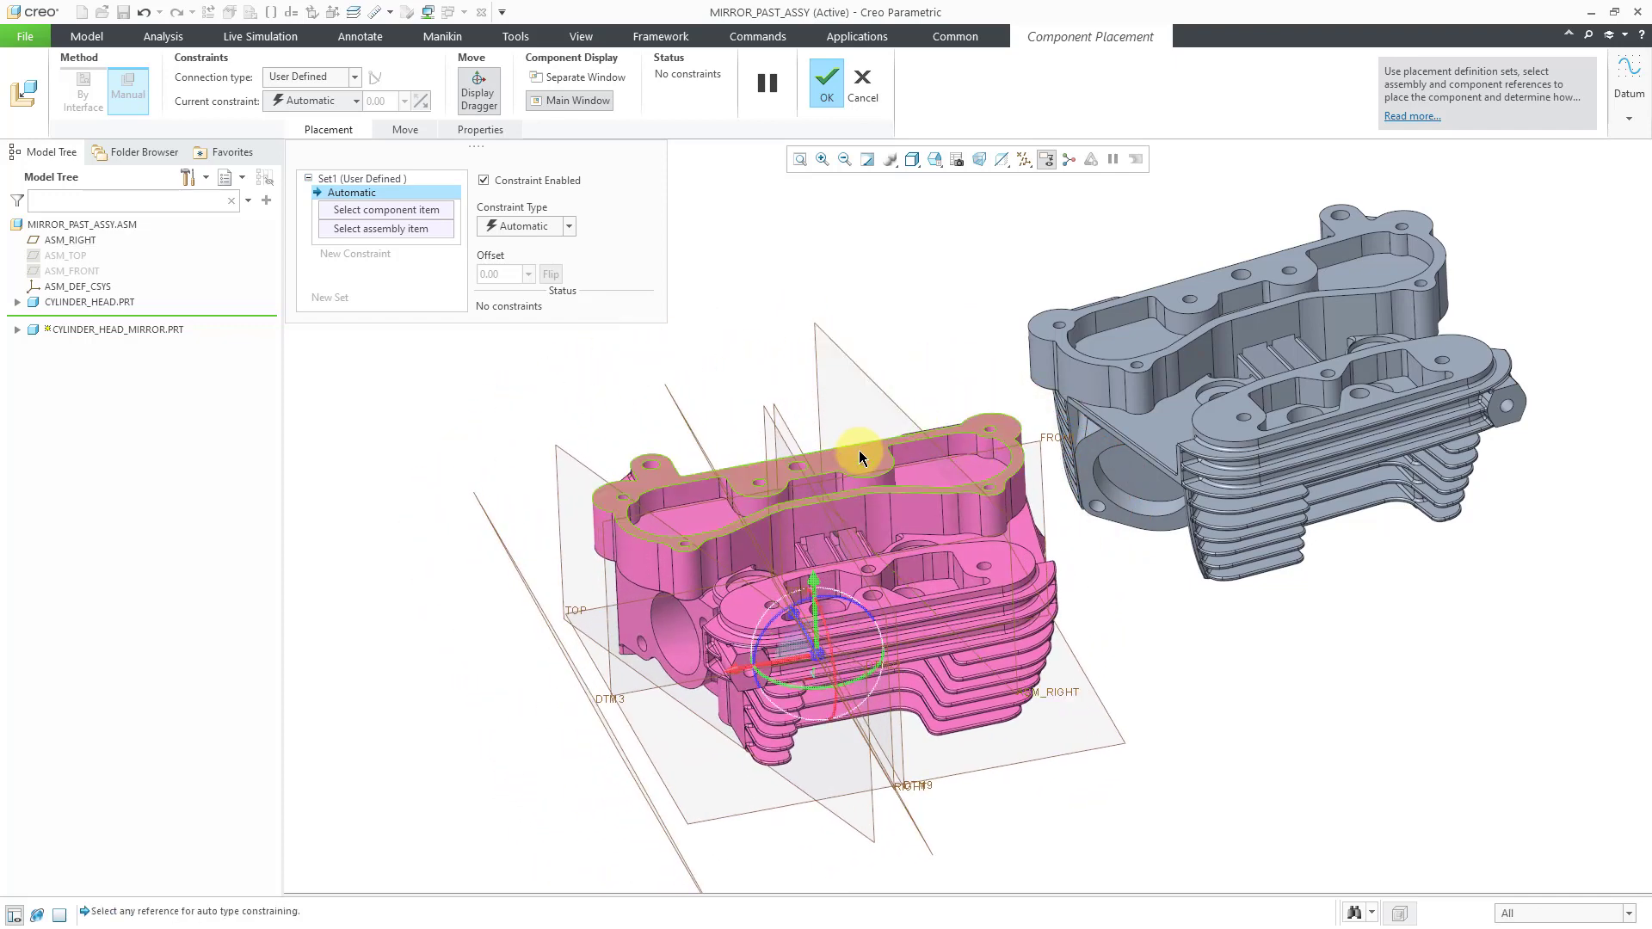
- Constrain the rim faces and central wall faces of both heads as coincident, shift the mirrored head farther from the original, and accept the placement
left_click(886, 432)
left_click(1195, 280)
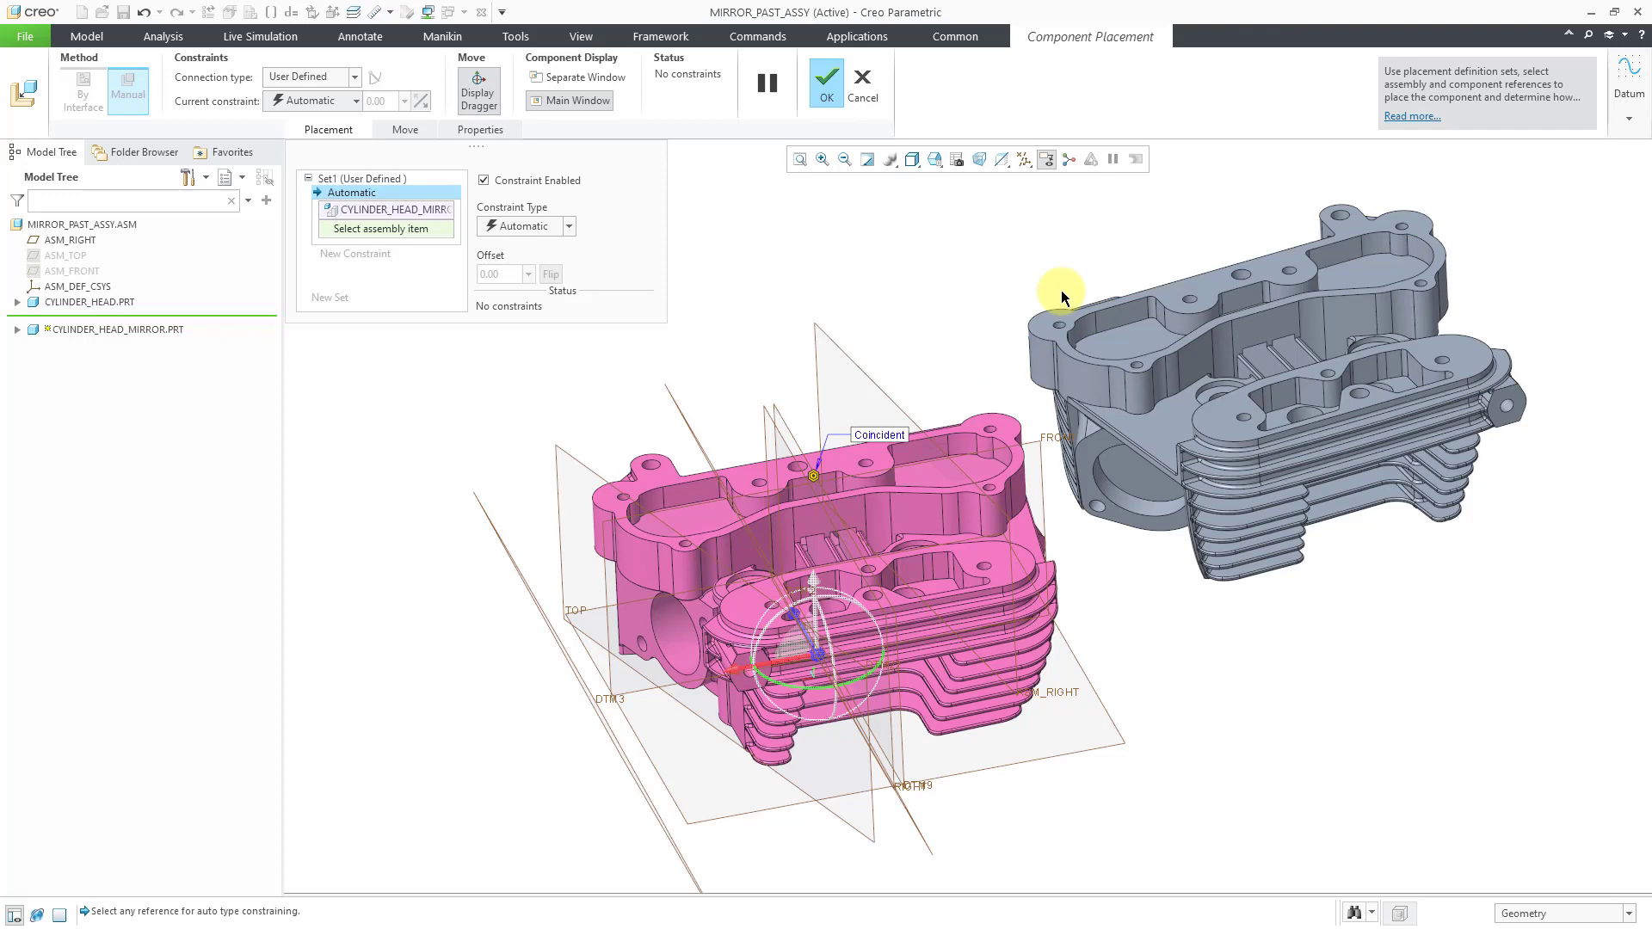
left_click(830, 514)
left_click(1253, 335)
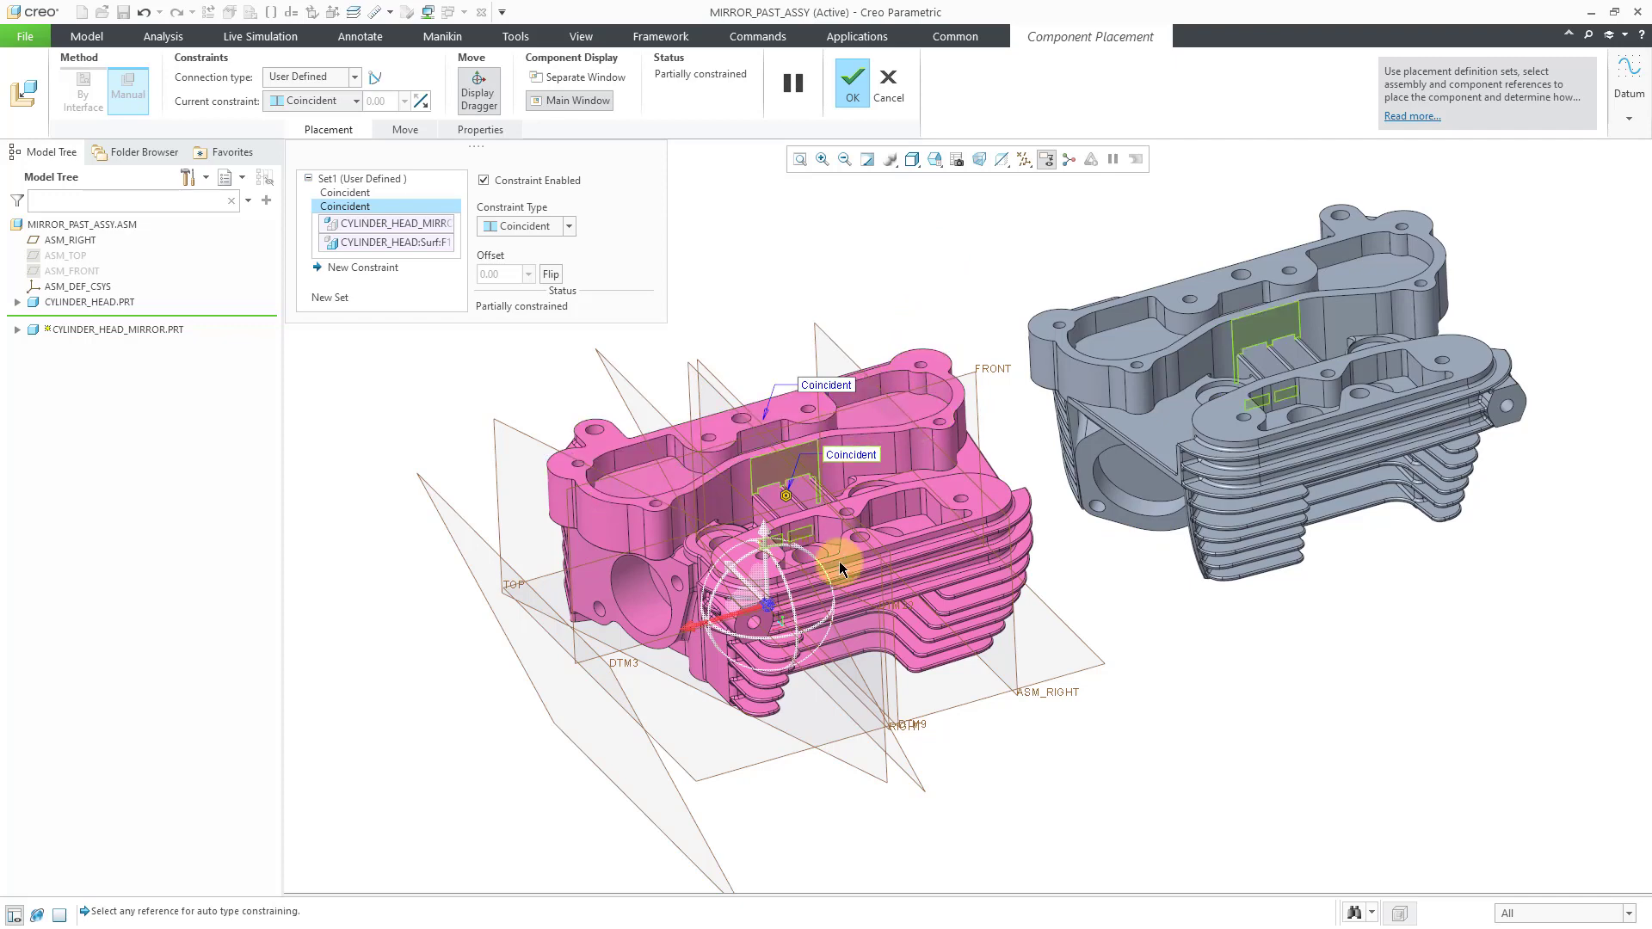
left_click_drag(710, 628, 647, 646)
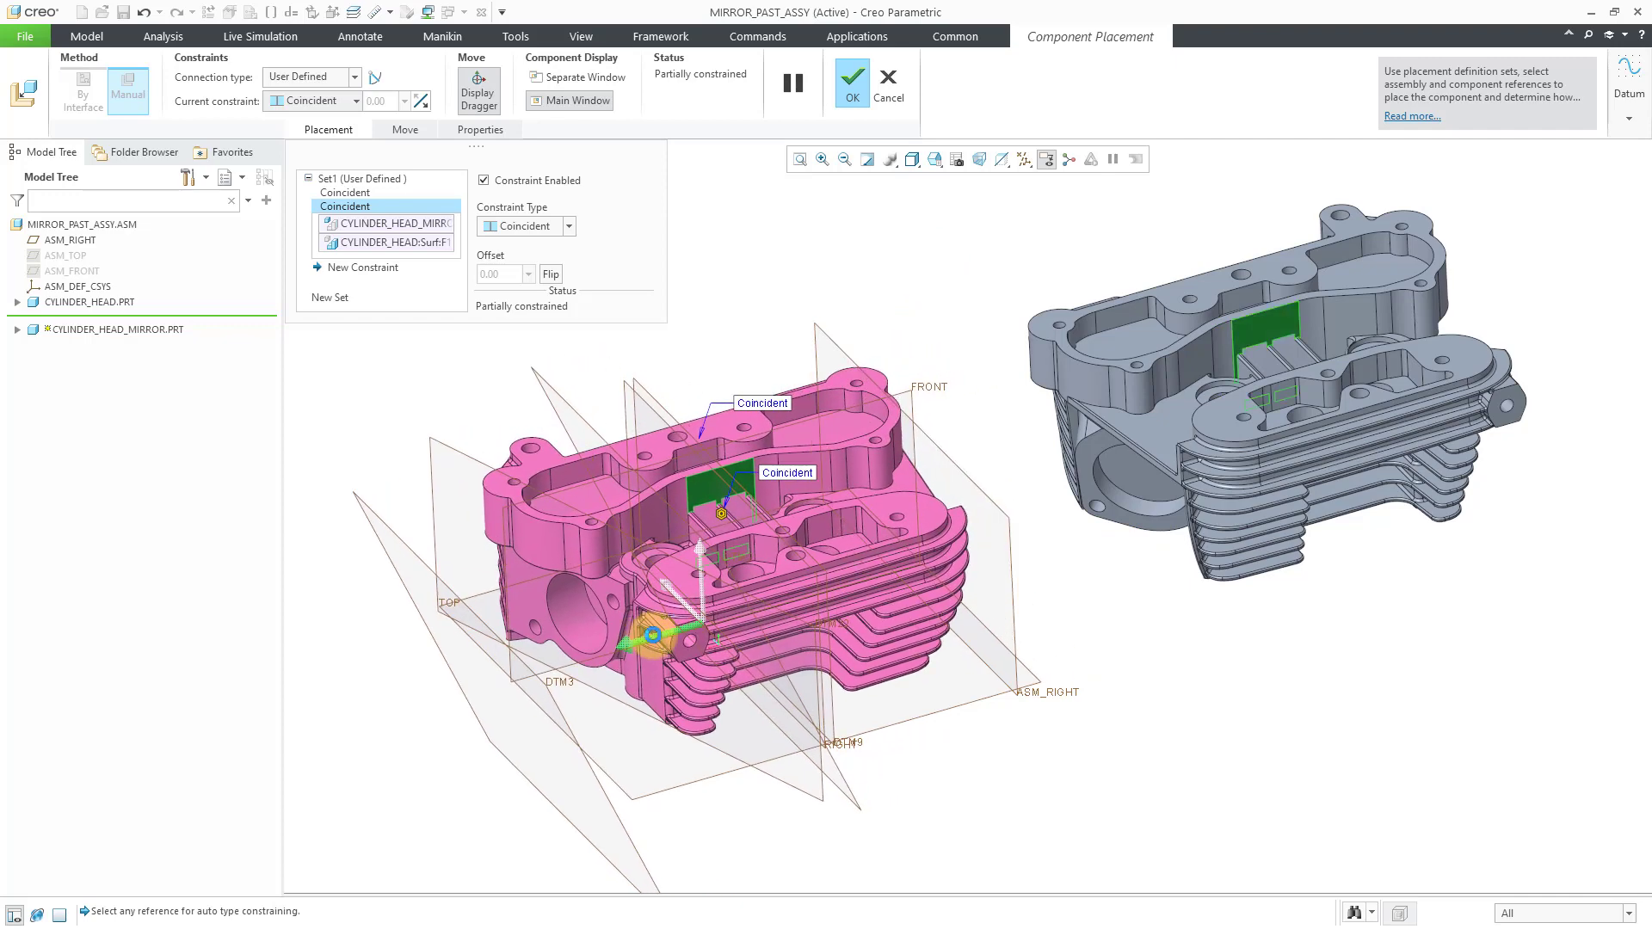
left_click(853, 86)
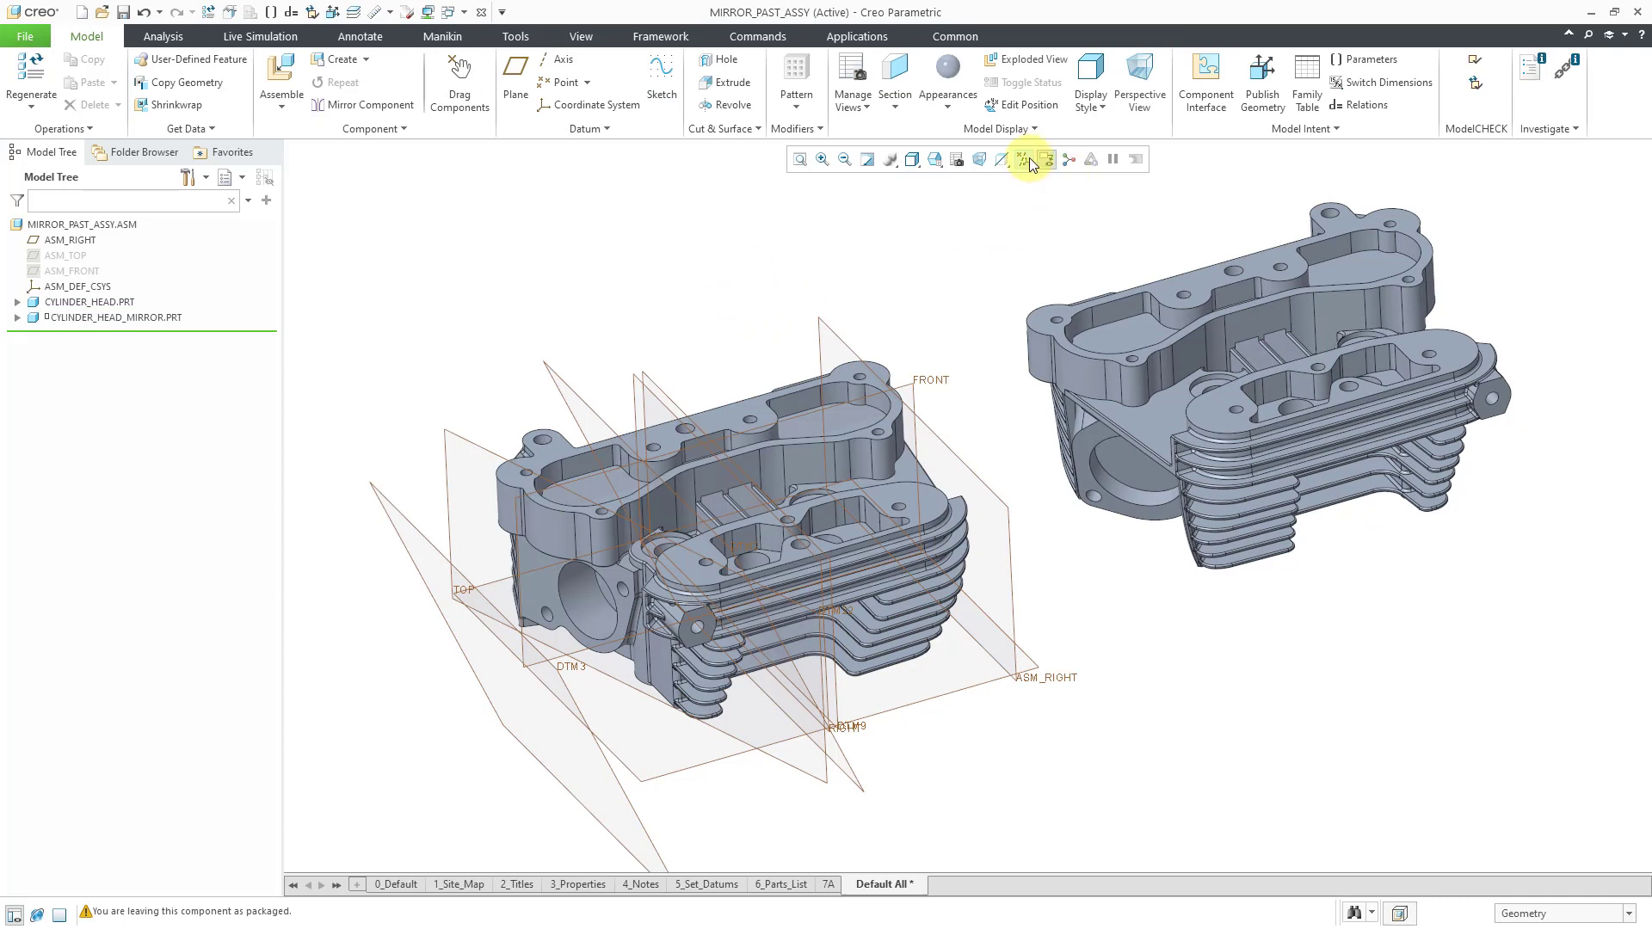
- Turn off the datum plane display to view both cylinder heads side by side
left_click(1031, 163)
left_click(1063, 257)
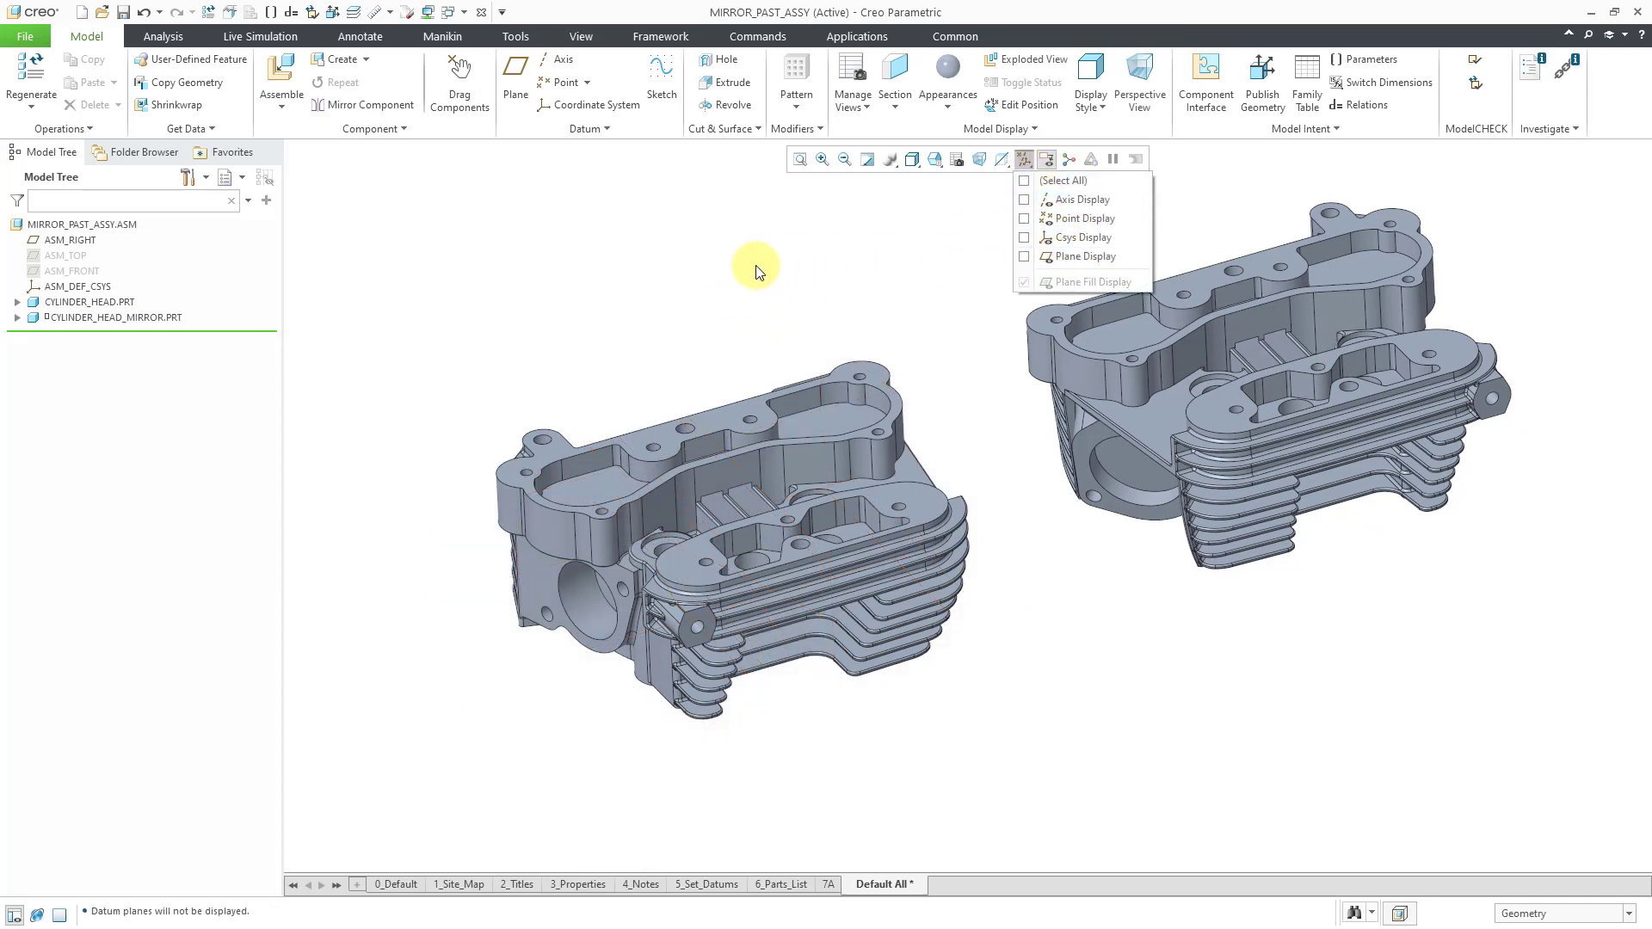
left_click(744, 280)
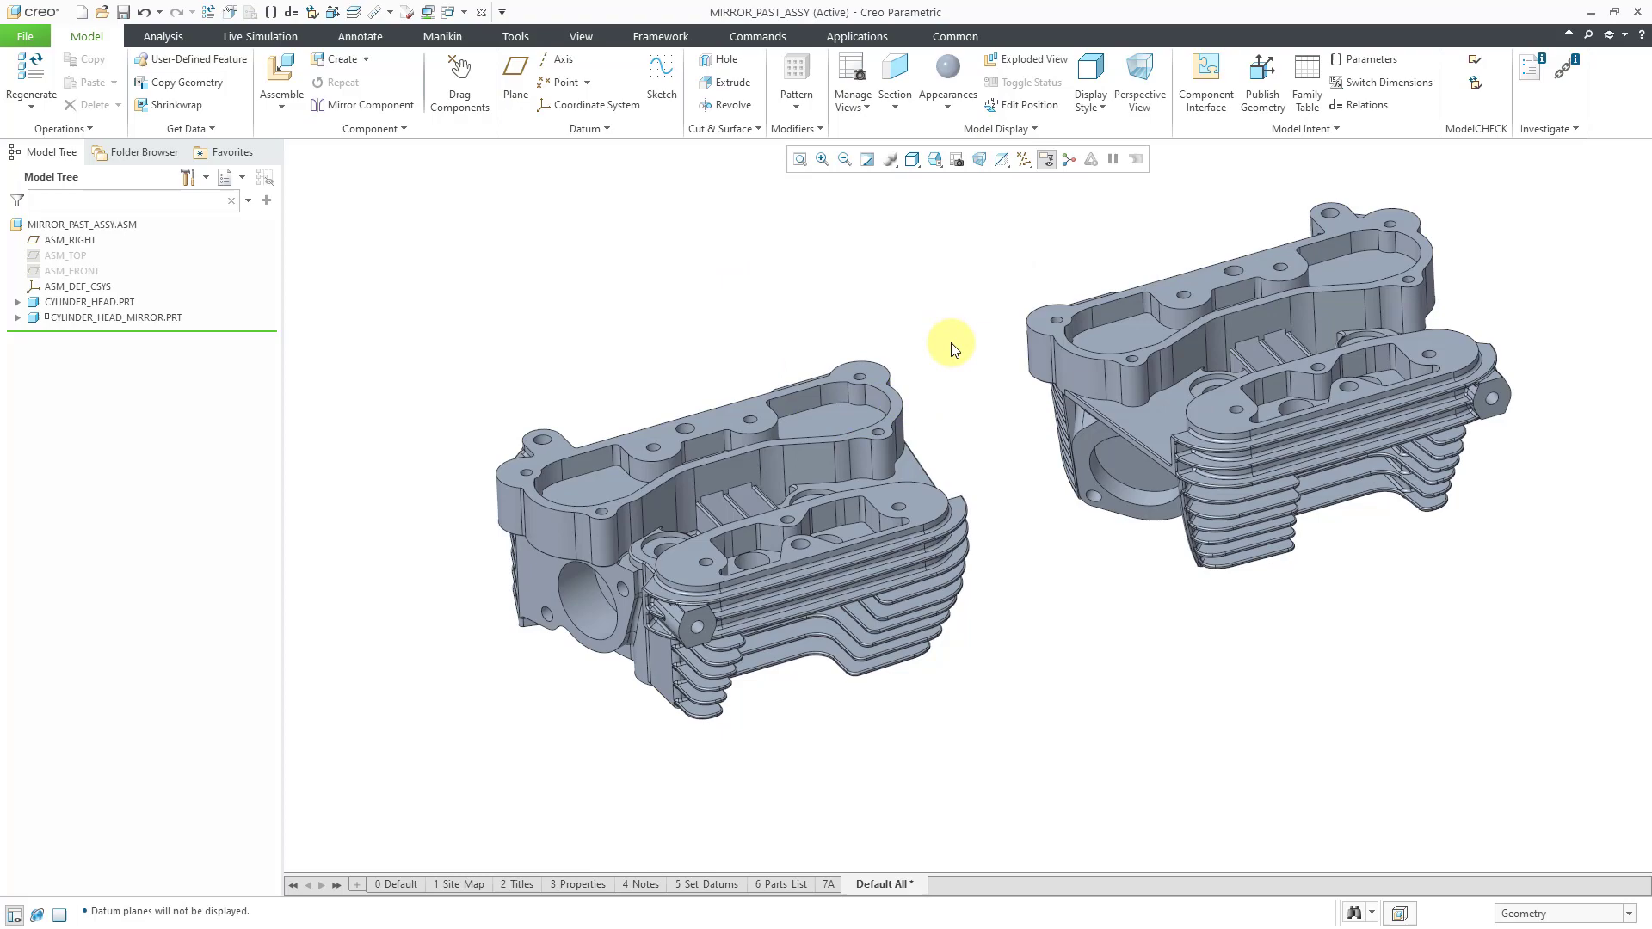
mouse_move(953, 348)
middle_mouse_down()
mouse_move(943, 398)
mouse_move(973, 384)
mouse_move(951, 320)
mouse_move(1003, 343)
mouse_move(961, 345)
middle_mouse_up()
scroll(1005, 411, "up", 2)
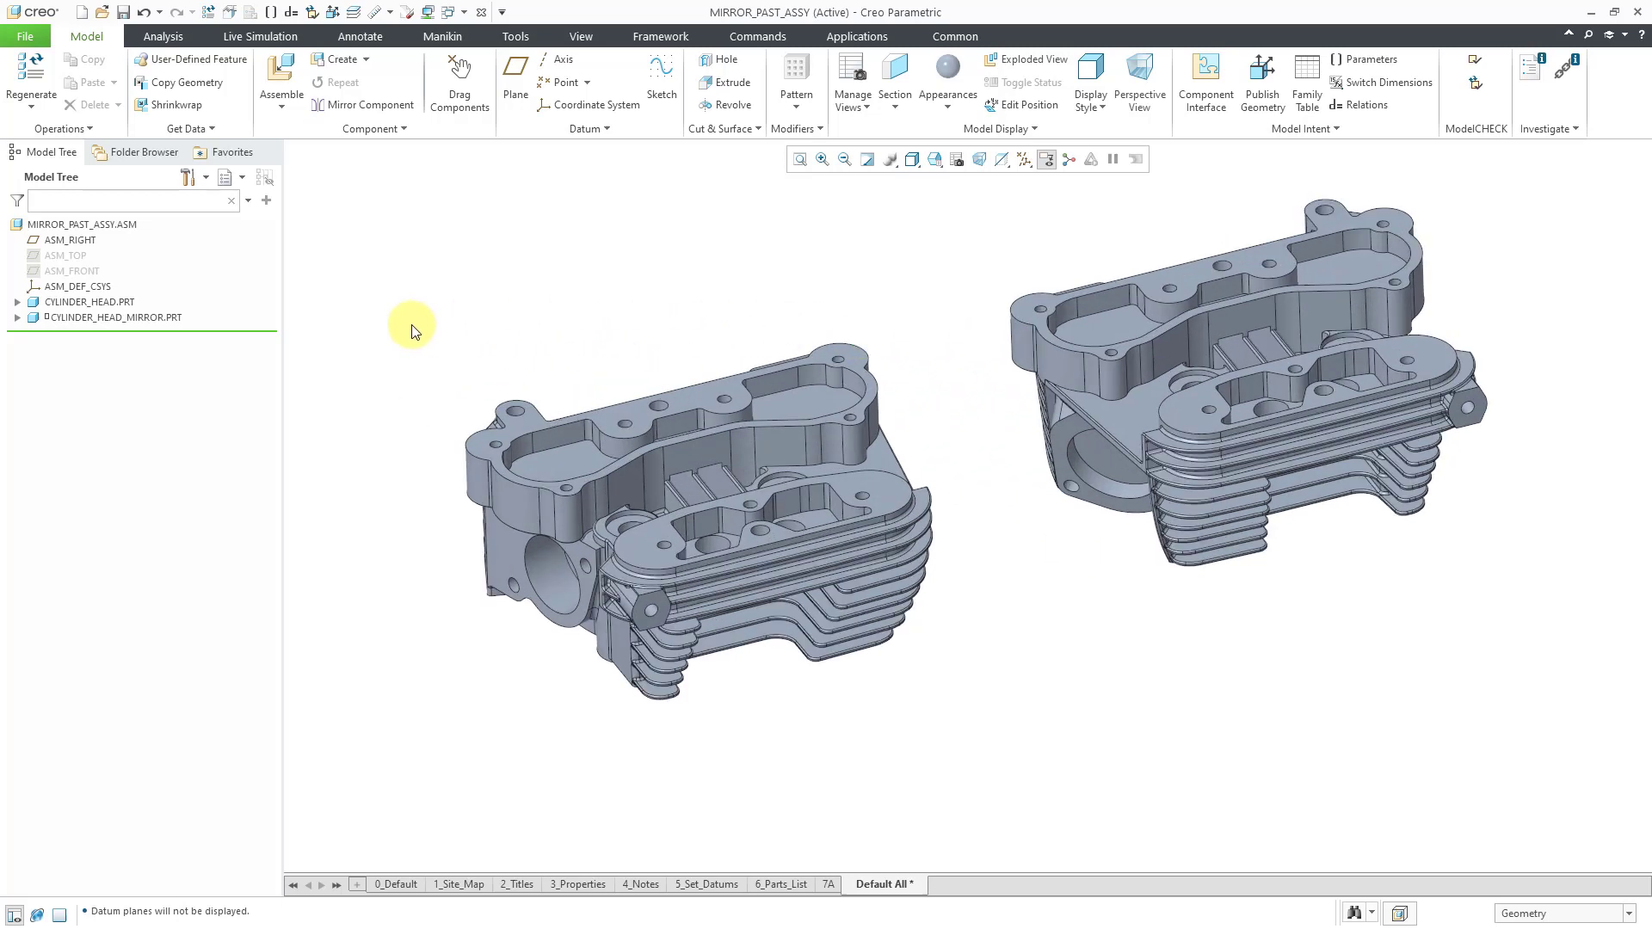
- Hide the CYLINDER_HEAD_MIRROR.PRT component and turn the datum plane display on
left_click(143, 317)
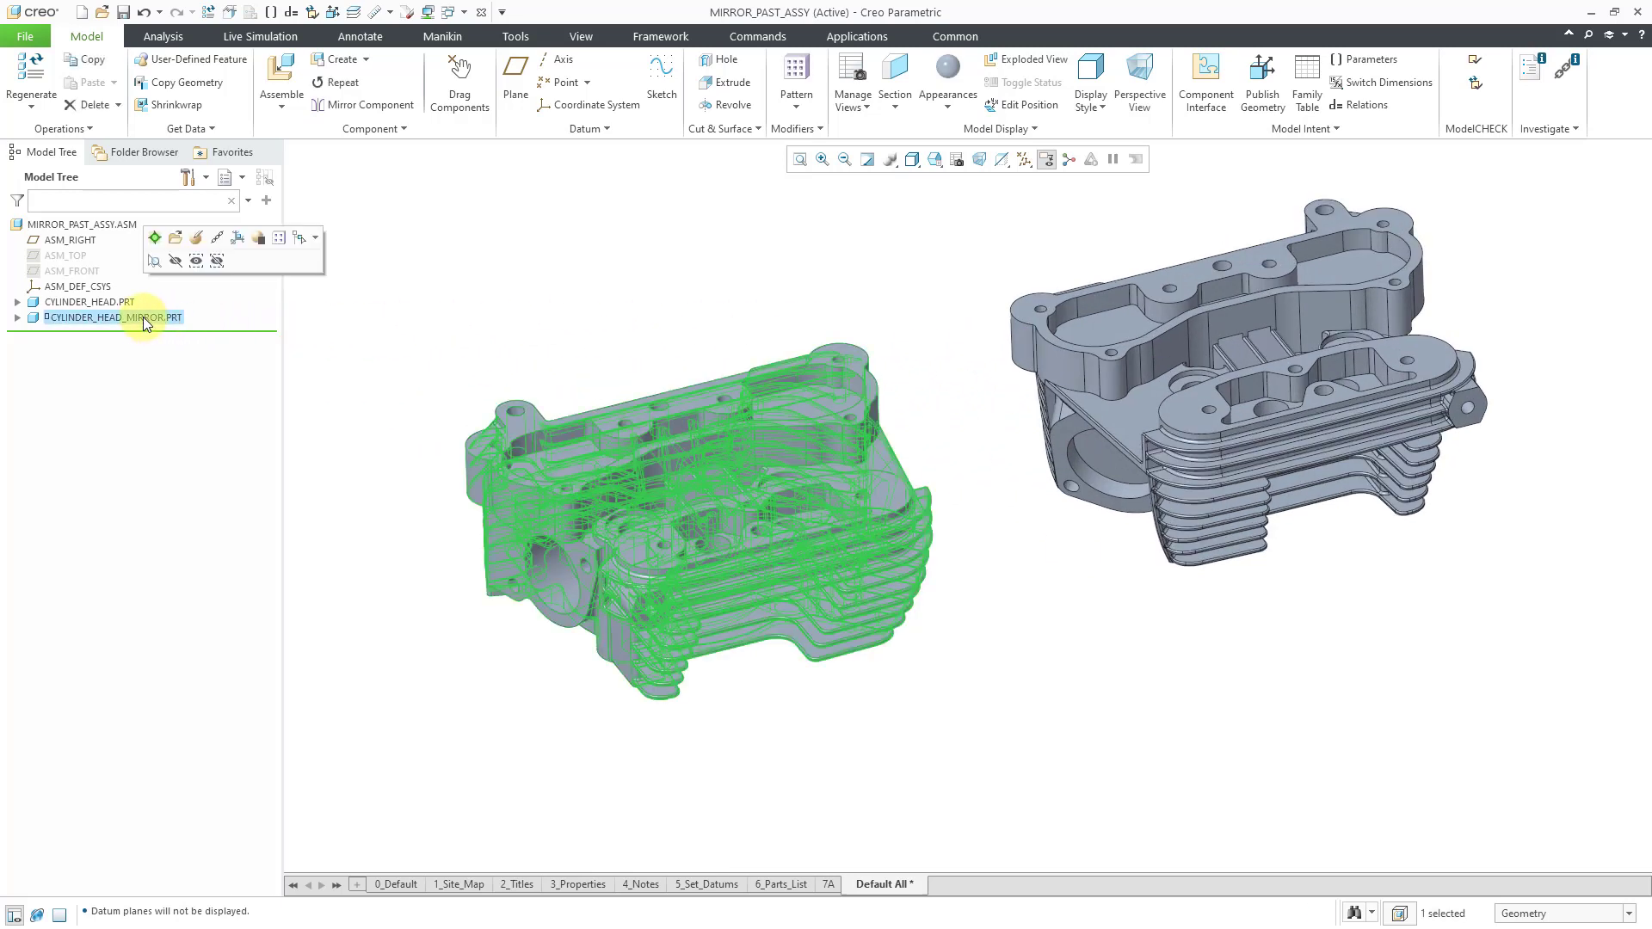
left_click(175, 261)
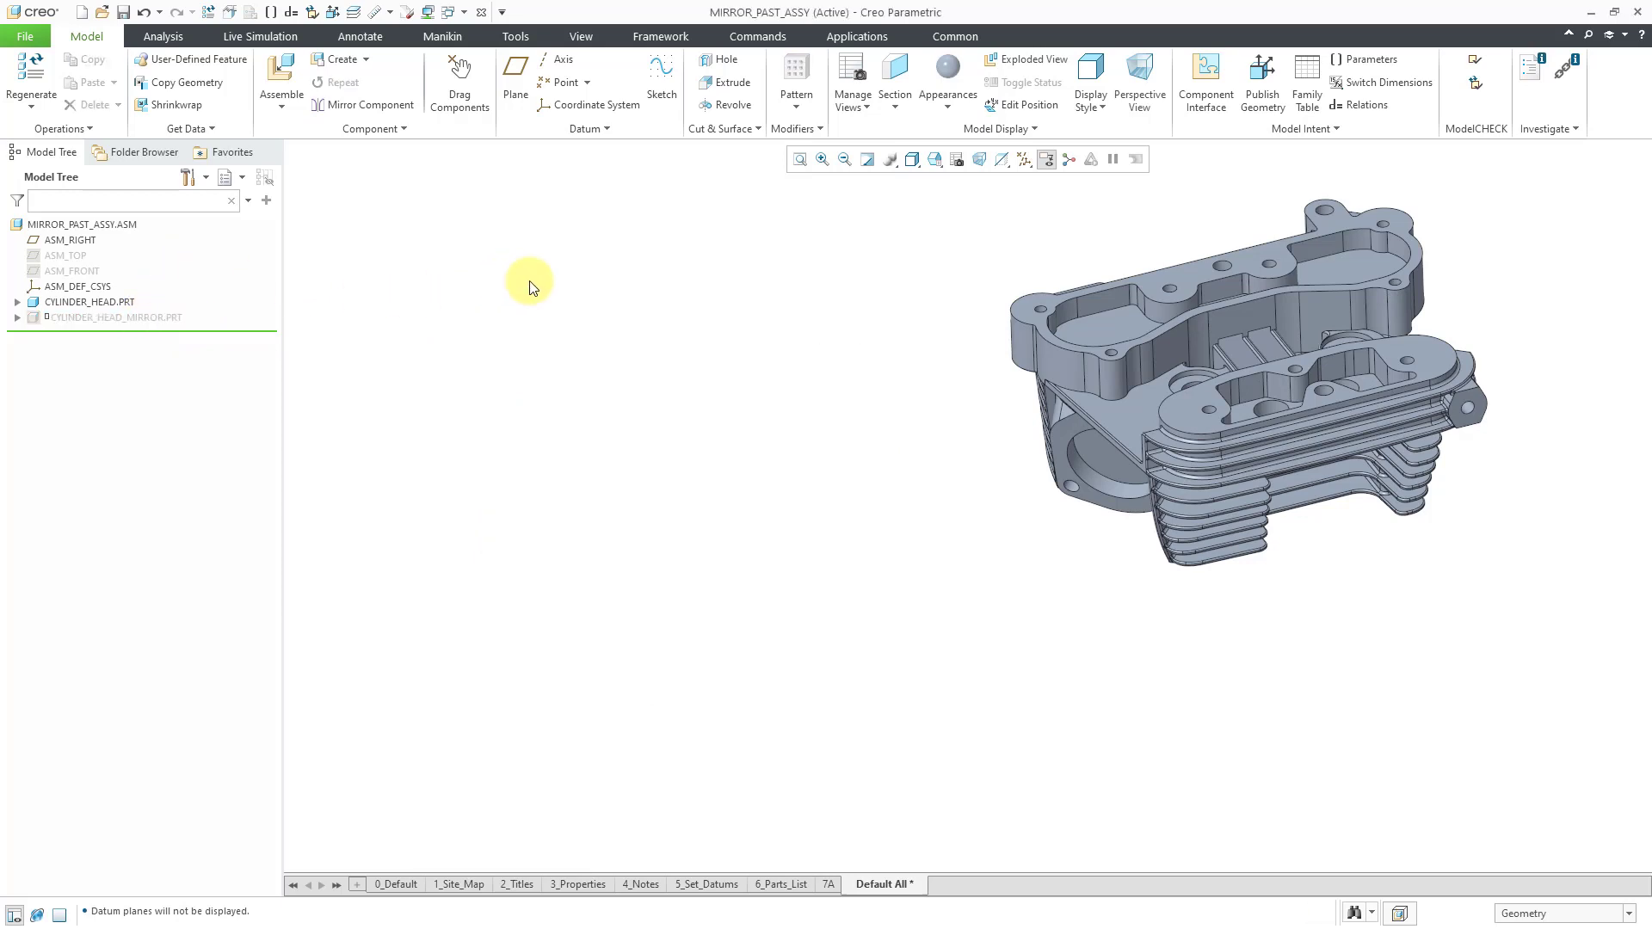
left_click(1032, 167)
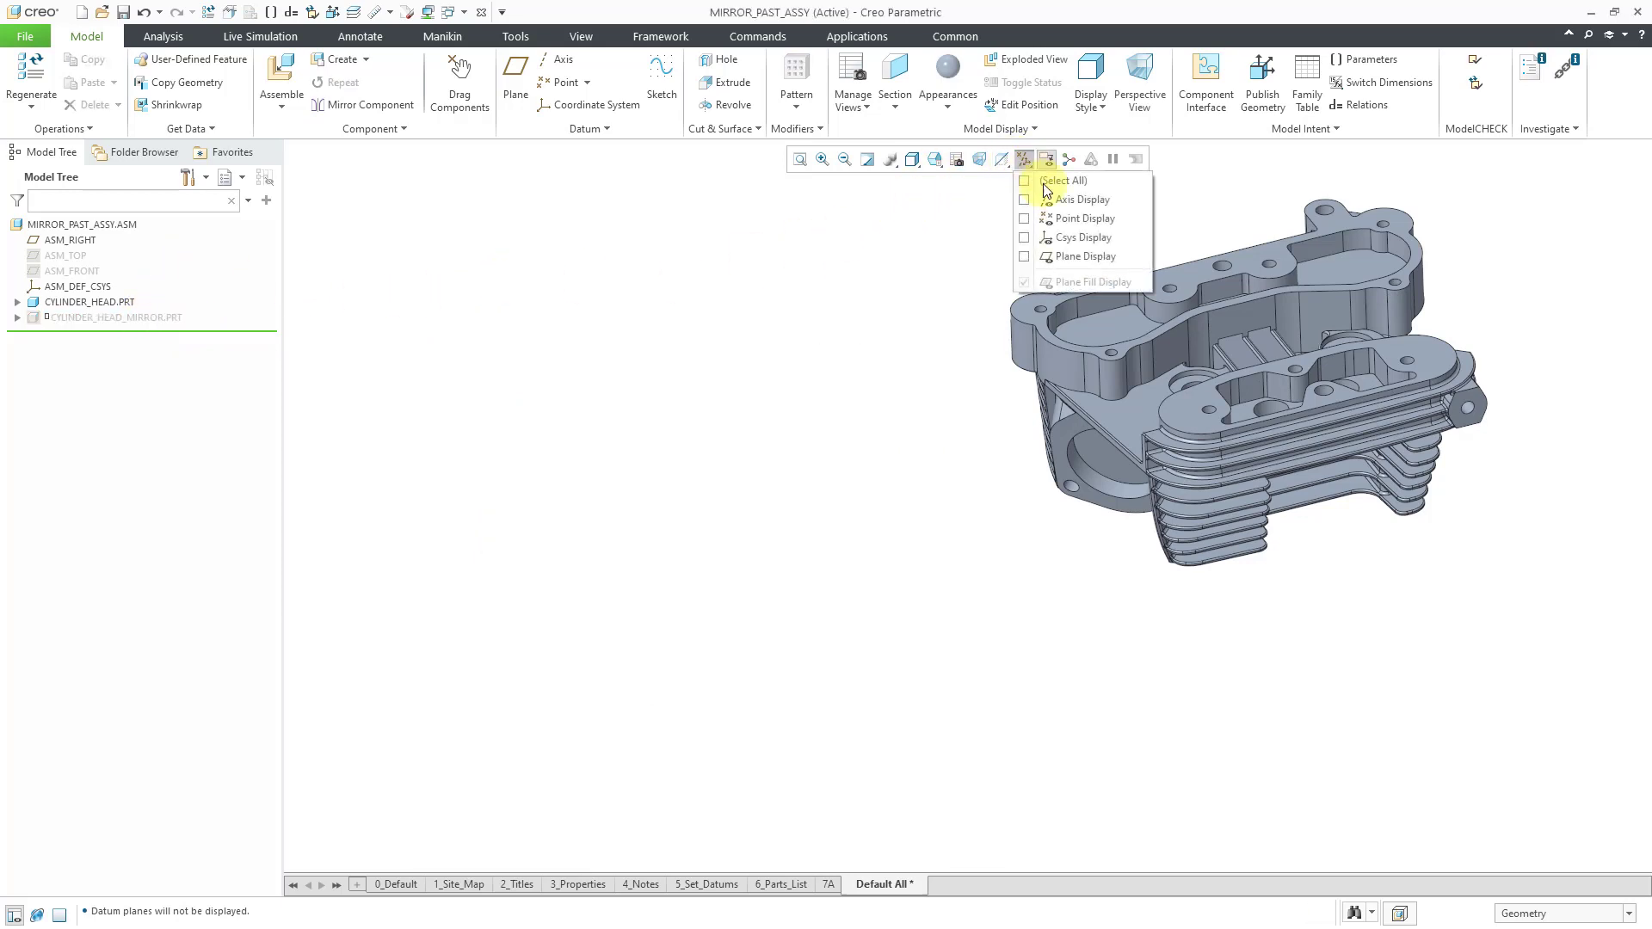
left_click(1071, 256)
left_click(697, 262)
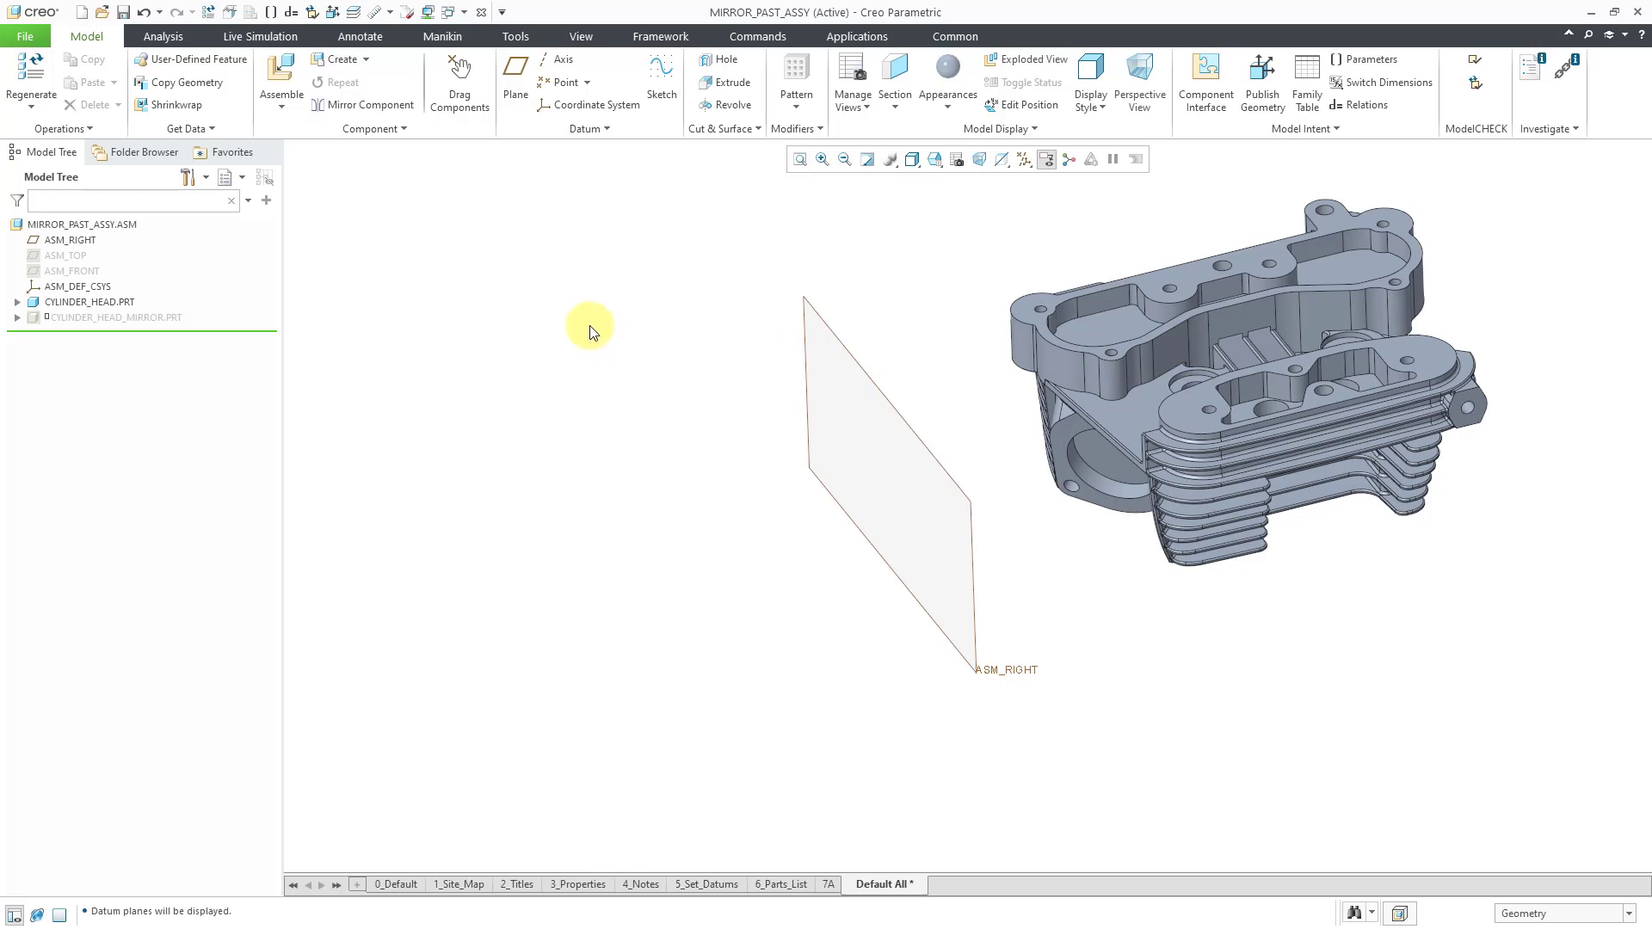
- Start a component mirror of CYLINDER_HEAD.PRT about the ASM_RIGHT datum plane
left_click(391, 107)
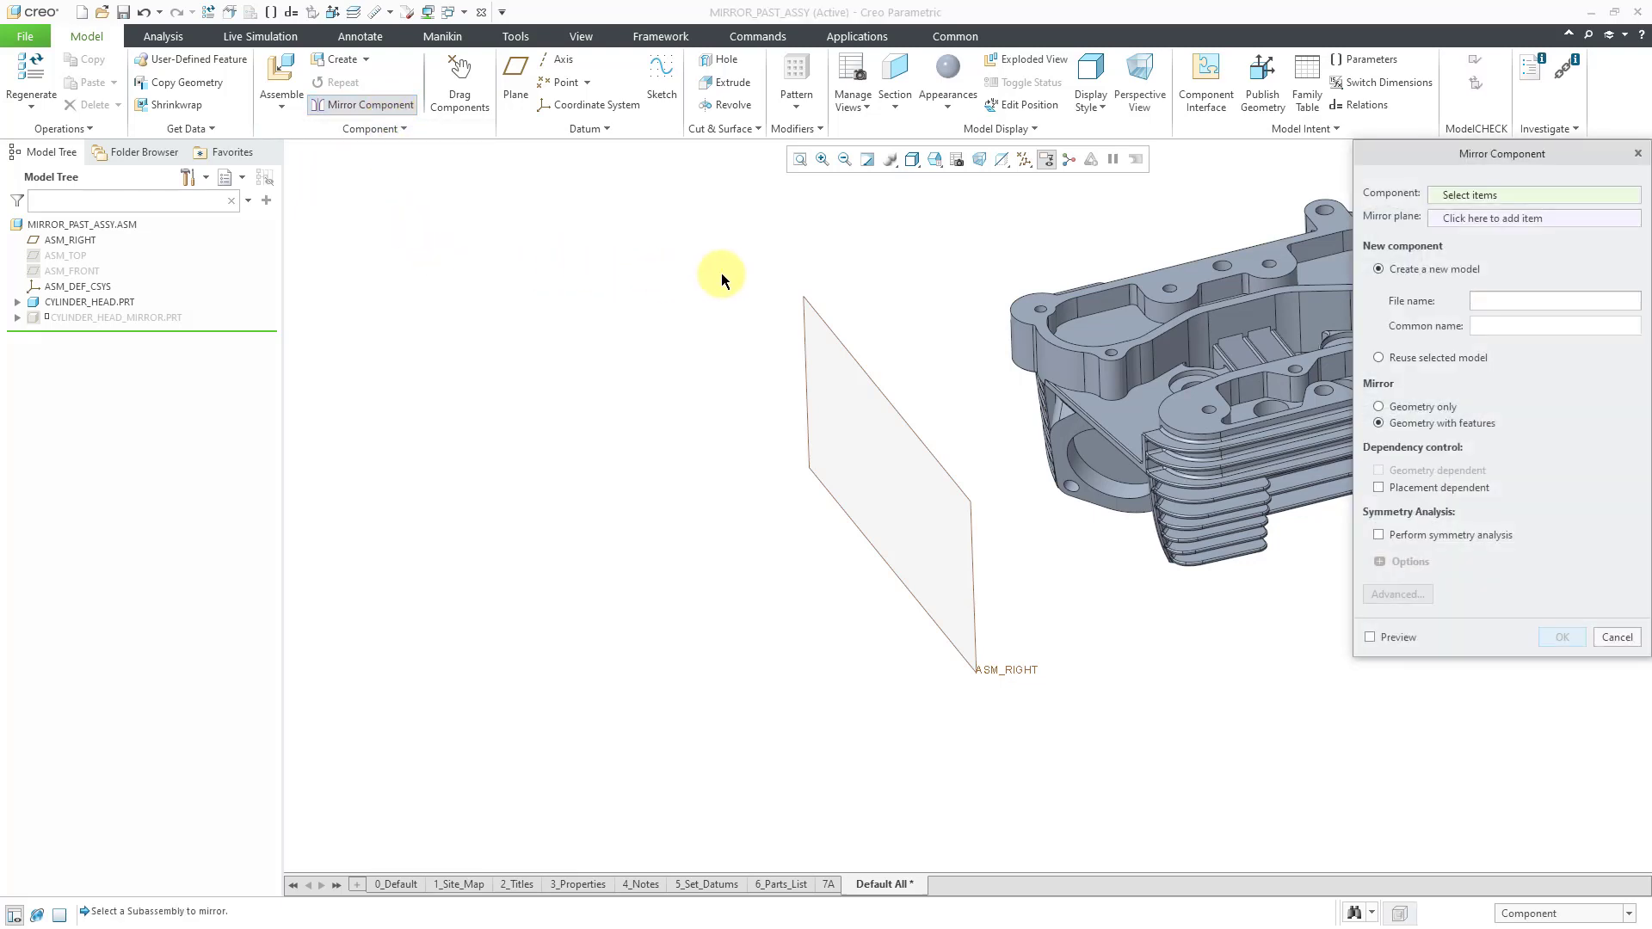
middle_click_drag(814, 260, 638, 292, "shift")
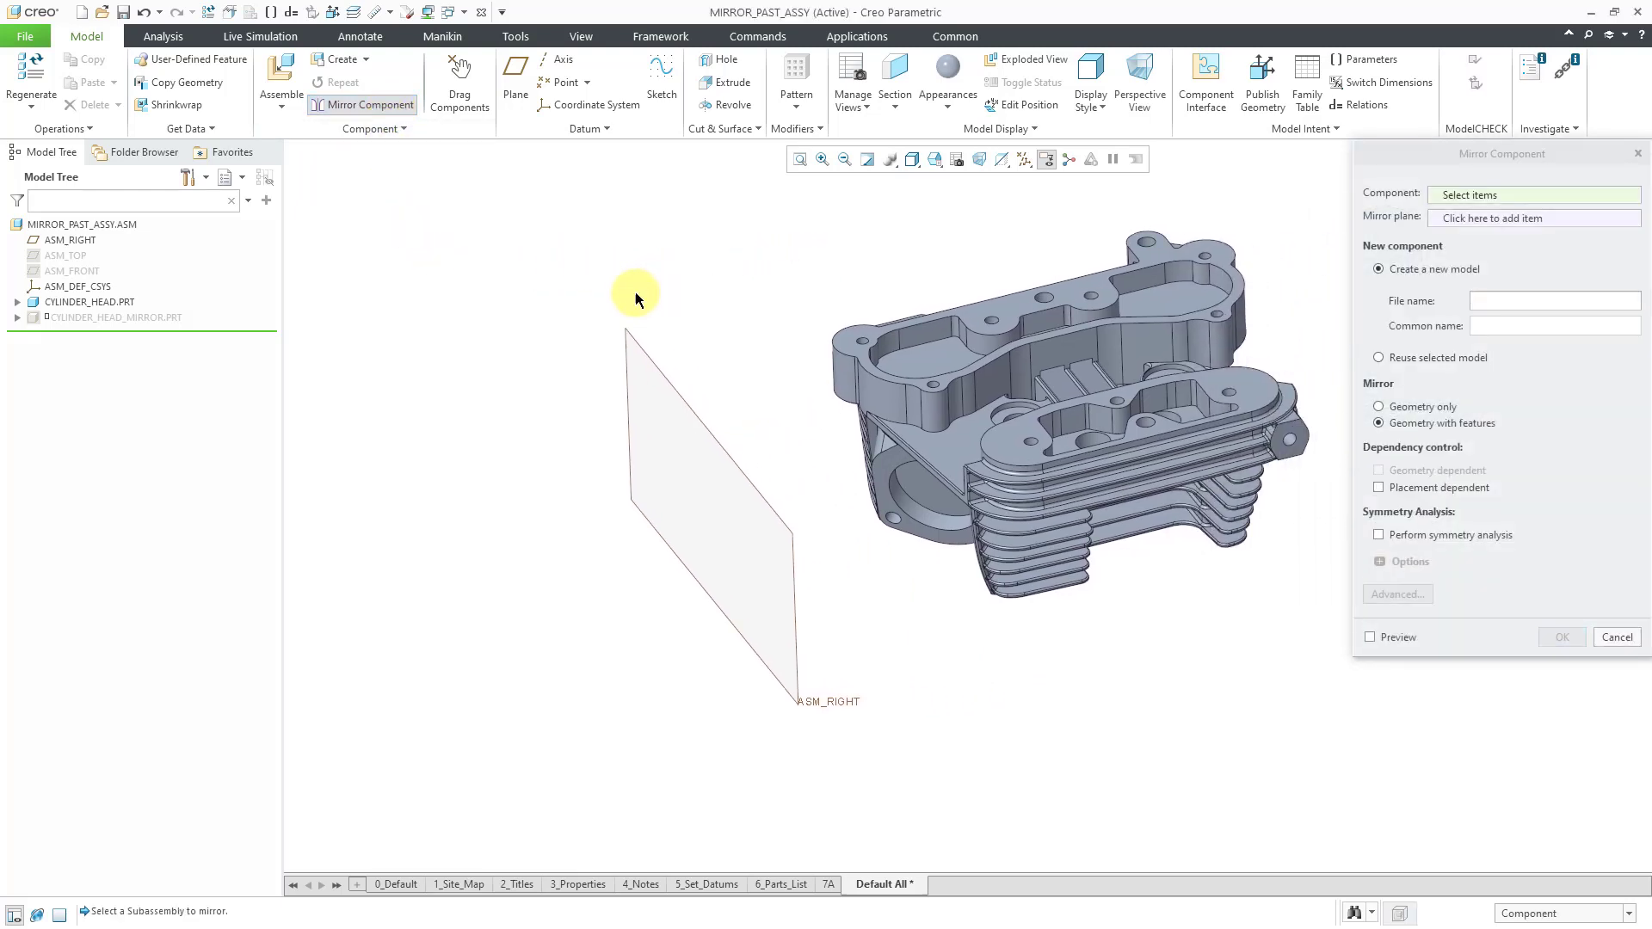
left_click(1019, 297)
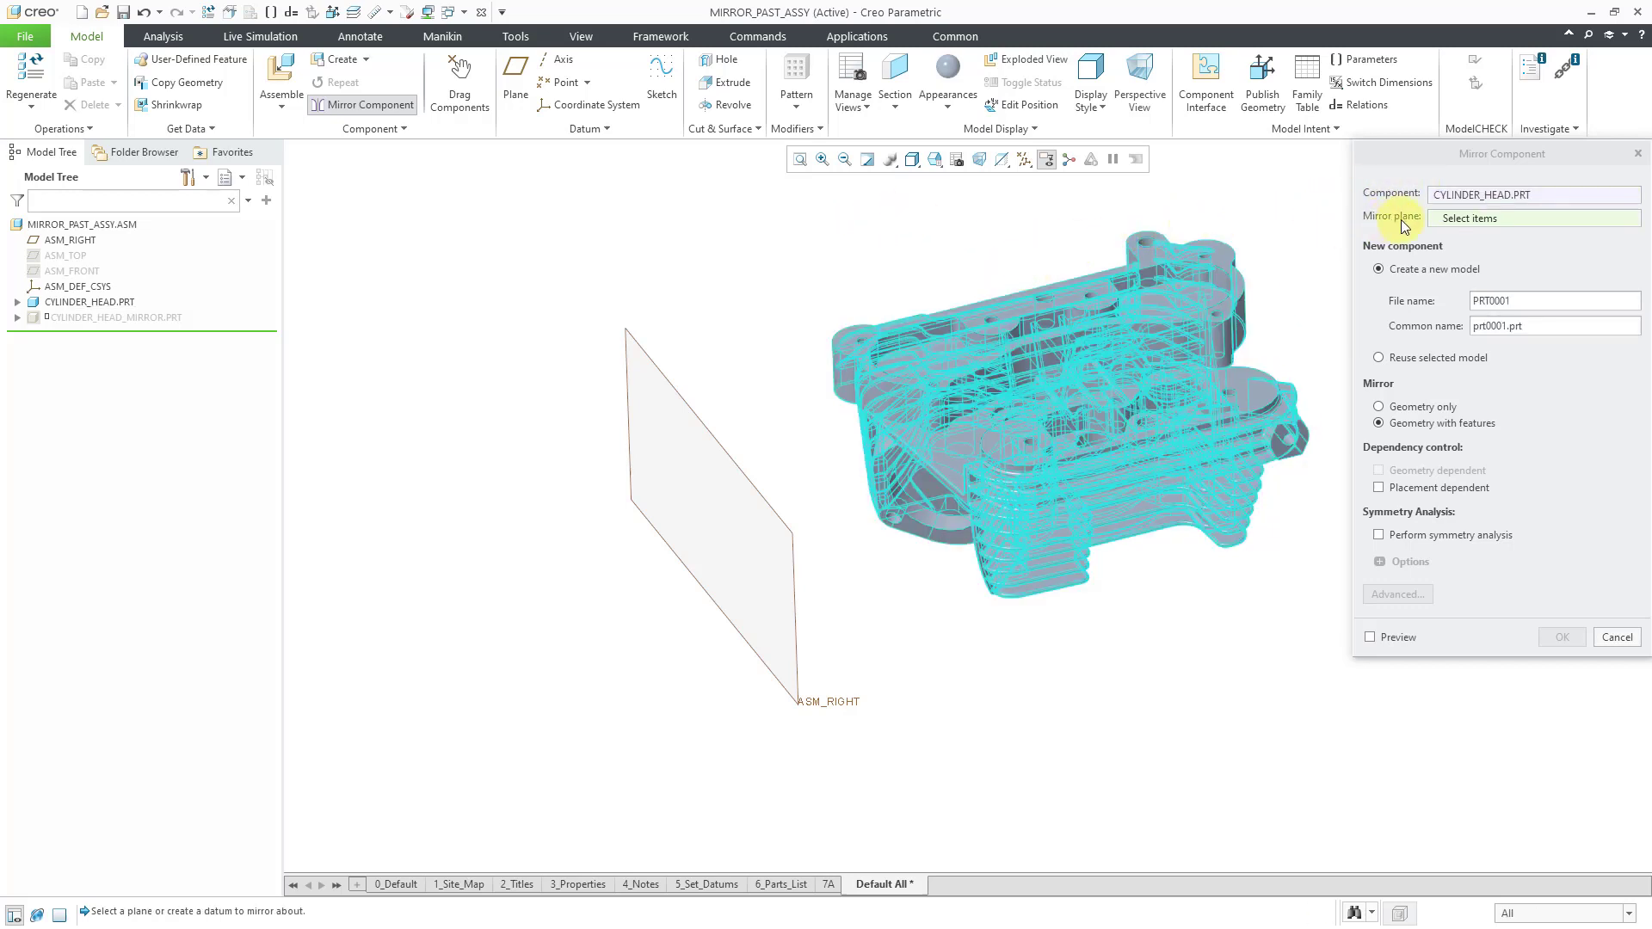
left_click(681, 402)
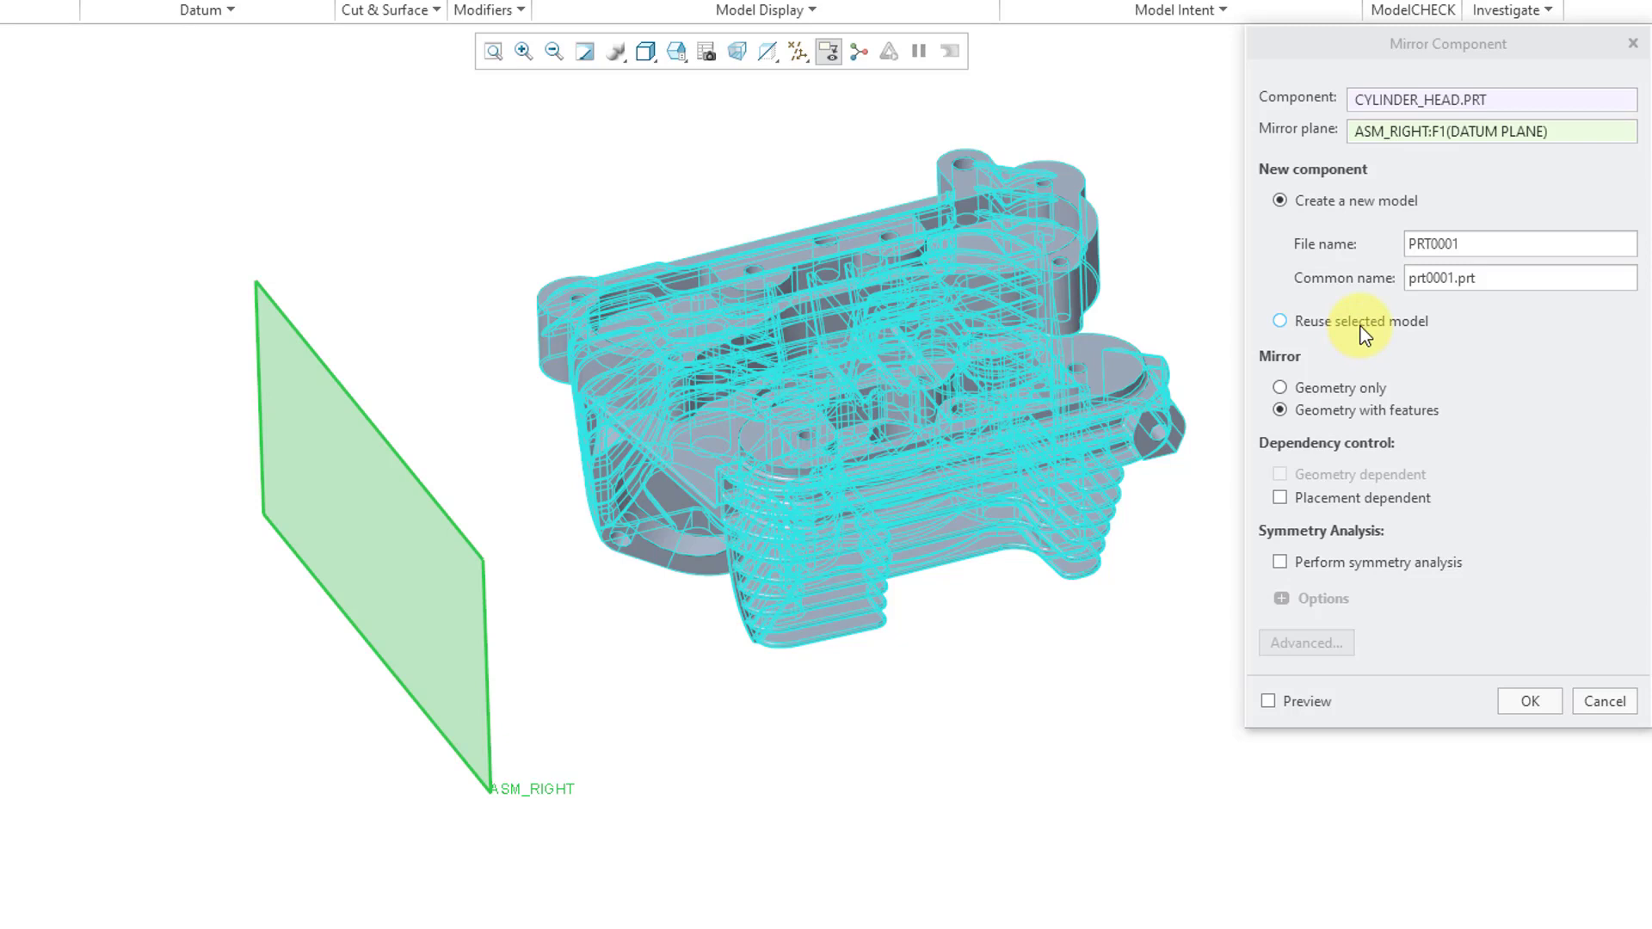
mouse_move(1363, 334)
left_click(1280, 562)
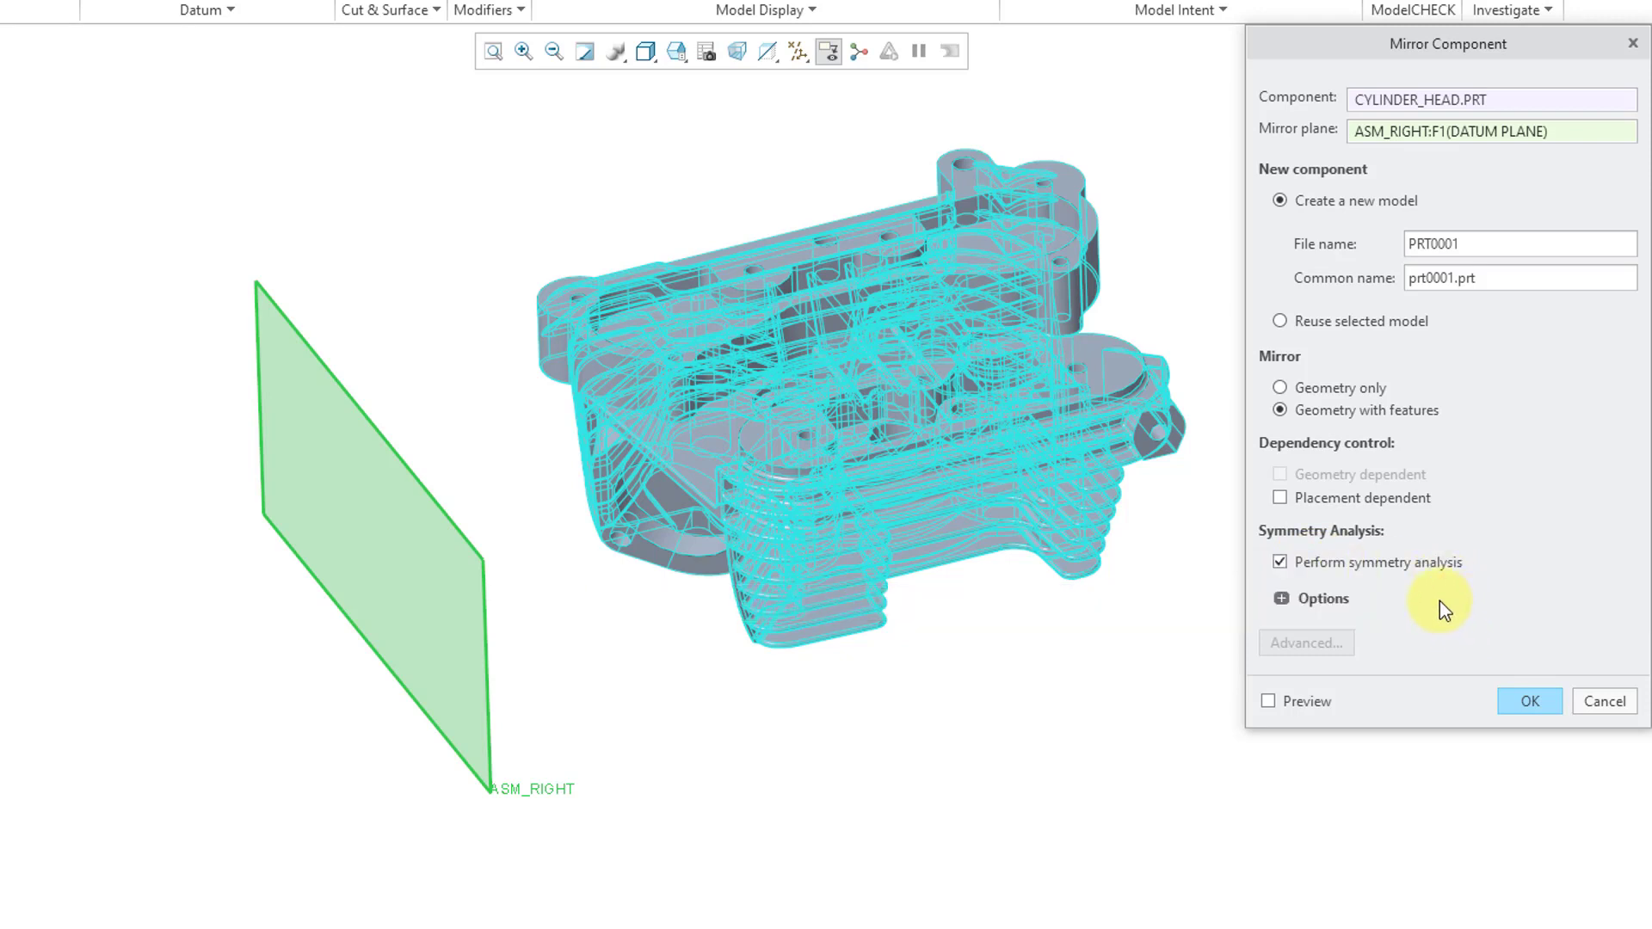
left_click(1280, 599)
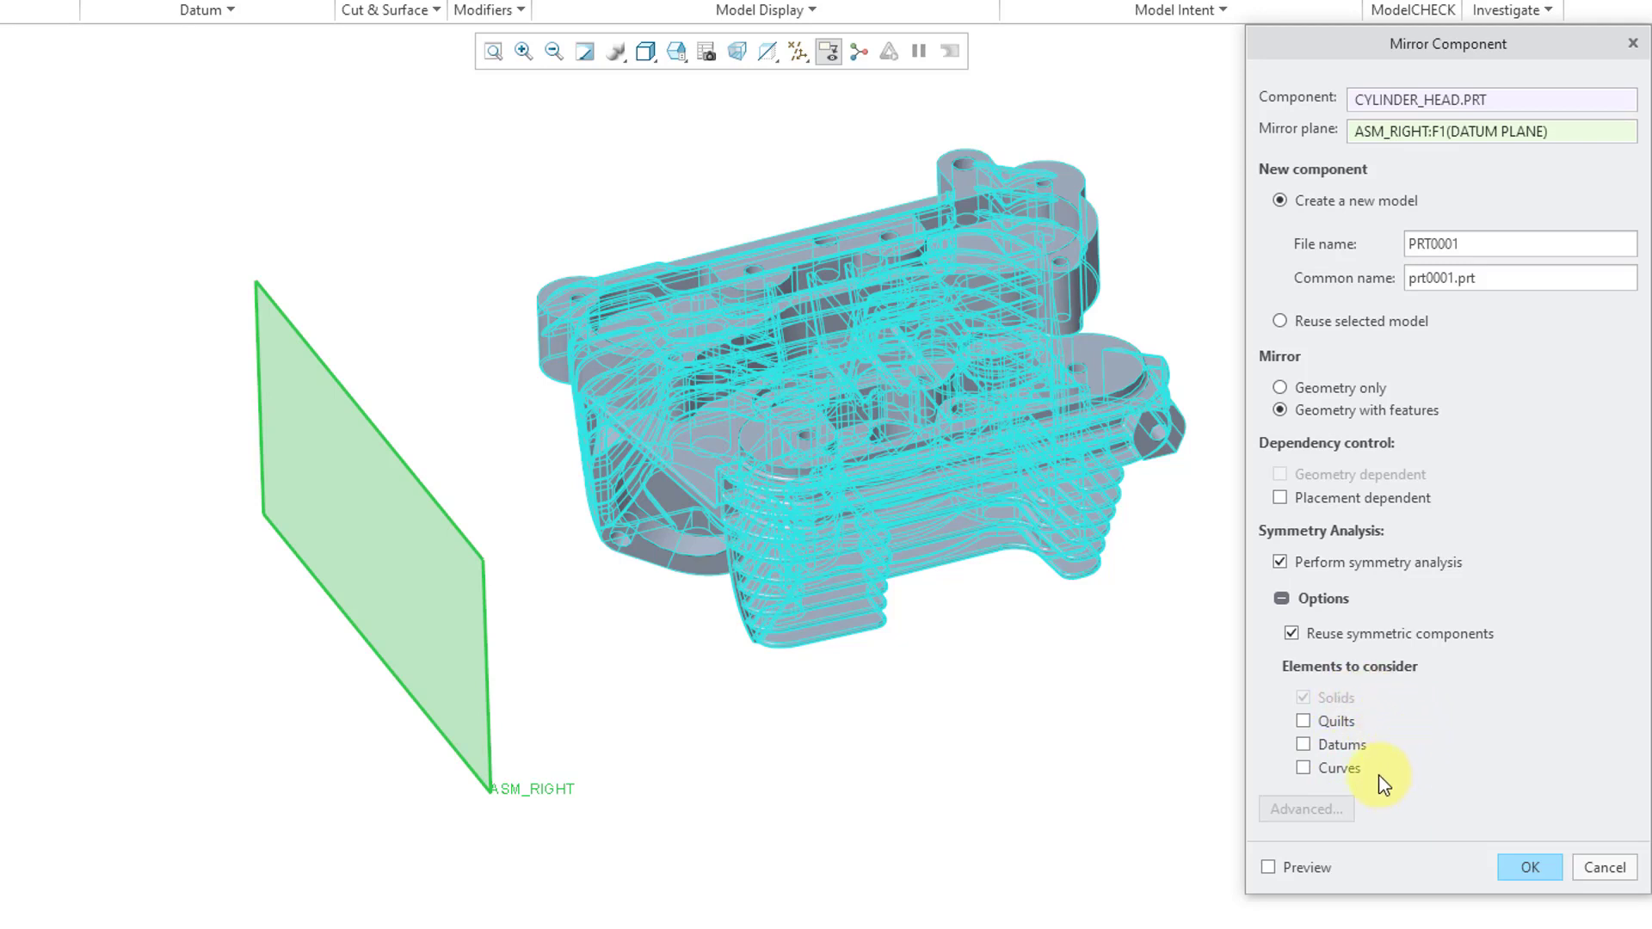
left_click(1280, 563)
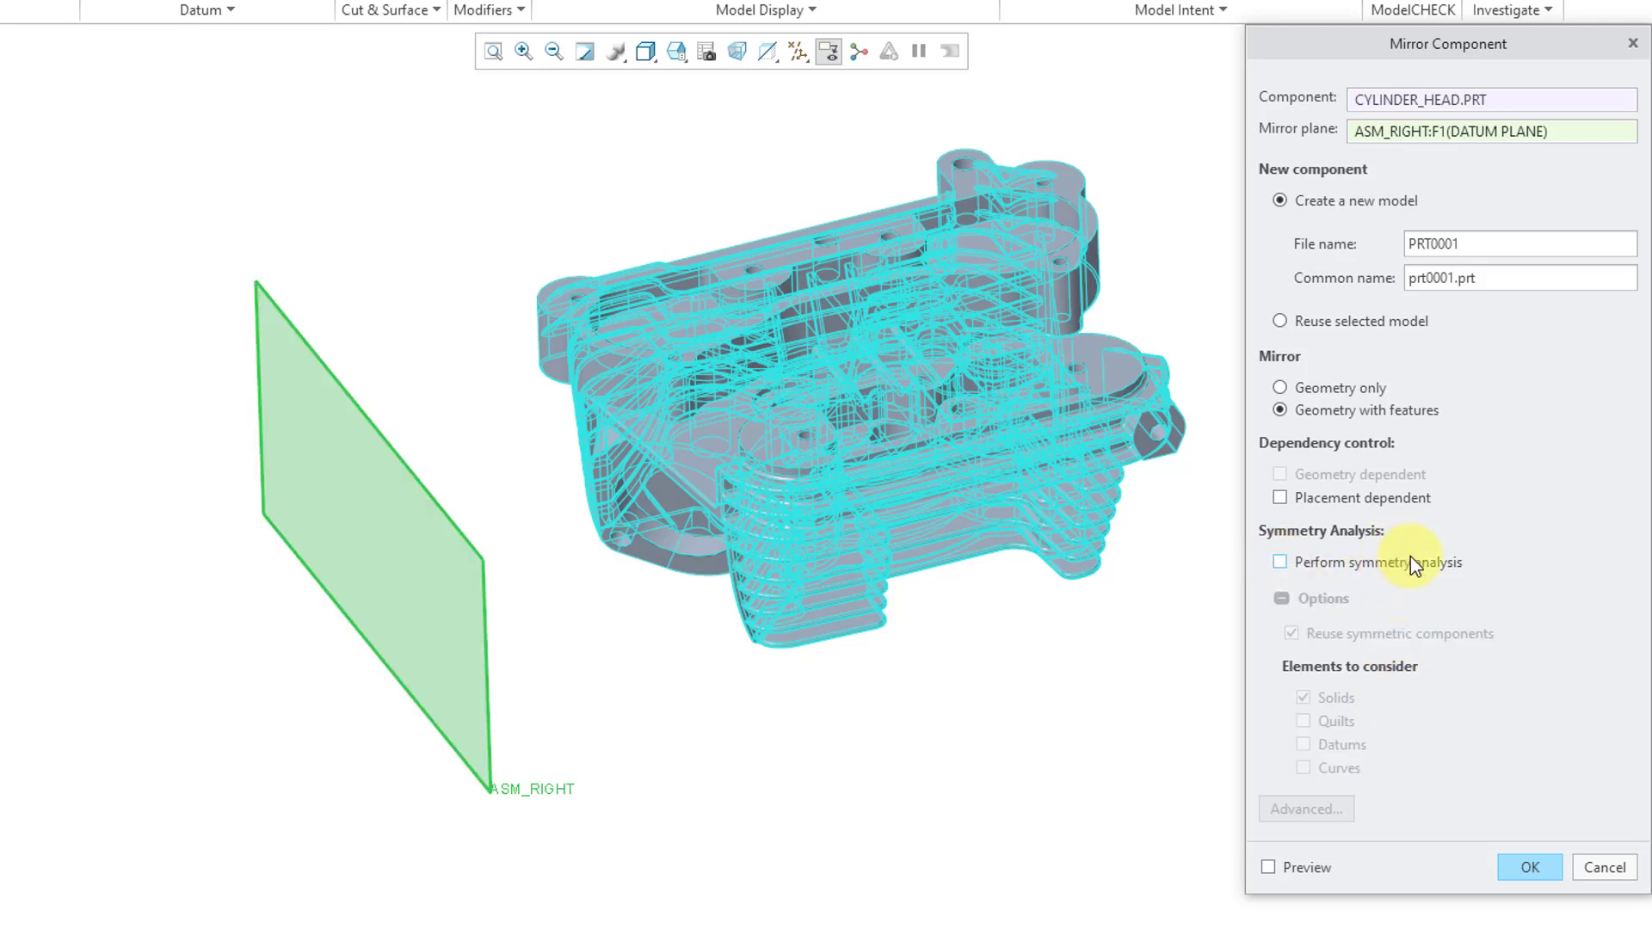
- Set the new mirrored model's file name to cylinder_head_mir_2
double_click(1486, 243)
type("cylinde")
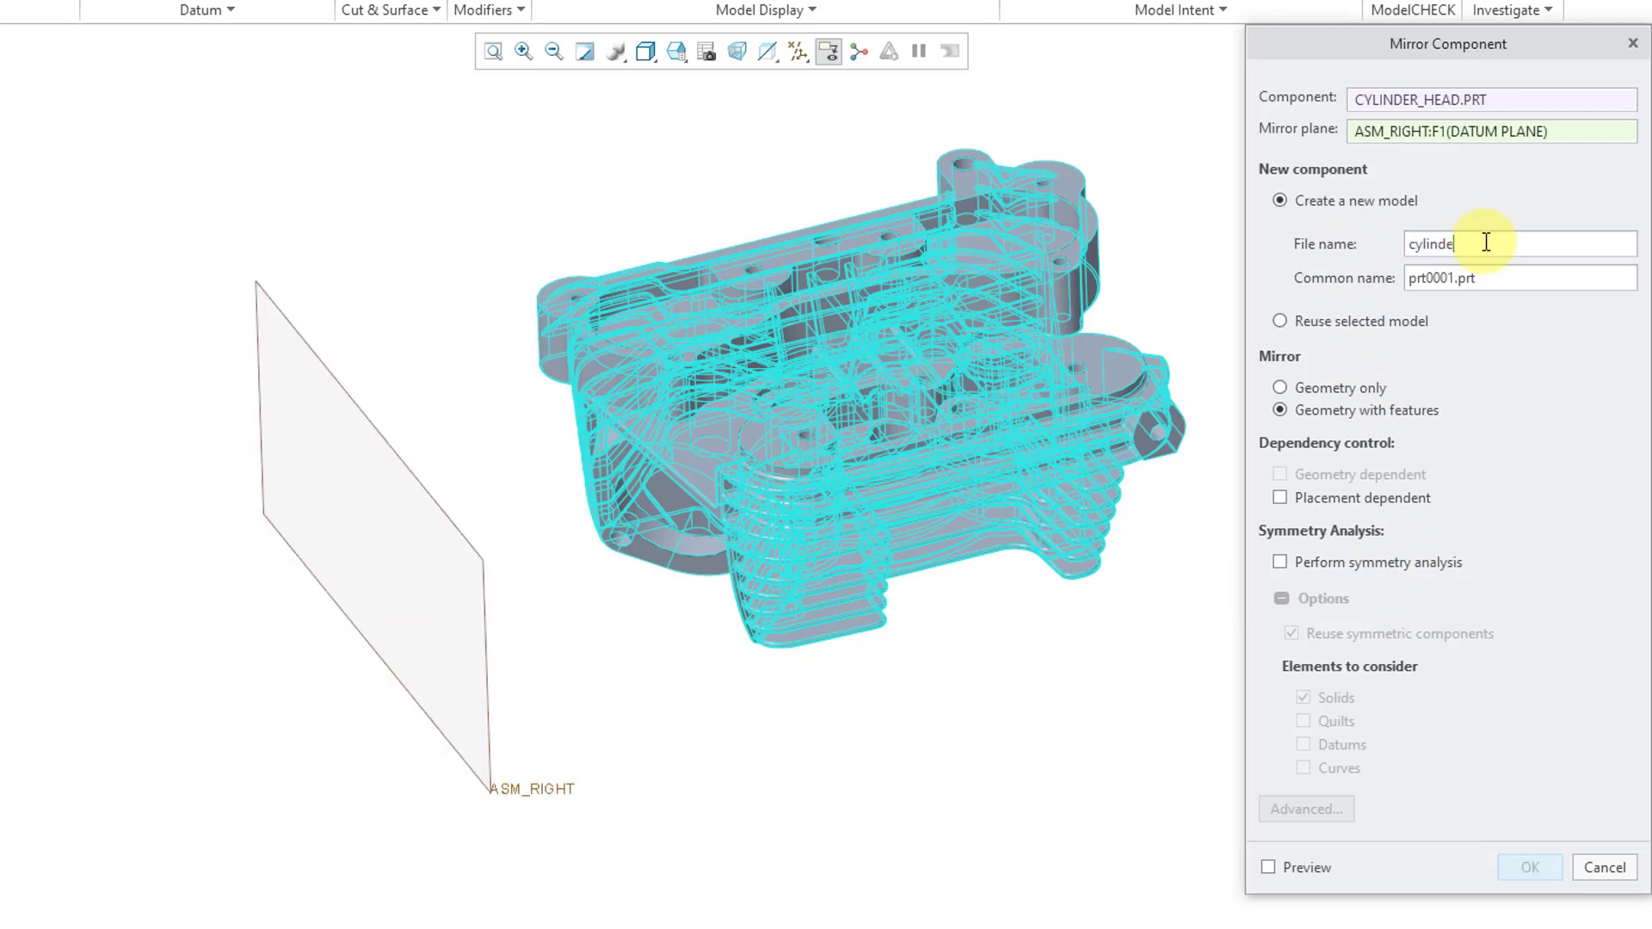
type("r_head_mir_2")
- Set the mirror to geometry with features and dependent placement, and create the mirrored component
left_click(1343, 390)
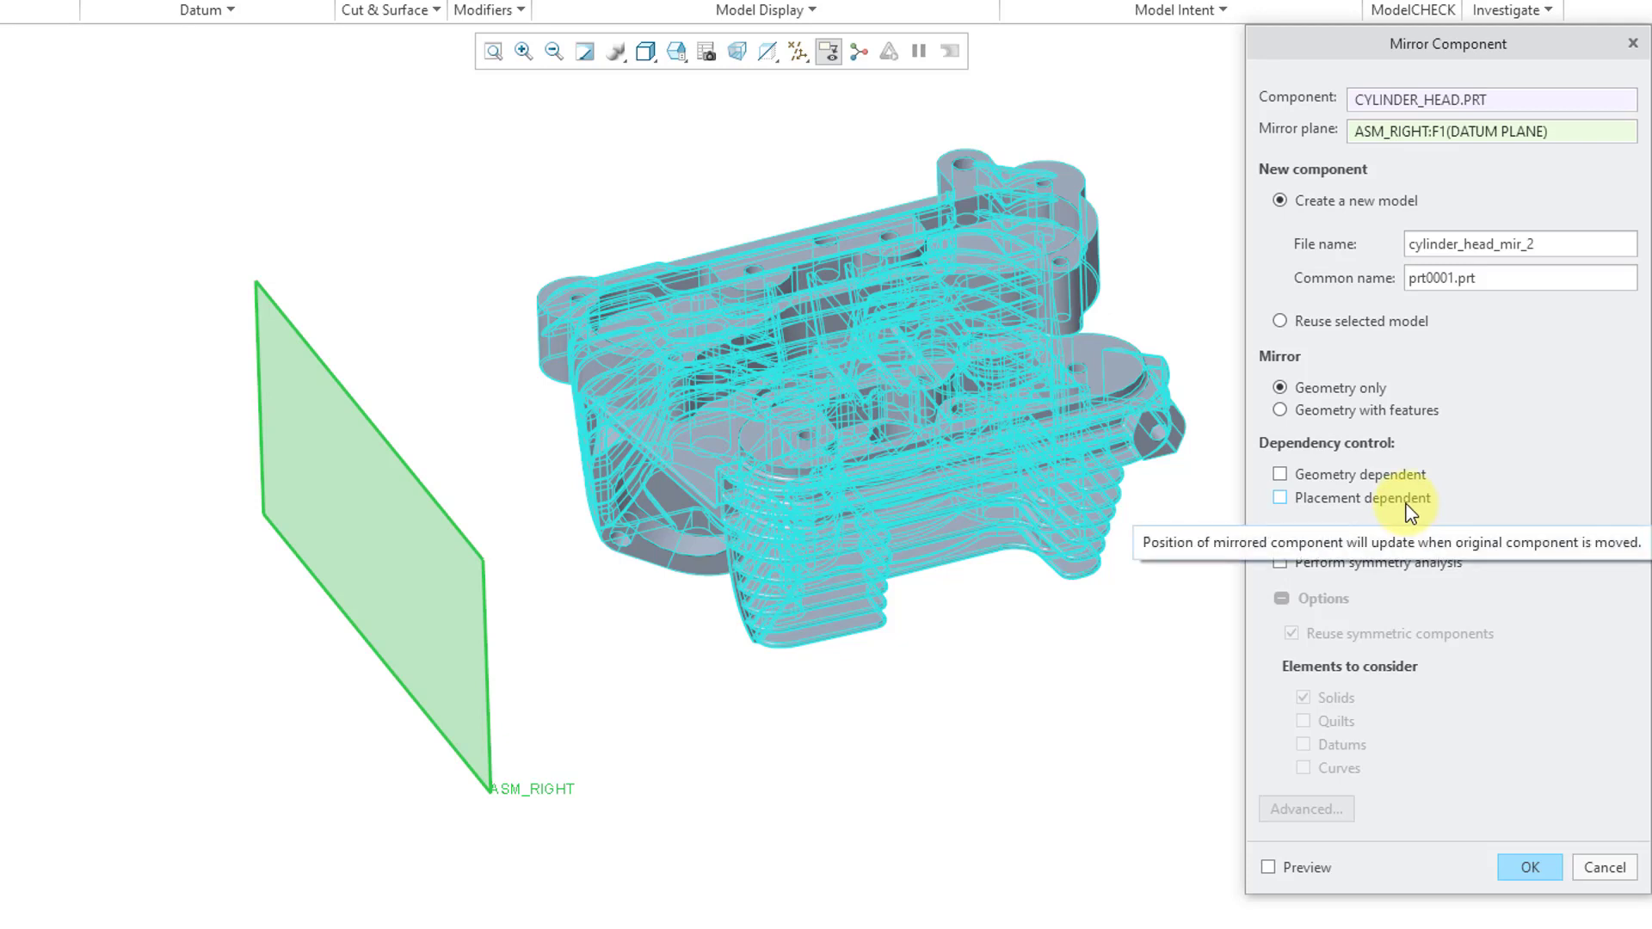
left_click(1293, 414)
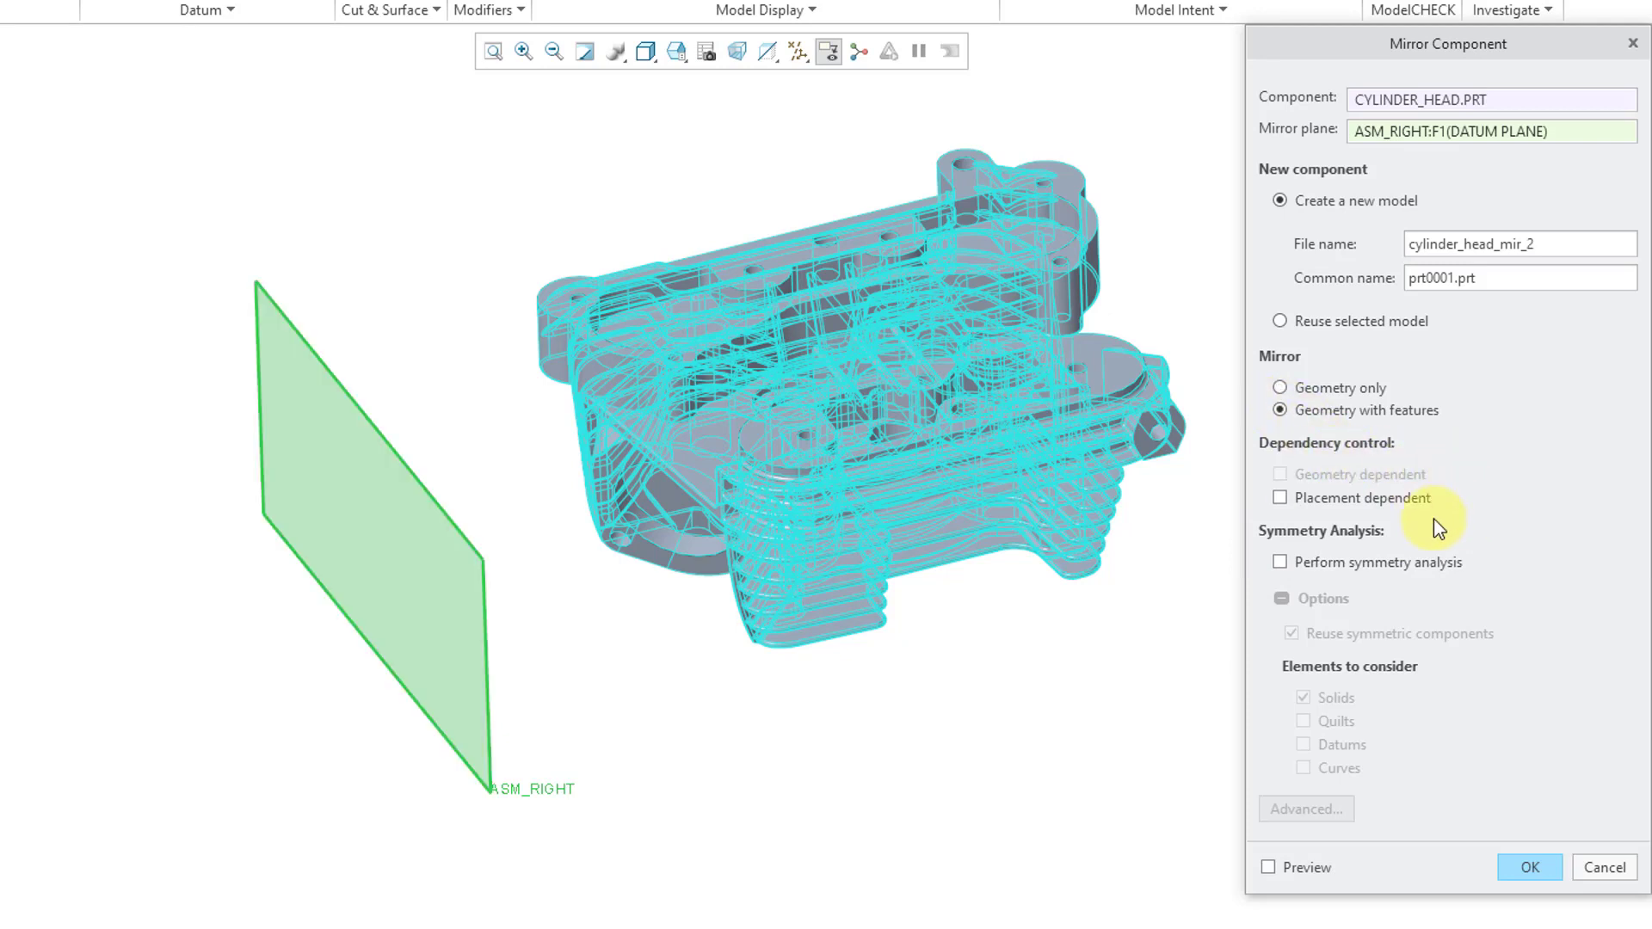
left_click(1278, 498)
left_click(1530, 868)
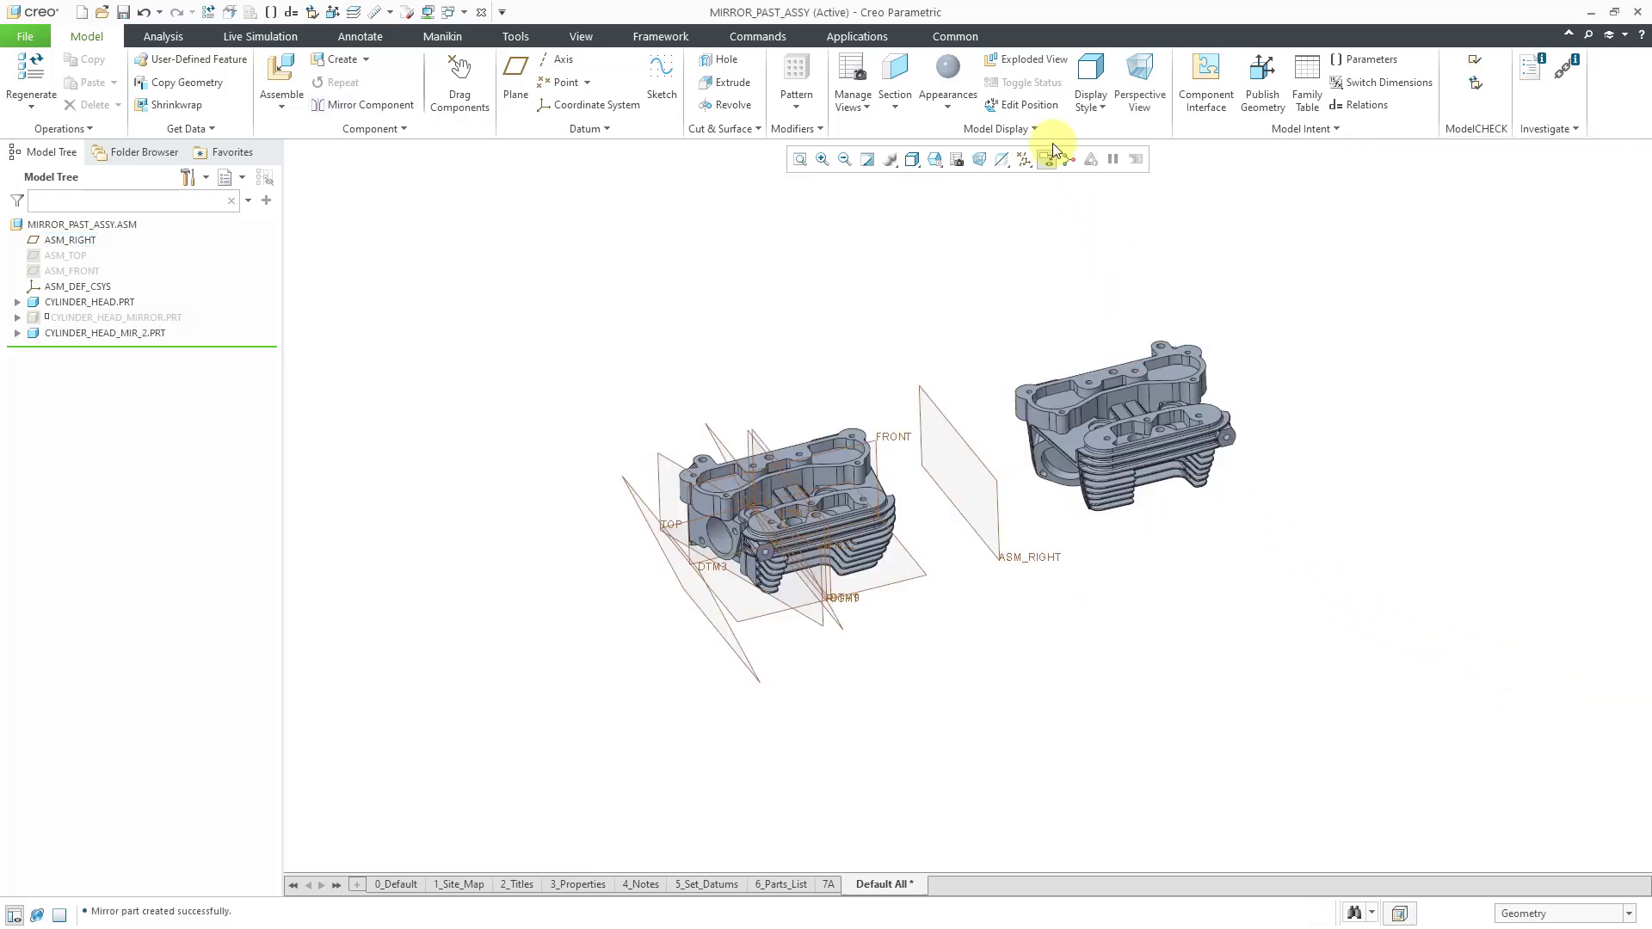
- Turn off the datum plane display to get a clear view of the original and newly mirrored cylinder heads
left_click(1024, 159)
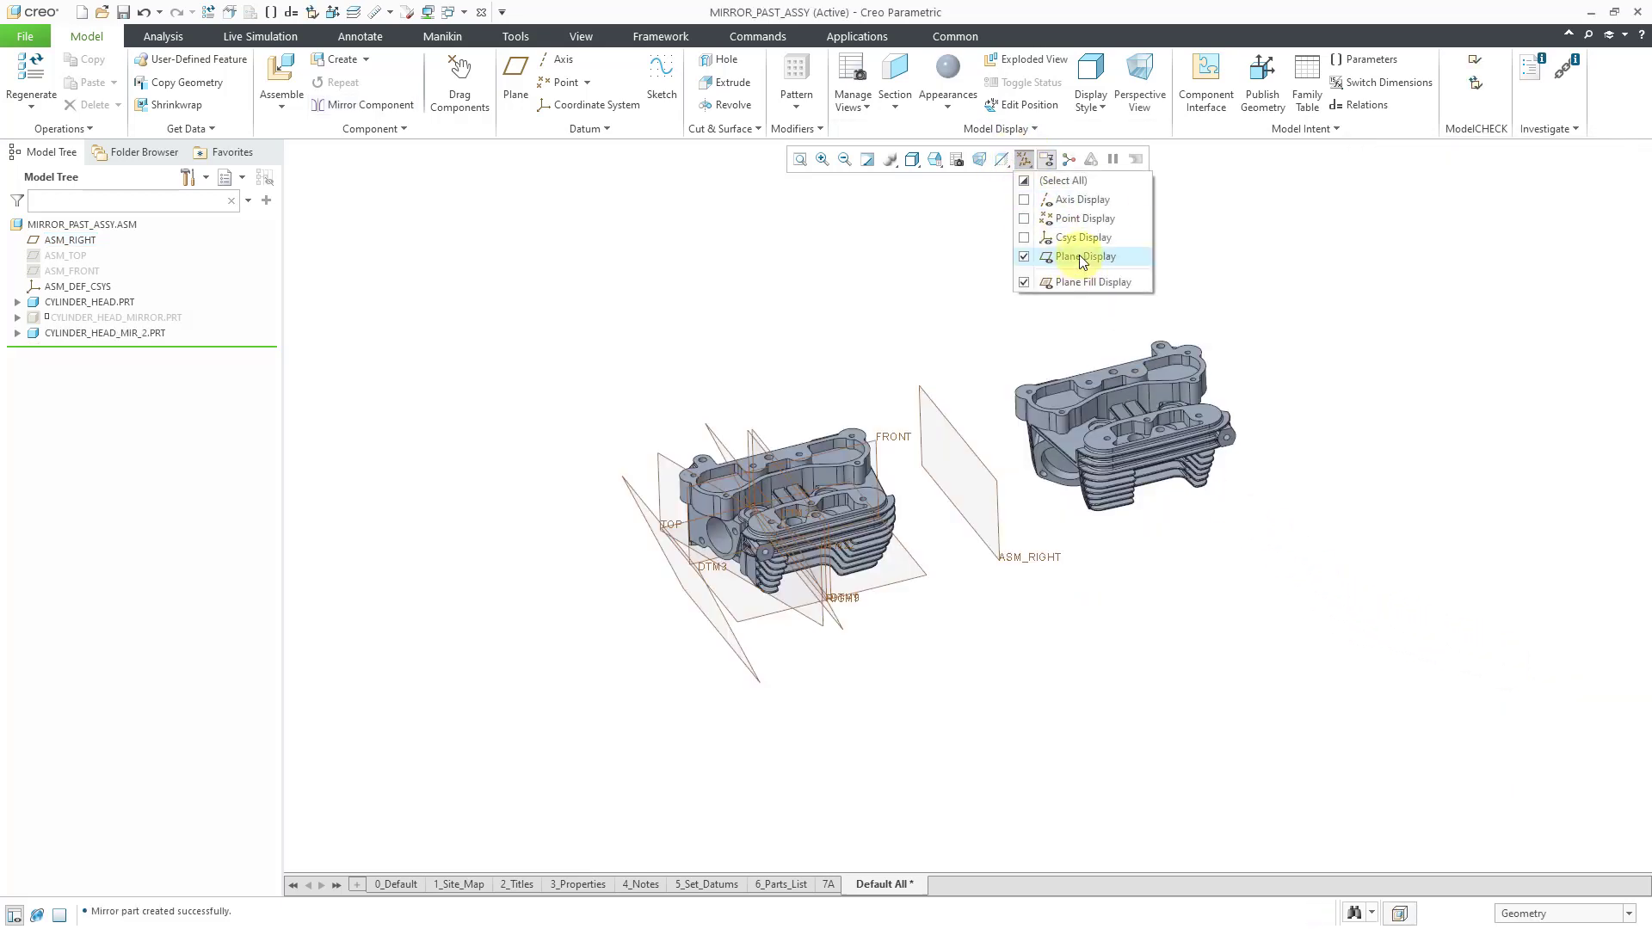
left_click(1082, 258)
scroll(996, 437, "down", 2)
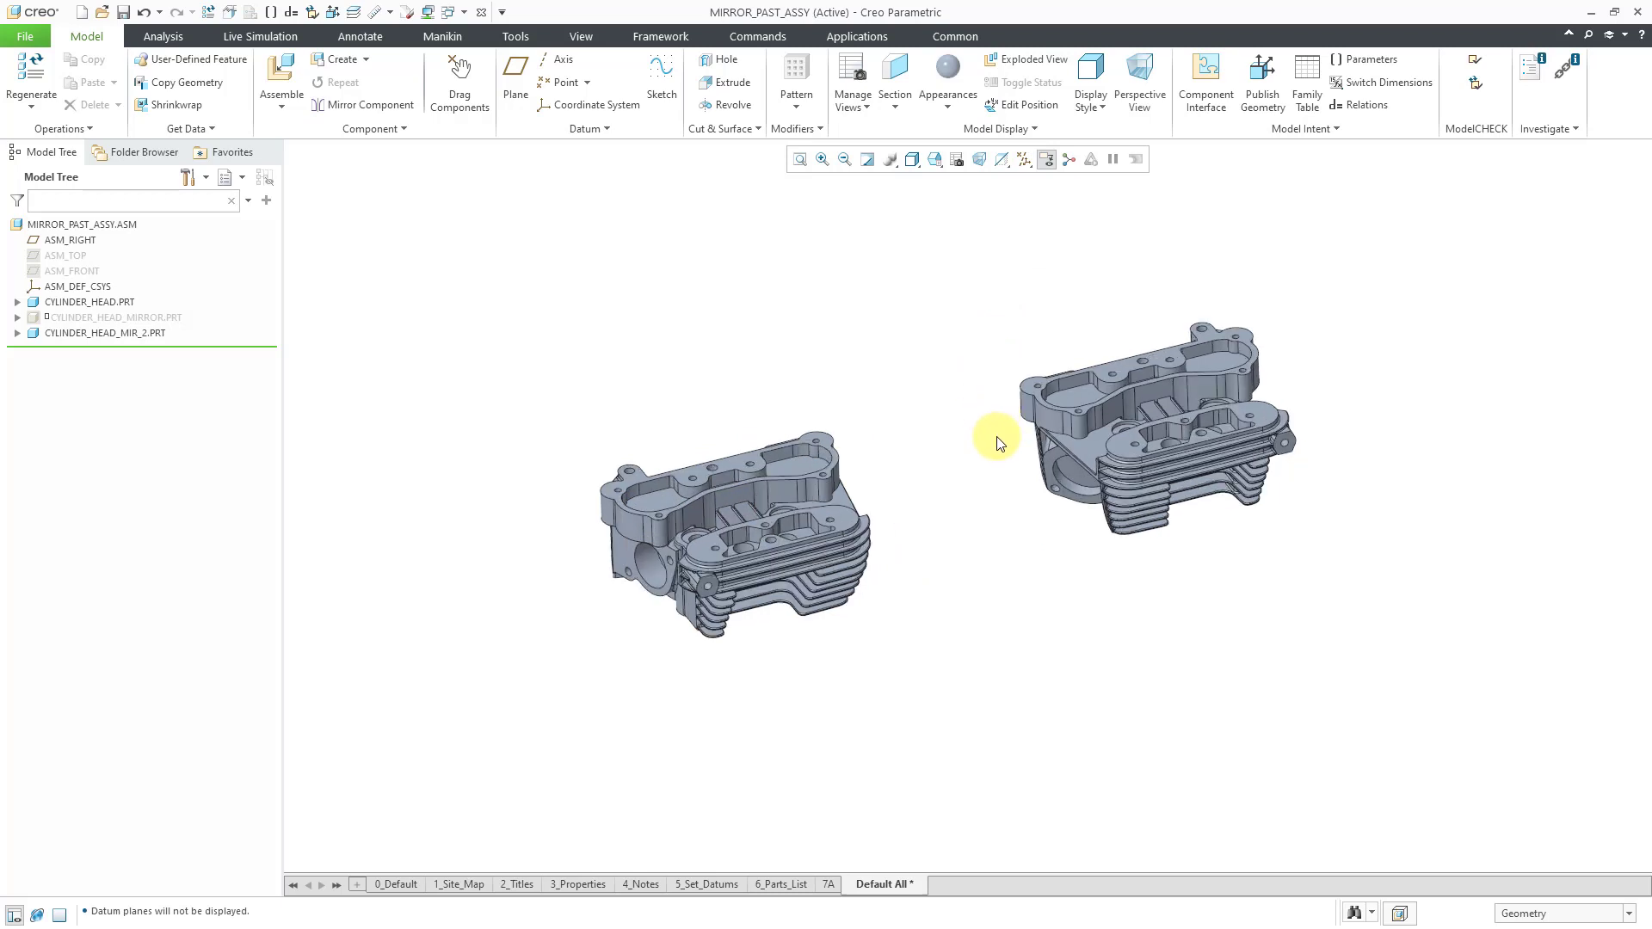
scroll(996, 437, "down", 2)
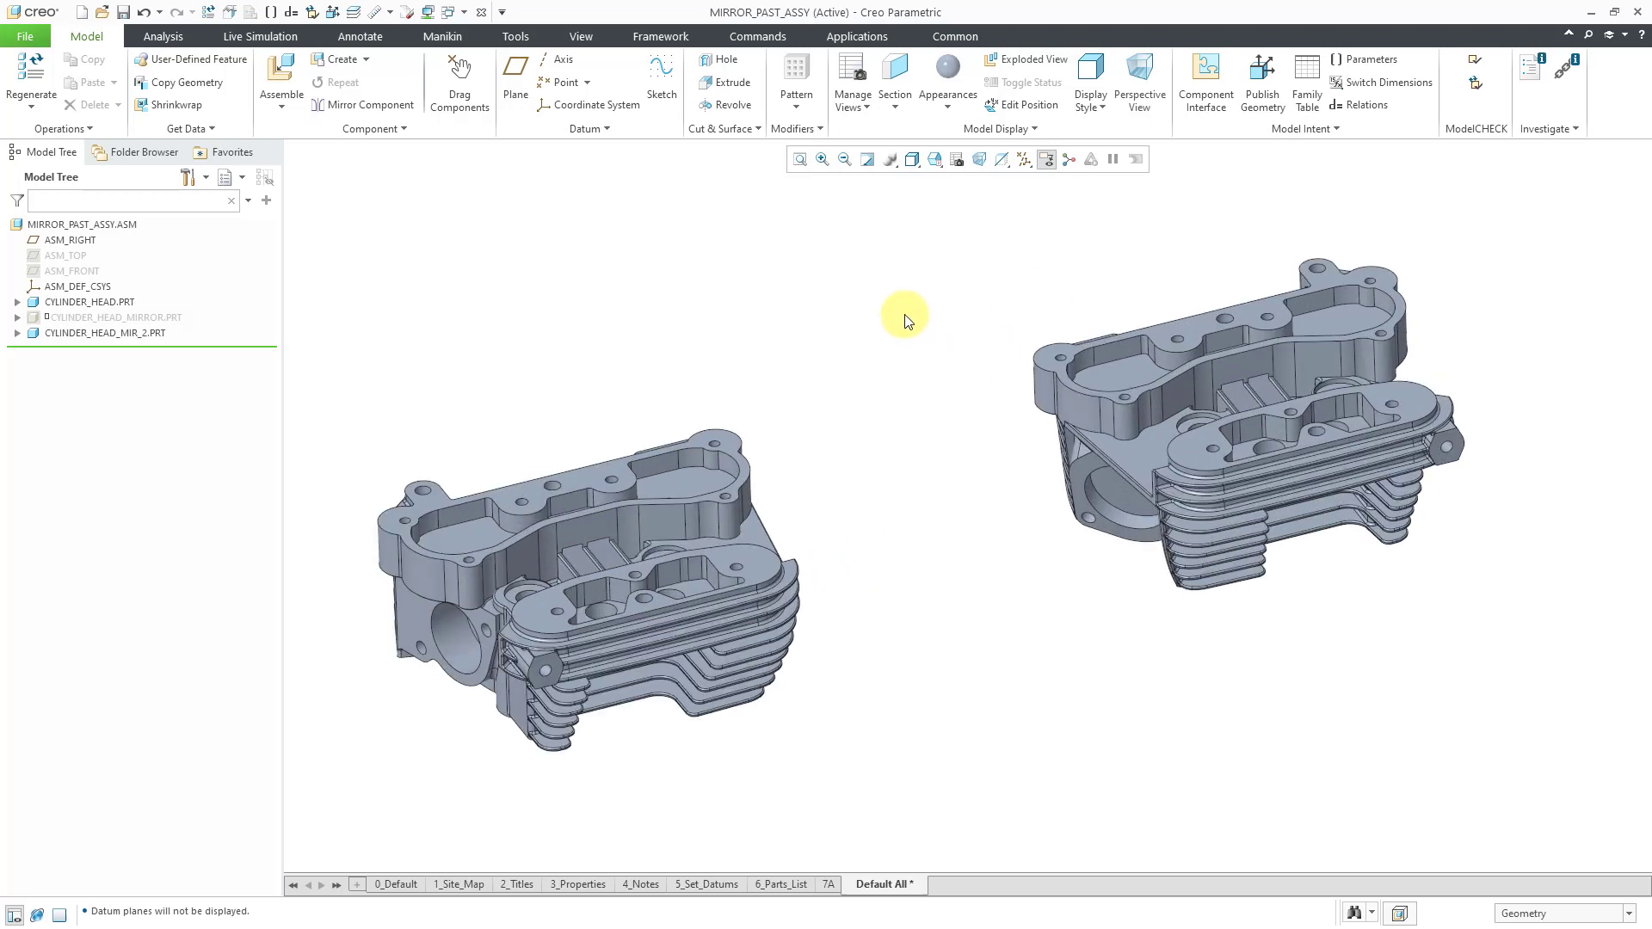